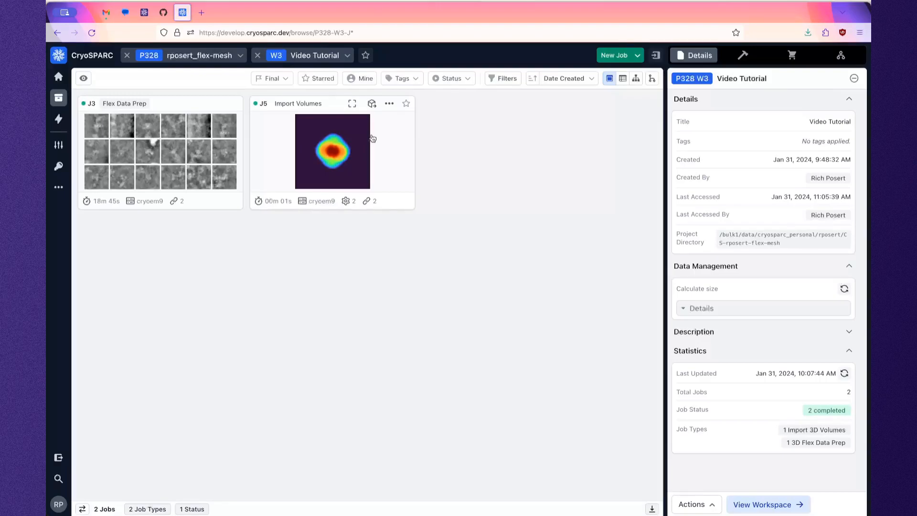
Open the 3D Flex Data Prep job J3 and review its event log down to the consensus reconstruction images.
{"action": "double_click", "coordinate": [173, 160]}
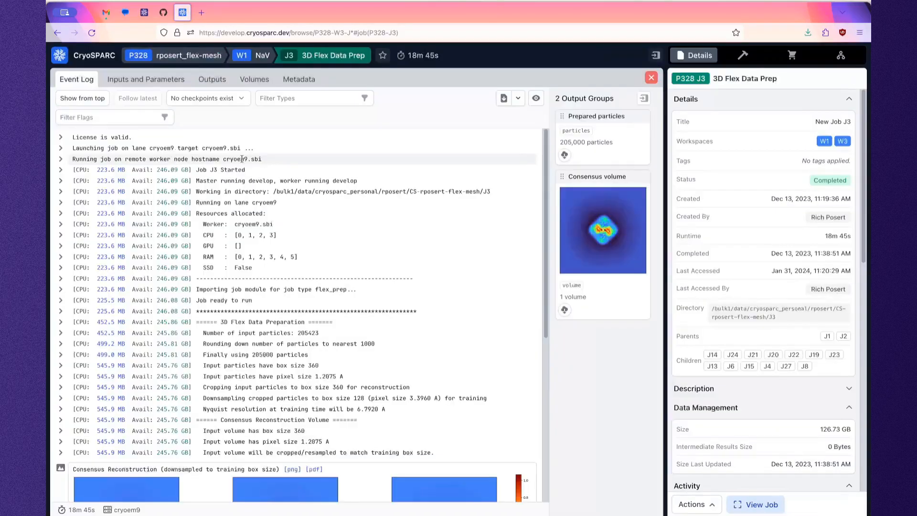
{"action": "scroll", "coordinate": [411, 210], "scroll_direction": "down", "scroll_amount": 3}
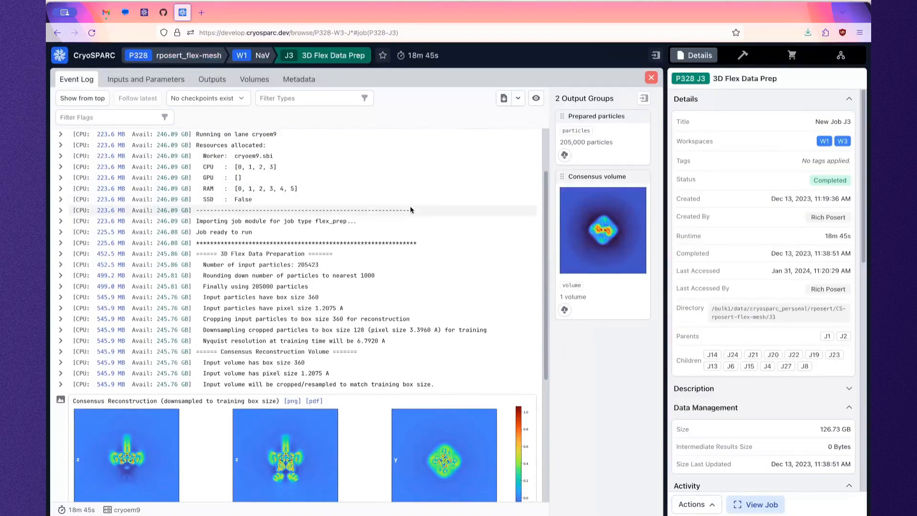
{"action": "scroll", "coordinate": [306, 205], "scroll_direction": "down", "scroll_amount": 9}
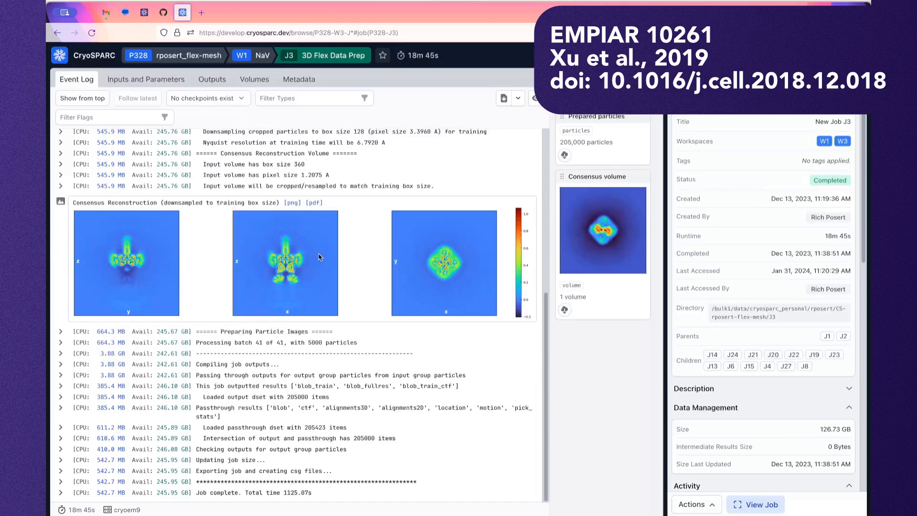
Switch to ChimeraX and close the three tiled J16 component volume series by rerunning the close command.
{"action": "mouse_move", "coordinate": [528, 514]}
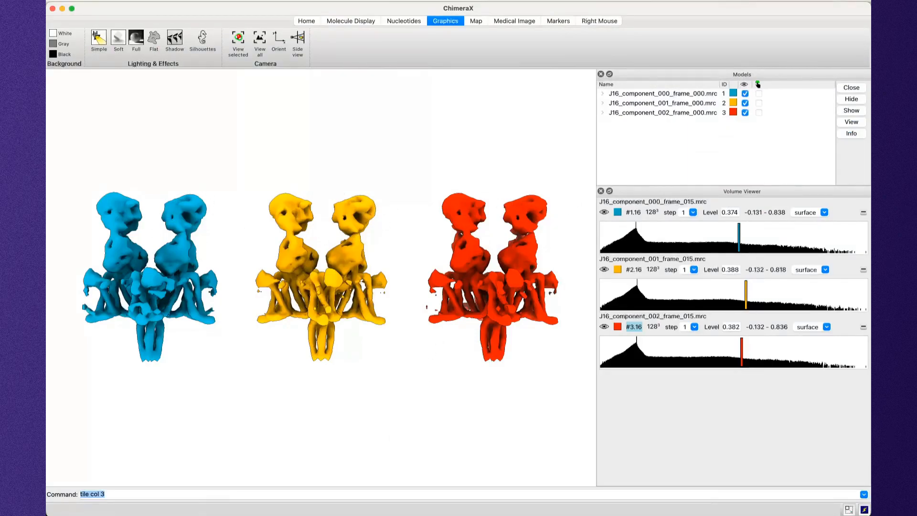
{"action": "scroll", "coordinate": [221, 141], "scroll_direction": "up", "scroll_amount": 1}
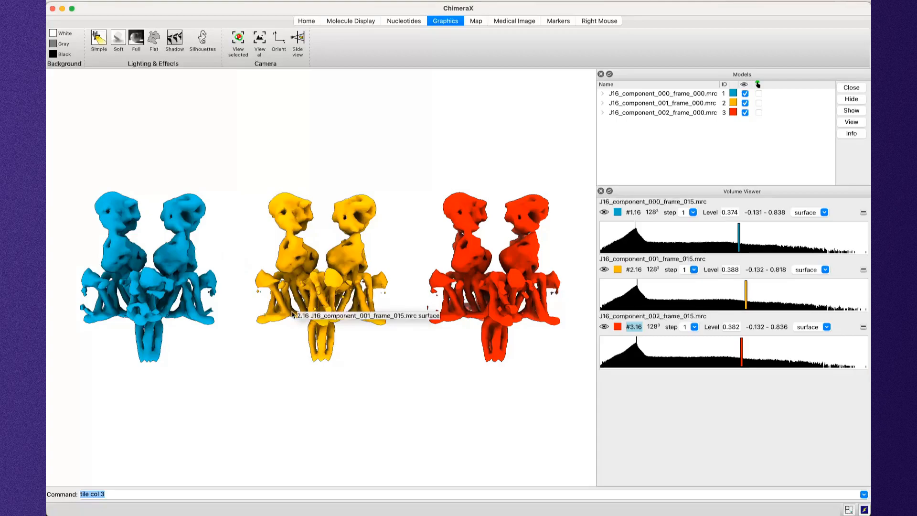
{"action": "key", "text": "Up"}
{"action": "key", "text": "Return"}
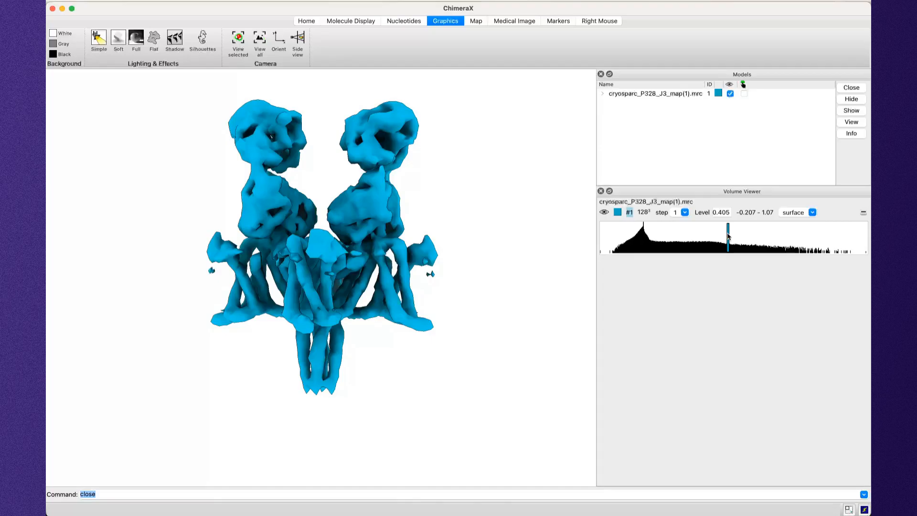
Lower the J3 map's surface level to 0.27 and examine the micelle from above and from the side.
{"action": "left_click_drag", "start_coordinate": [729, 236], "coordinate": [700, 236]}
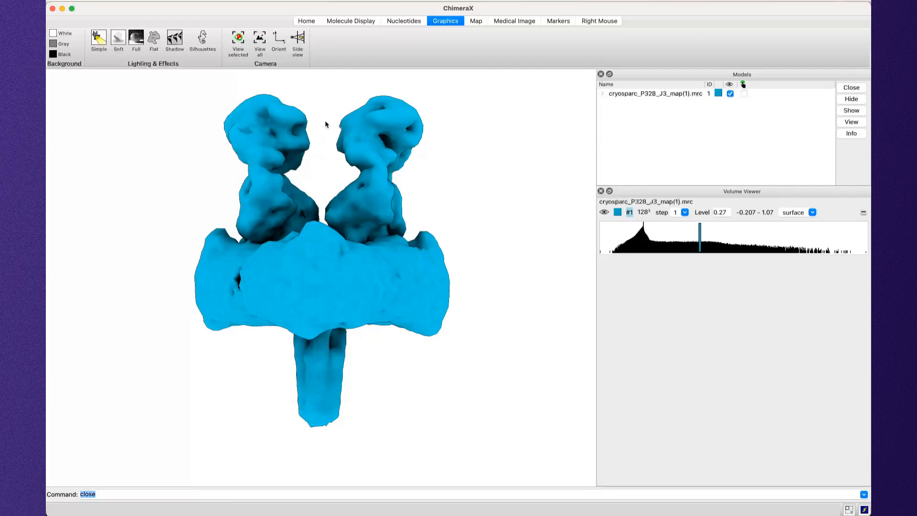
{"action": "left_click_drag", "start_coordinate": [334, 150], "coordinate": [327, 209]}
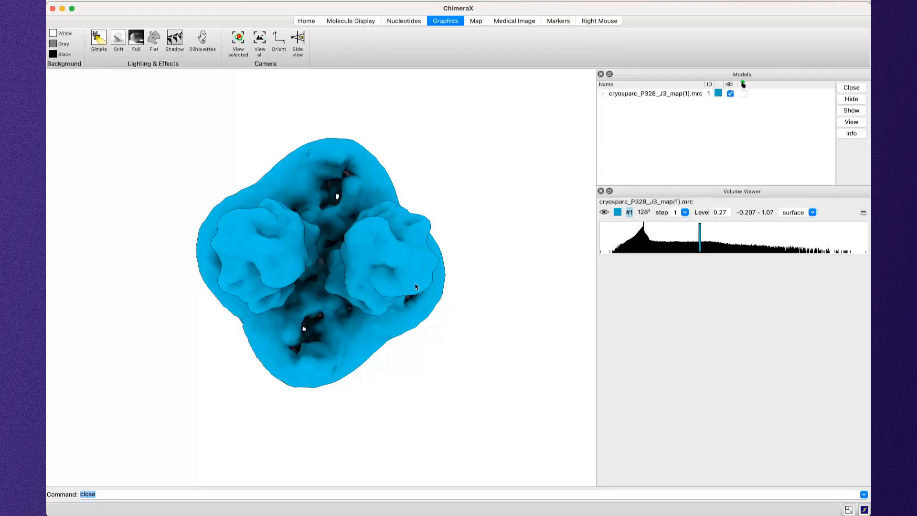
{"action": "left_click_drag", "start_coordinate": [423, 289], "coordinate": [424, 210]}
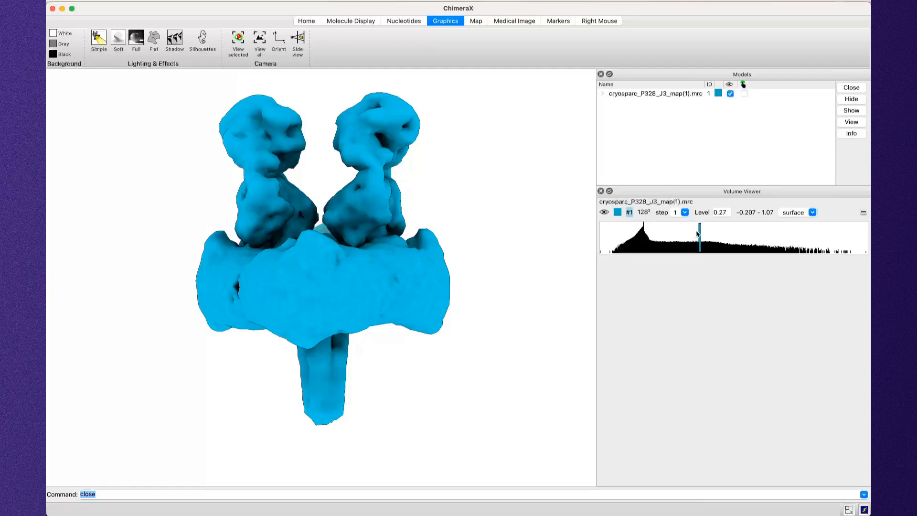
Raise the map's surface level to 0.407 and examine the transmembrane helices from several angles.
{"action": "left_click_drag", "start_coordinate": [700, 234], "coordinate": [729, 236]}
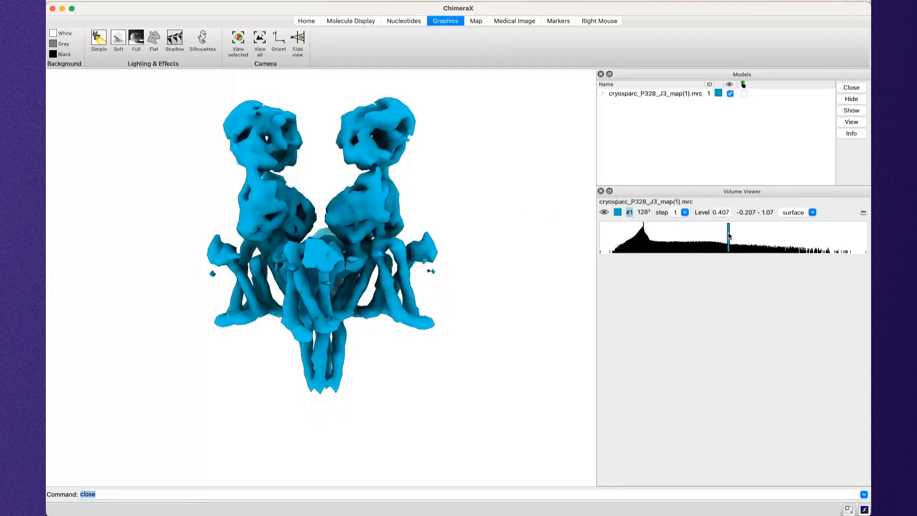
{"action": "left_click_drag", "start_coordinate": [313, 310], "coordinate": [312, 281]}
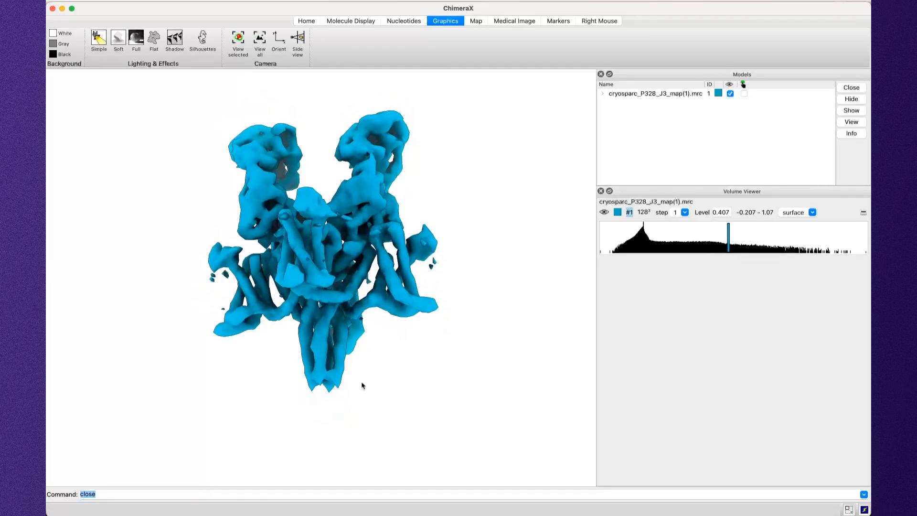
{"action": "left_click_drag", "start_coordinate": [318, 319], "coordinate": [319, 327]}
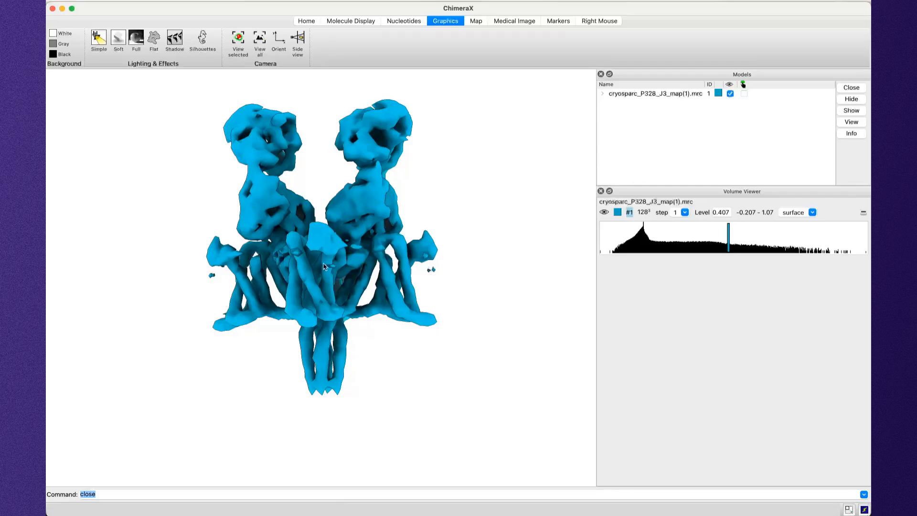
{"action": "left_click_drag", "start_coordinate": [325, 266], "coordinate": [324, 276]}
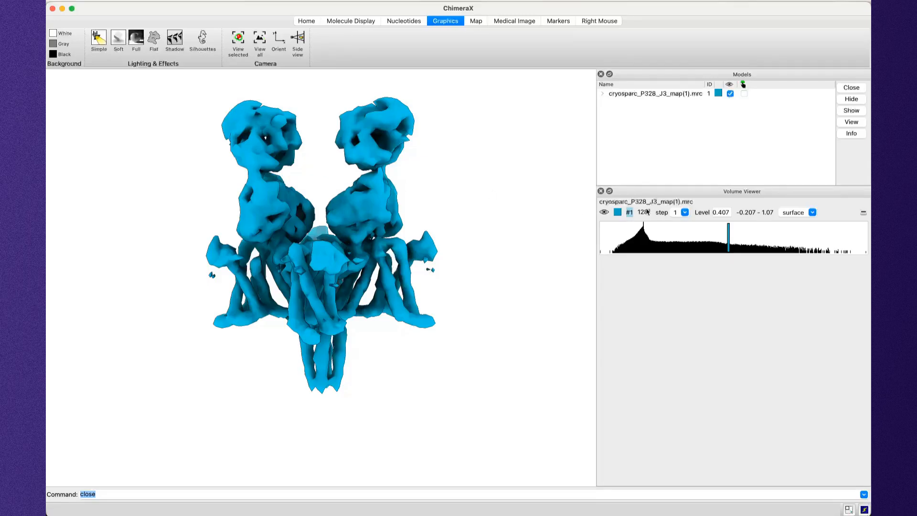
Lower the map's surface level to 0.256 and examine the micelle band from a tilted view and from the side.
{"action": "left_click_drag", "start_coordinate": [728, 232], "coordinate": [697, 235]}
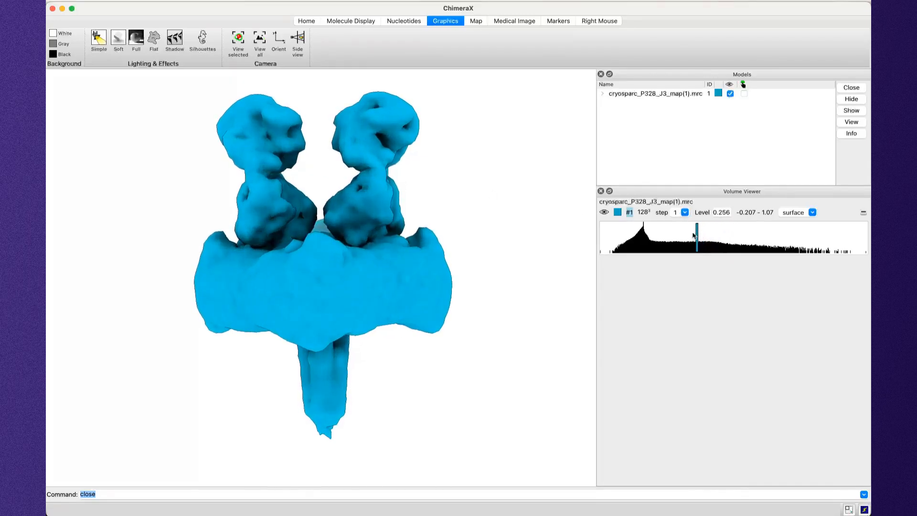
{"action": "left_click_drag", "start_coordinate": [371, 249], "coordinate": [363, 228]}
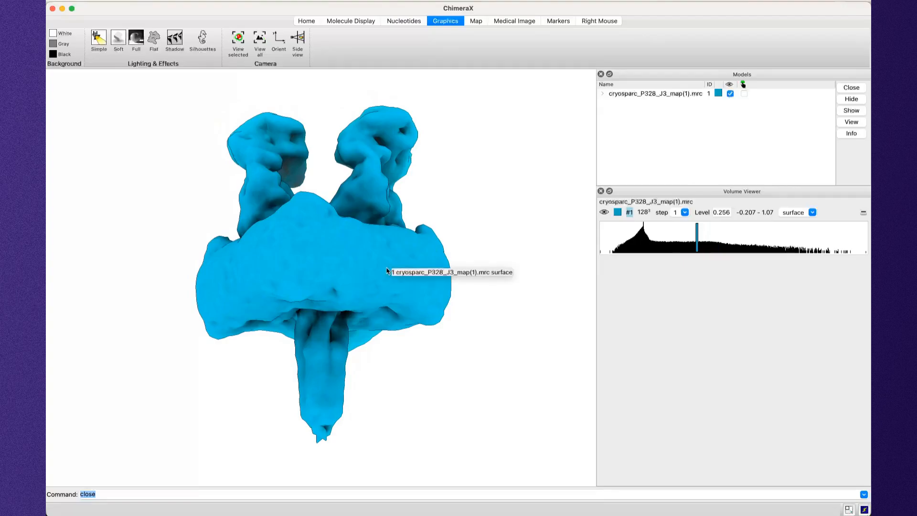
{"action": "left_click_drag", "start_coordinate": [382, 266], "coordinate": [407, 280]}
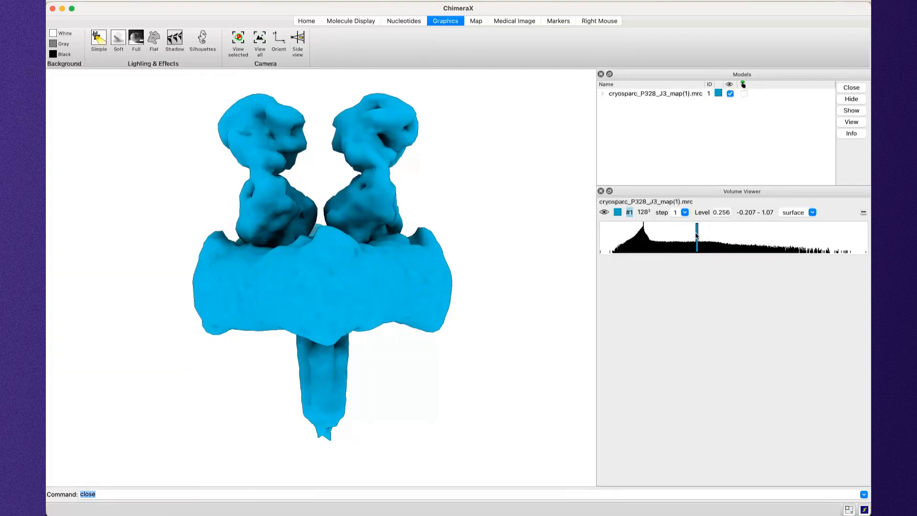
Try surface levels of 0.373 and 0.265 on the map, then settle on 0.359.
{"action": "left_click_drag", "start_coordinate": [698, 237], "coordinate": [722, 239]}
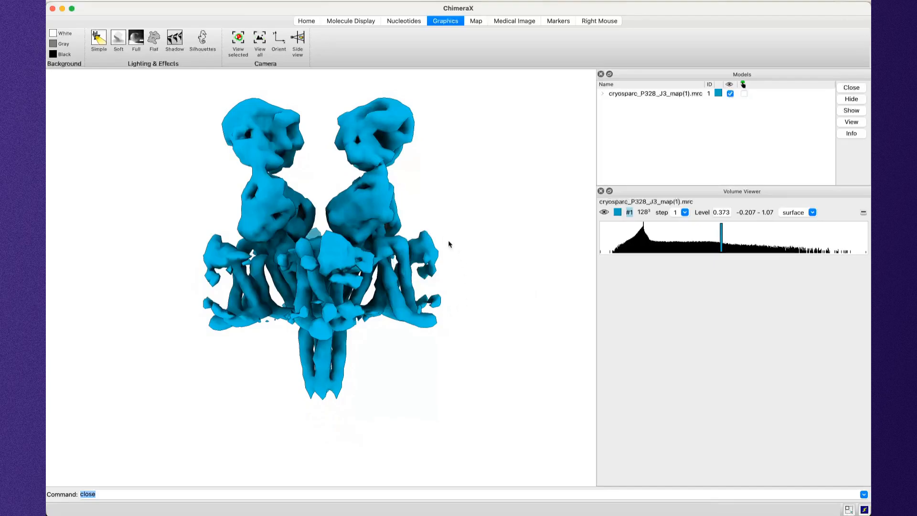
{"action": "left_click_drag", "start_coordinate": [721, 236], "coordinate": [700, 243]}
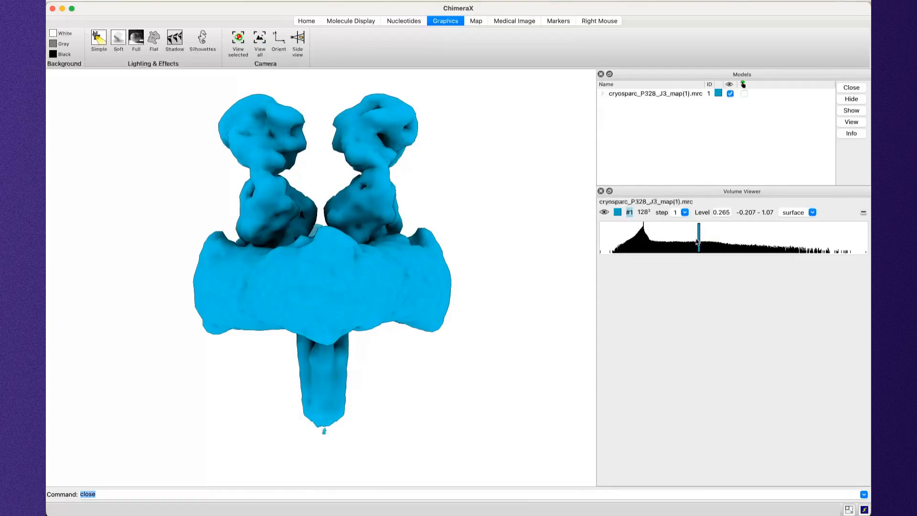
{"action": "left_click_drag", "start_coordinate": [698, 242], "coordinate": [718, 243]}
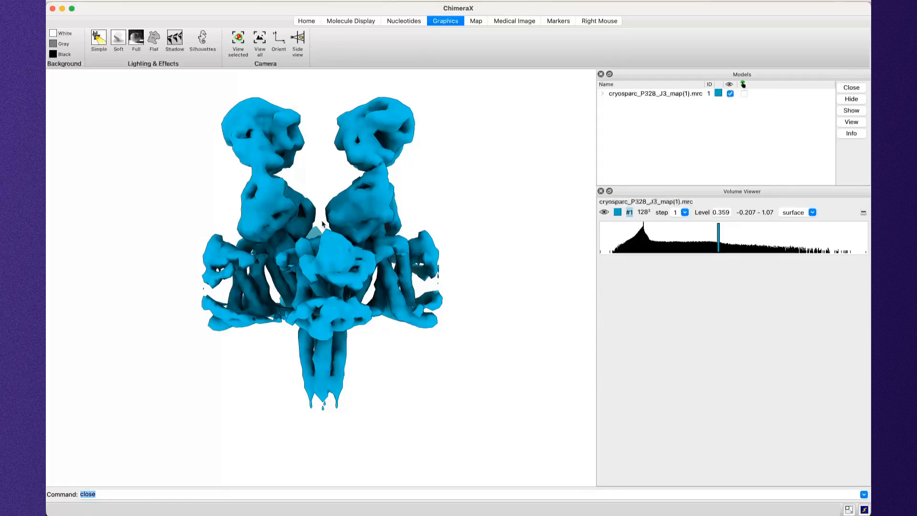
Open the Segment Map tool and segment the J3 map with the default options.
{"action": "left_click", "coordinate": [234, 1]}
{"action": "mouse_move", "coordinate": [262, 118]}
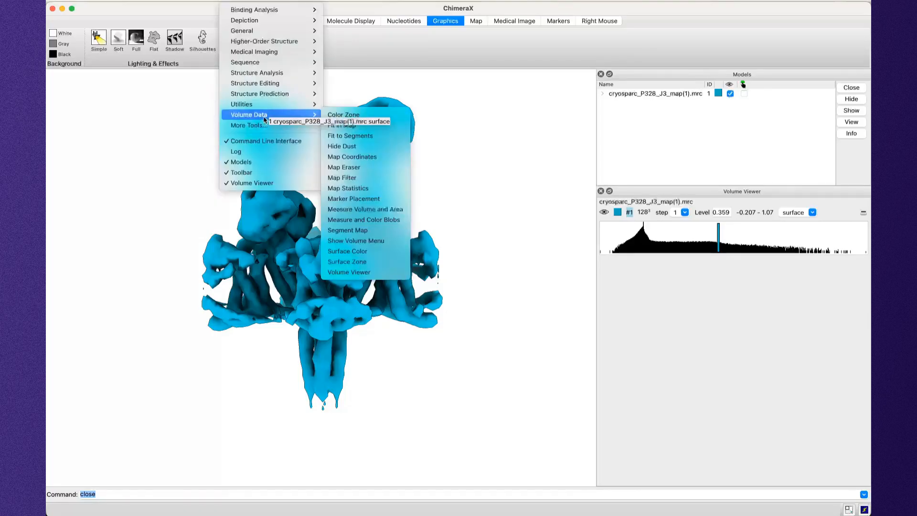
{"action": "left_click", "coordinate": [376, 231]}
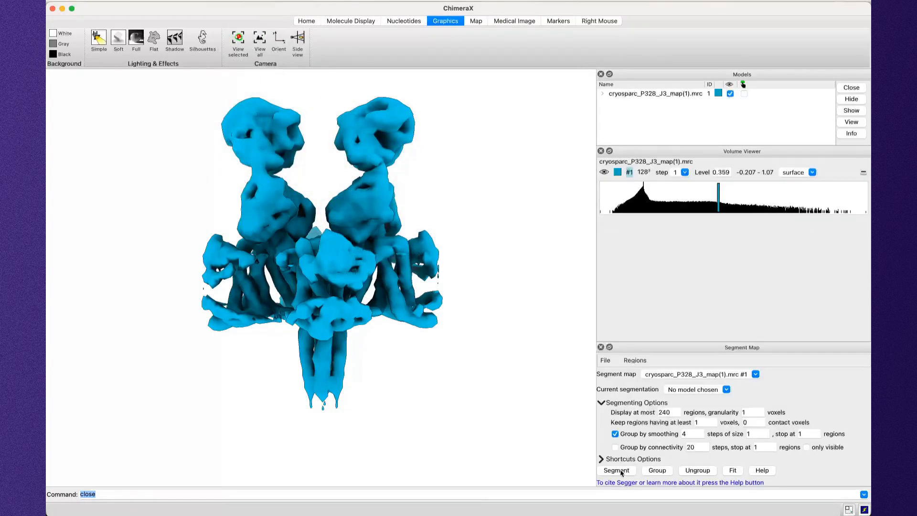
{"action": "left_click", "coordinate": [616, 470]}
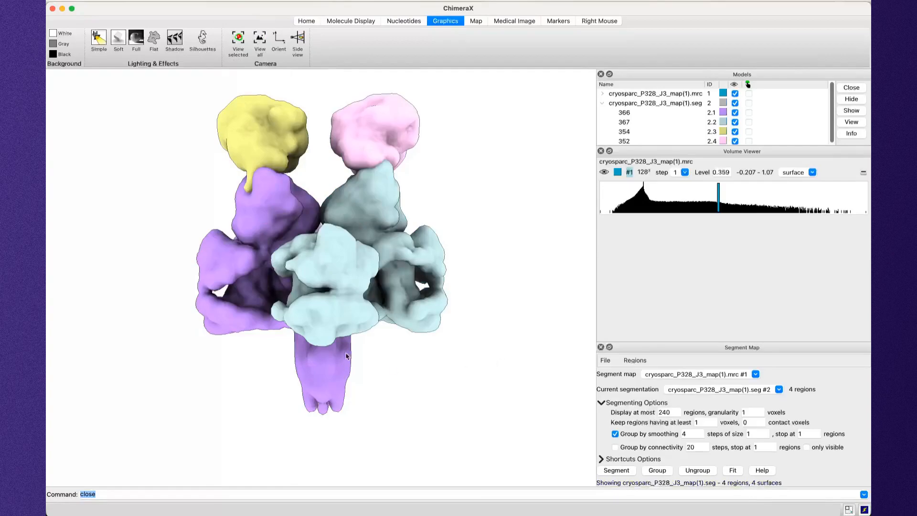
Select the pale blue region, ungroup it twice, and inspect the resulting subregions around the micelle.
{"action": "mouse_move", "coordinate": [321, 277]}
{"action": "left_mouse_down"}
{"action": "mouse_move", "coordinate": [459, 258]}
{"action": "mouse_move", "coordinate": [420, 286]}
{"action": "mouse_move", "coordinate": [300, 276]}
{"action": "mouse_move", "coordinate": [331, 294]}
{"action": "mouse_move", "coordinate": [337, 280]}
{"action": "left_mouse_up"}
{"action": "left_click", "coordinate": [357, 292], "text": "ctrl"}
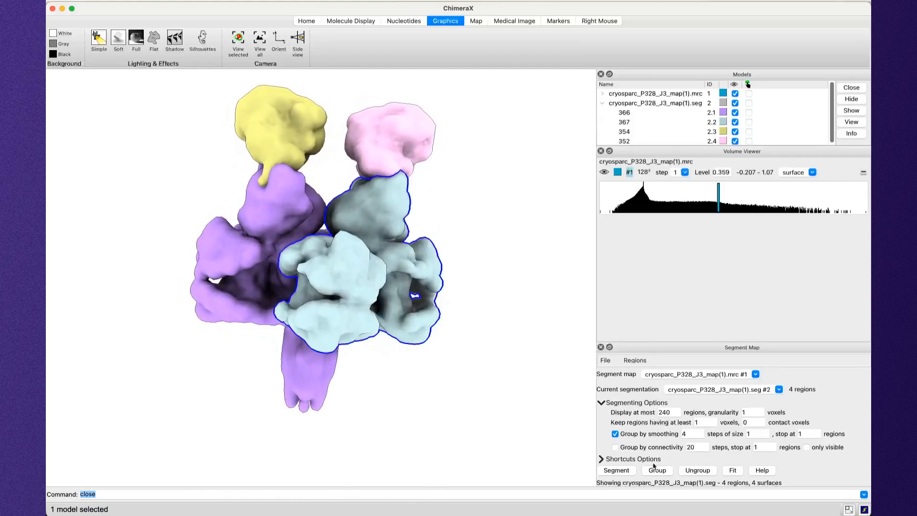
{"action": "left_click", "coordinate": [699, 471]}
{"action": "left_click", "coordinate": [699, 472]}
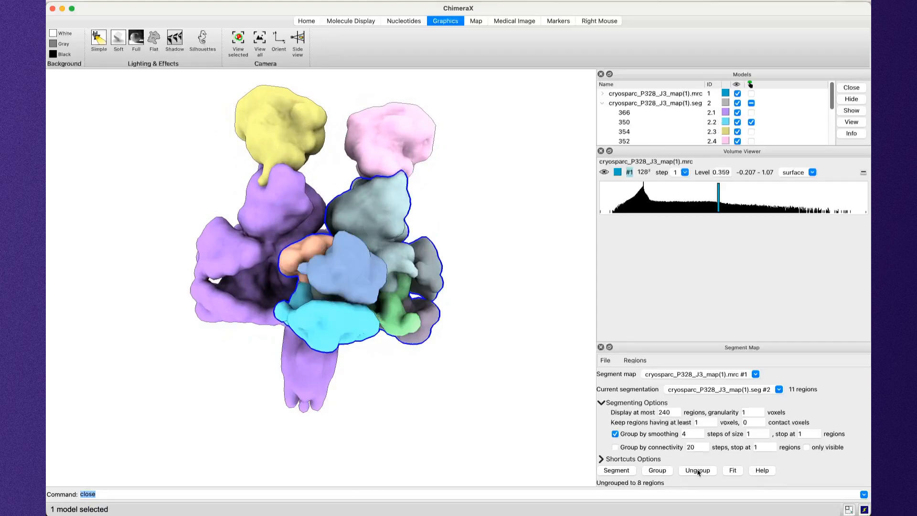
{"action": "left_click", "coordinate": [698, 472]}
{"action": "left_click_drag", "start_coordinate": [363, 251], "coordinate": [410, 280]}
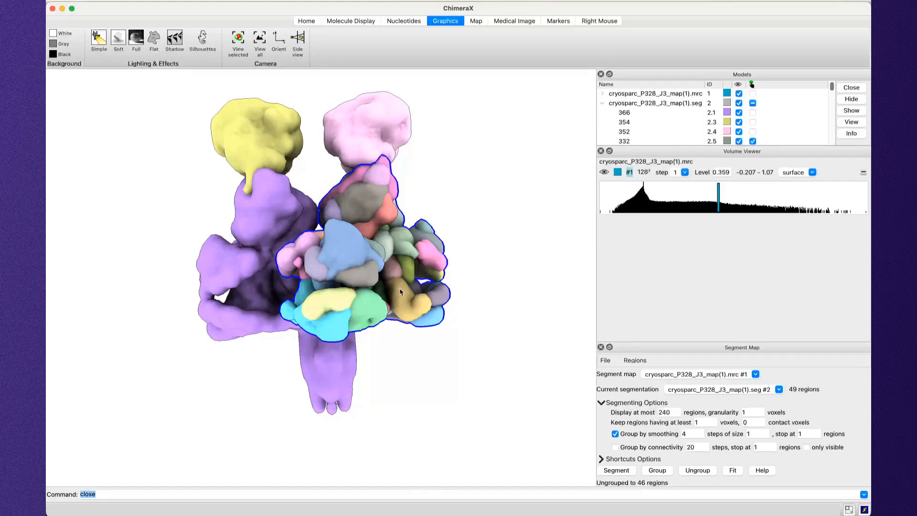
{"action": "mouse_move", "coordinate": [396, 291]}
{"action": "left_click_drag", "start_coordinate": [383, 315], "coordinate": [434, 308]}
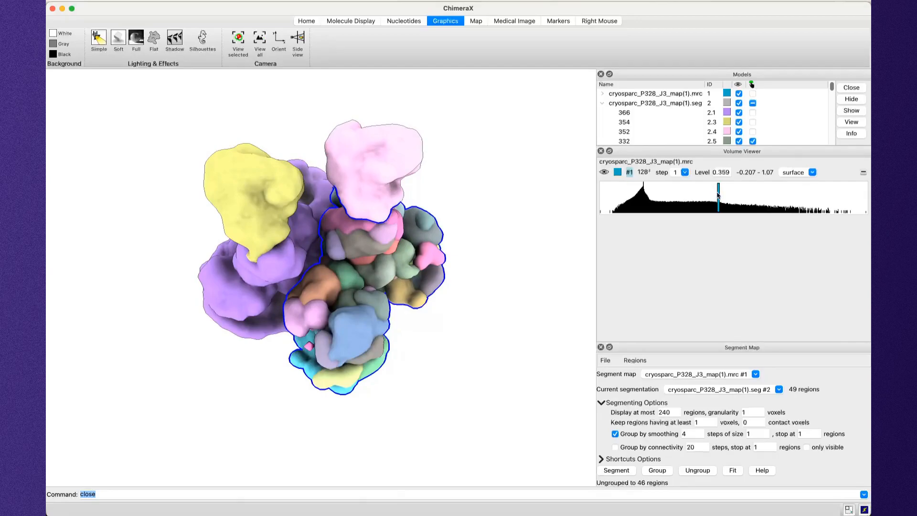
Lower the map's surface level to 0.267 and segment the map again.
{"action": "left_click_drag", "start_coordinate": [718, 195], "coordinate": [700, 200]}
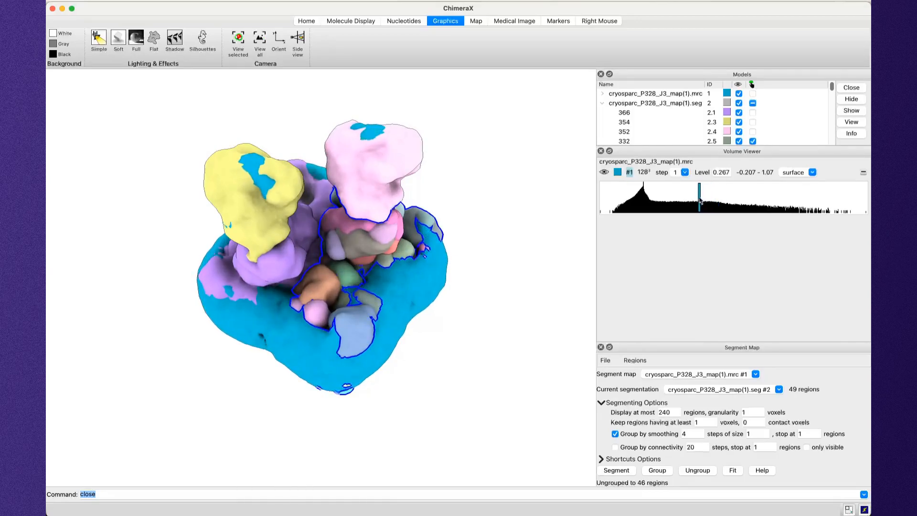
{"action": "left_click", "coordinate": [629, 472]}
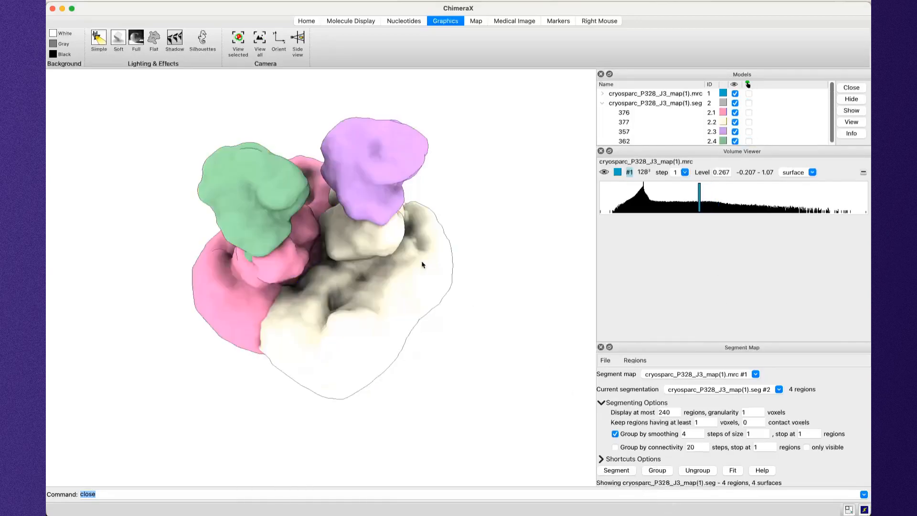
Select the cream region covering the micelle and ungroup it twice into small subregions.
{"action": "left_click_drag", "start_coordinate": [422, 265], "coordinate": [391, 260]}
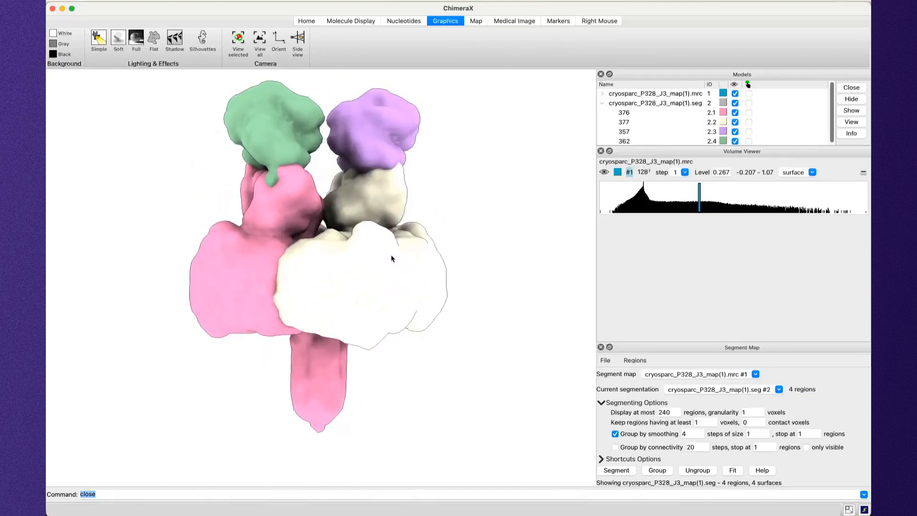
{"action": "left_click", "coordinate": [389, 282], "text": "ctrl"}
{"action": "left_click", "coordinate": [695, 472]}
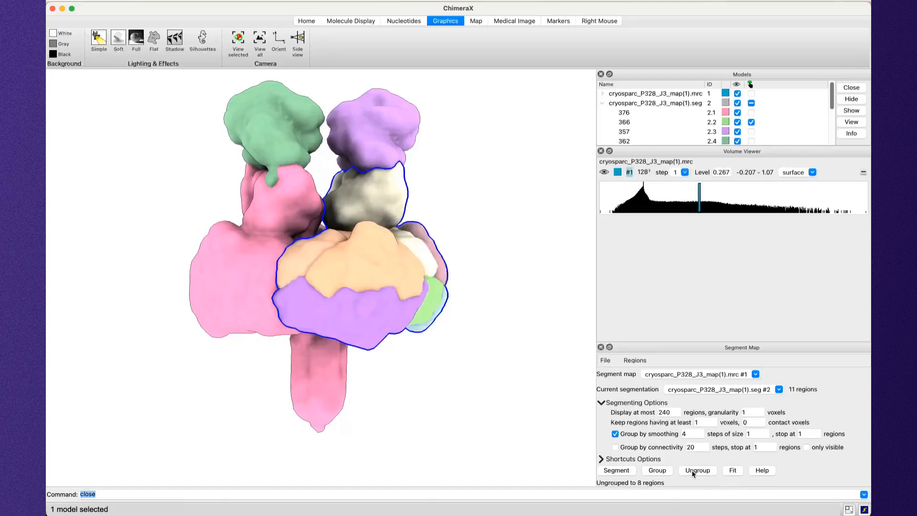
{"action": "left_click", "coordinate": [696, 472]}
Hide the small light blue micelle subregion using the region shortcuts, and hide the original map's surface.
{"action": "left_click", "coordinate": [364, 275], "text": "ctrl"}
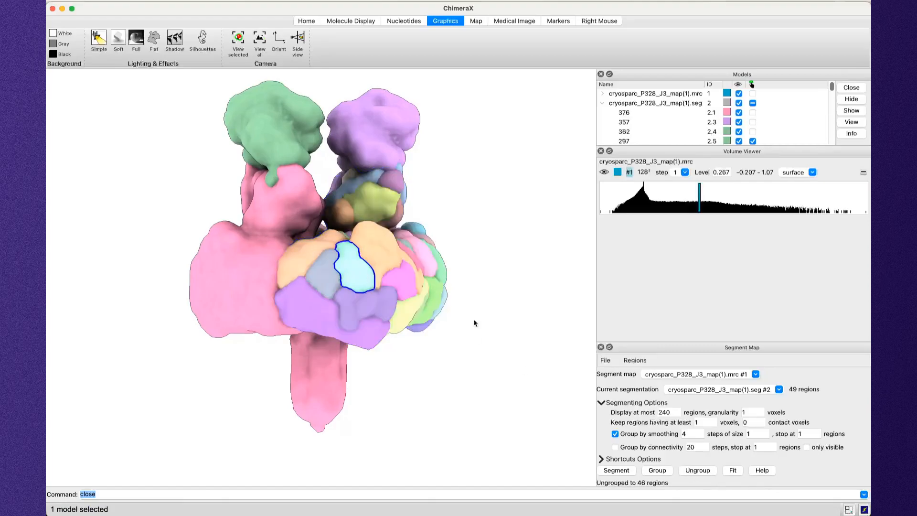
{"action": "left_click", "coordinate": [641, 459]}
{"action": "left_click", "coordinate": [675, 424]}
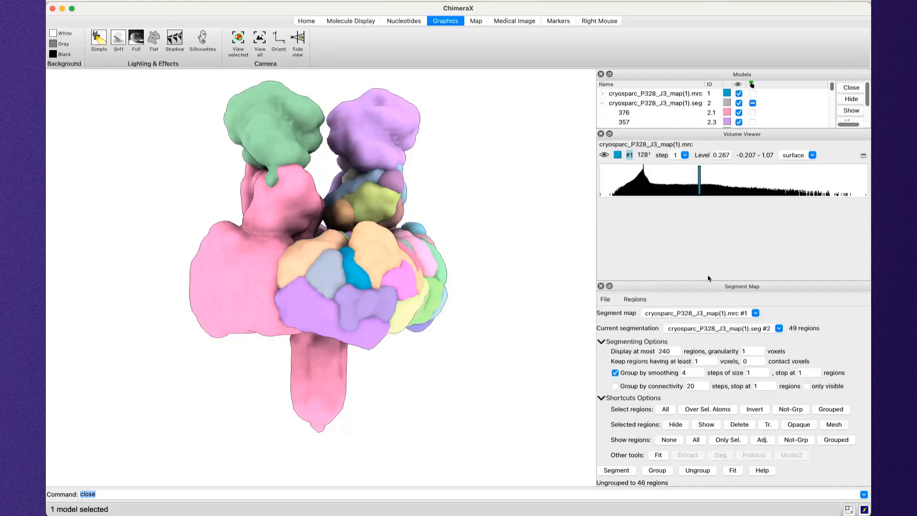
{"action": "left_click", "coordinate": [605, 155]}
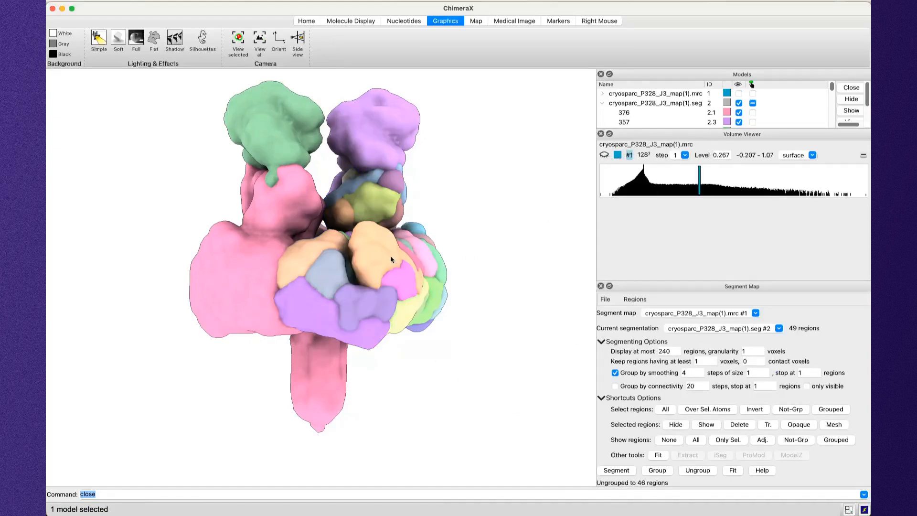
Hide the violet-blue and the grey subregions on the front of the micelle.
{"action": "left_click", "coordinate": [370, 300], "text": "ctrl"}
{"action": "left_click", "coordinate": [668, 427]}
{"action": "left_click_drag", "start_coordinate": [335, 293], "coordinate": [353, 287]}
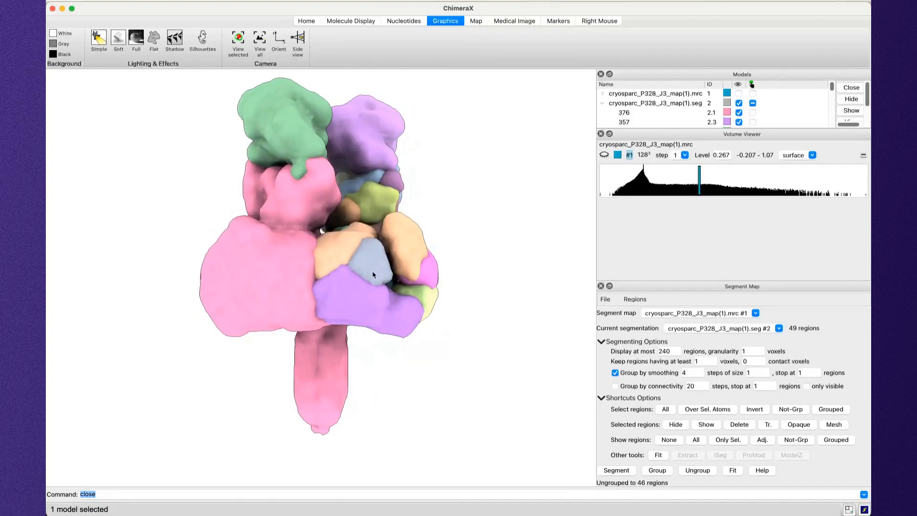
{"action": "left_click", "coordinate": [373, 274], "text": "ctrl"}
{"action": "left_click", "coordinate": [676, 424]}
{"action": "left_click_drag", "start_coordinate": [419, 258], "coordinate": [365, 279]}
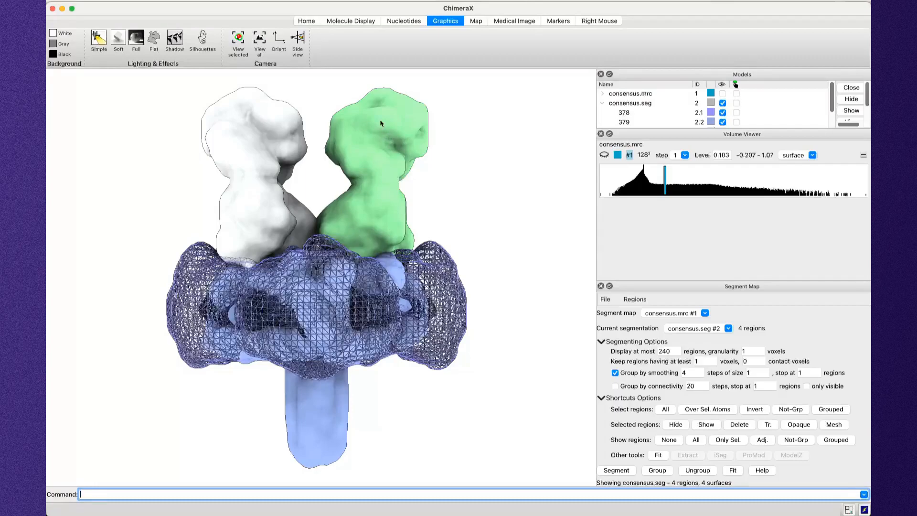
Examine the segmented regions from several angles, checking the meshed micelle, the transmembrane region inside it and the two upper domains.
{"action": "mouse_move", "coordinate": [354, 137]}
{"action": "left_click_drag", "start_coordinate": [331, 336], "coordinate": [284, 315]}
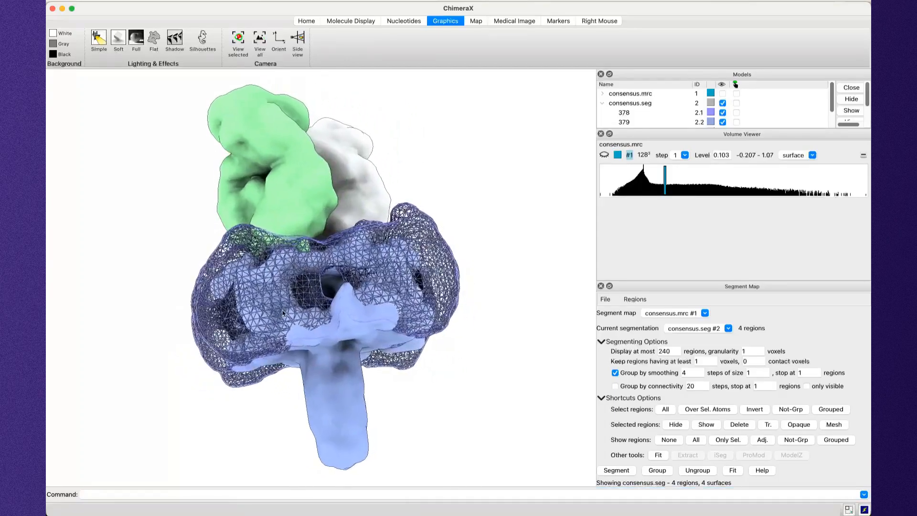
{"action": "left_click_drag", "start_coordinate": [368, 287], "coordinate": [492, 284]}
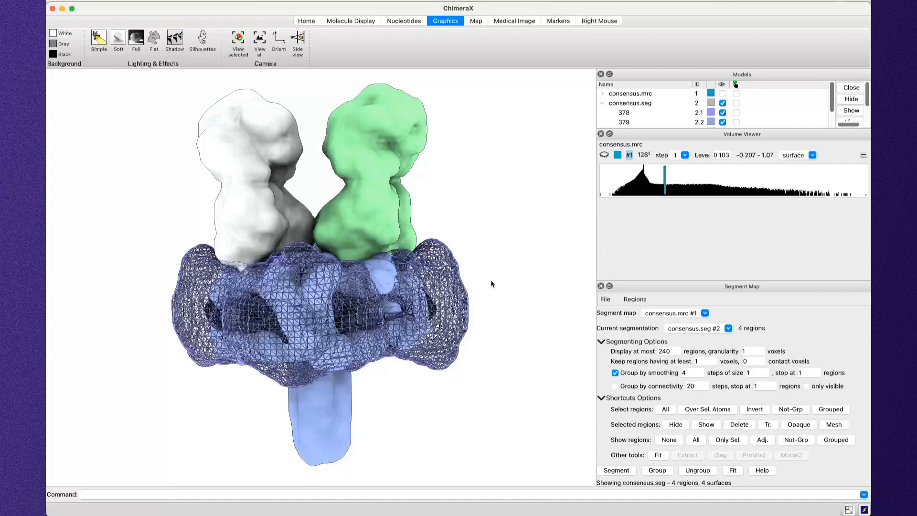
{"action": "left_click_drag", "start_coordinate": [339, 286], "coordinate": [327, 287]}
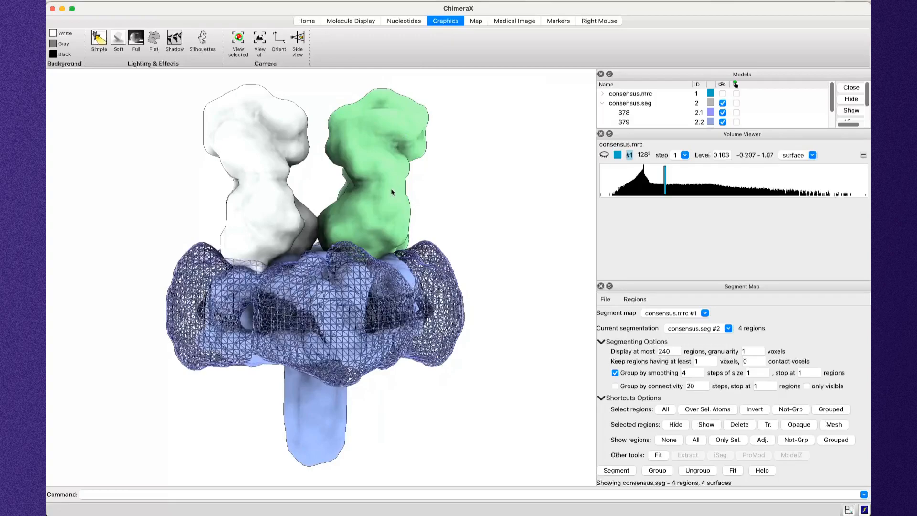
{"action": "mouse_move", "coordinate": [392, 192]}
{"action": "left_click_drag", "start_coordinate": [419, 249], "coordinate": [314, 313]}
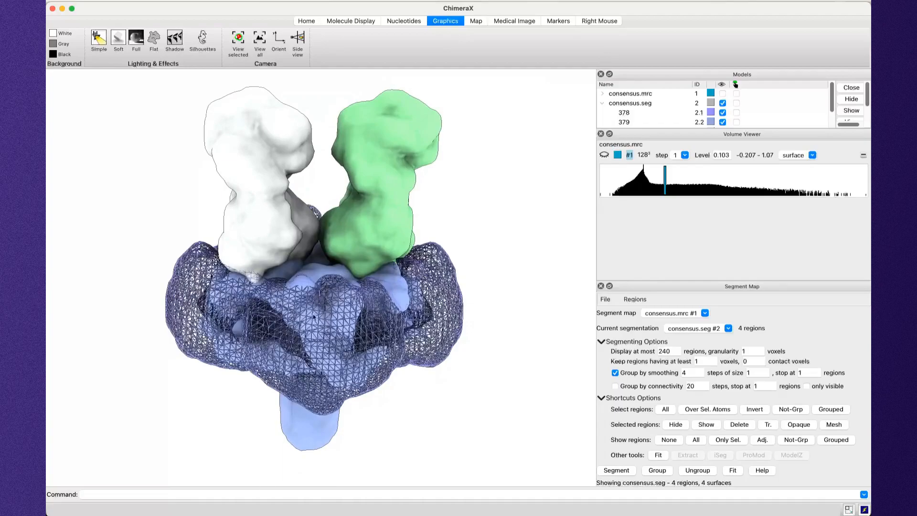
{"action": "left_click_drag", "start_coordinate": [414, 289], "coordinate": [428, 206]}
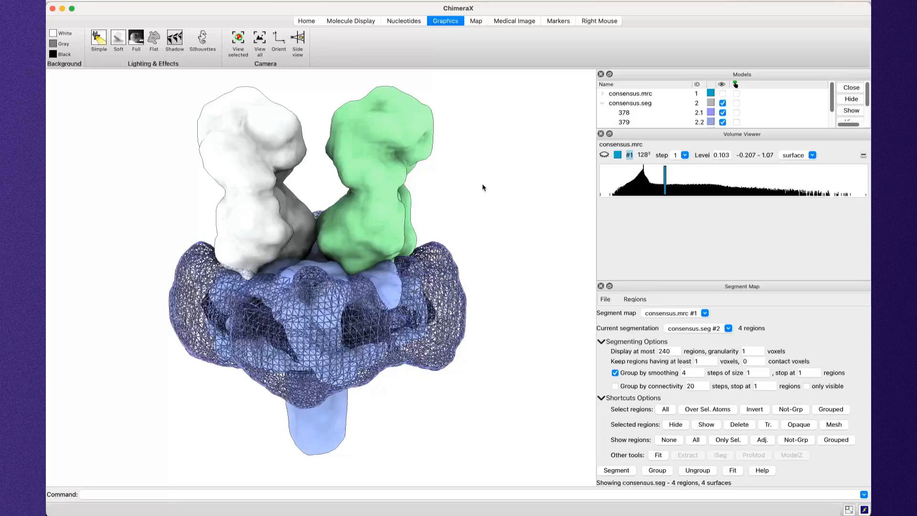
{"action": "left_click_drag", "start_coordinate": [393, 202], "coordinate": [397, 187]}
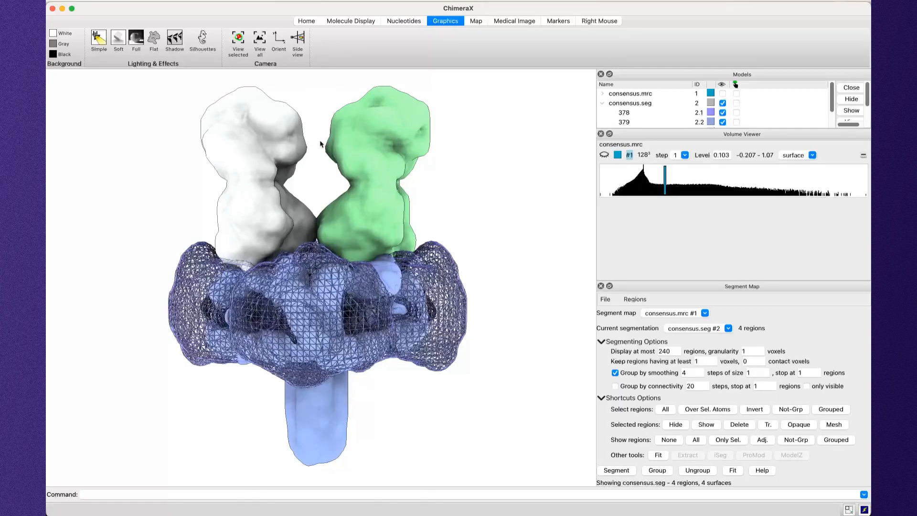
{"action": "left_click_drag", "start_coordinate": [320, 143], "coordinate": [341, 145]}
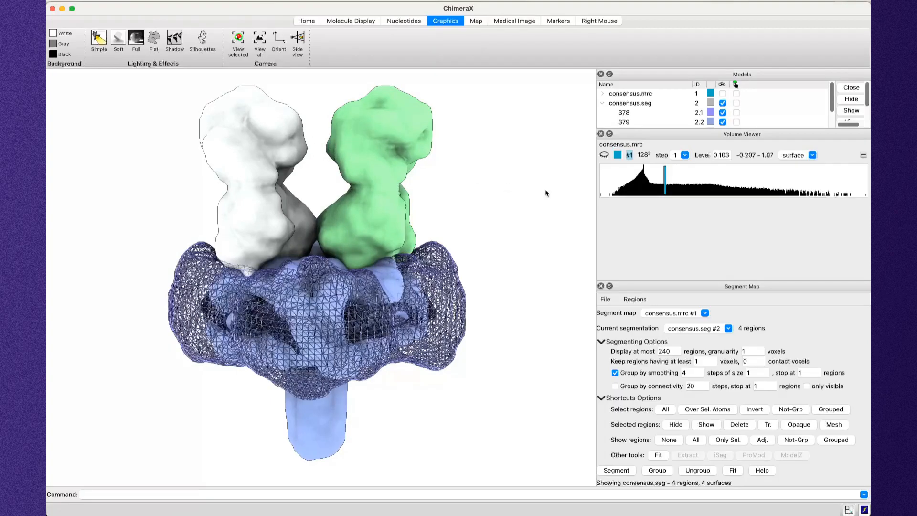
Save the consensus segmentation to the Desktop as example.seg in Segger segmentation format.
{"action": "left_click", "coordinate": [605, 299]}
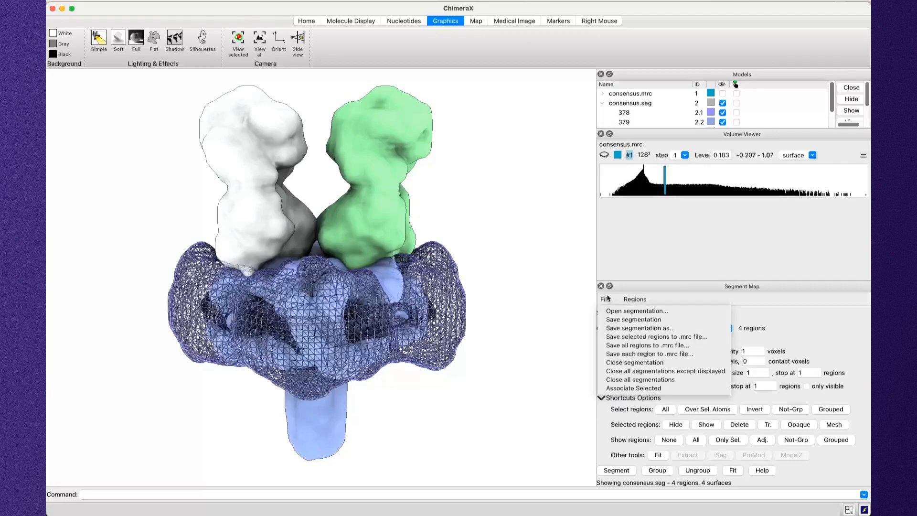
{"action": "left_click", "coordinate": [629, 330]}
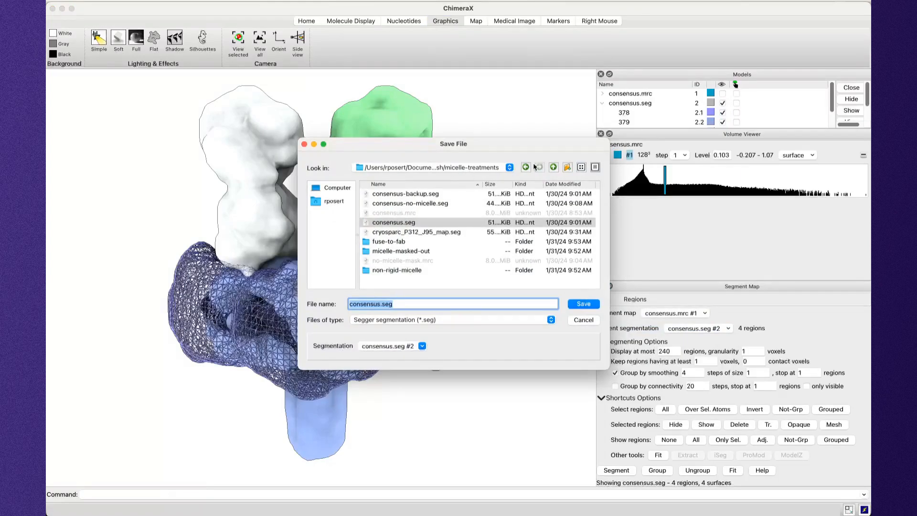
{"action": "left_click", "coordinate": [340, 204]}
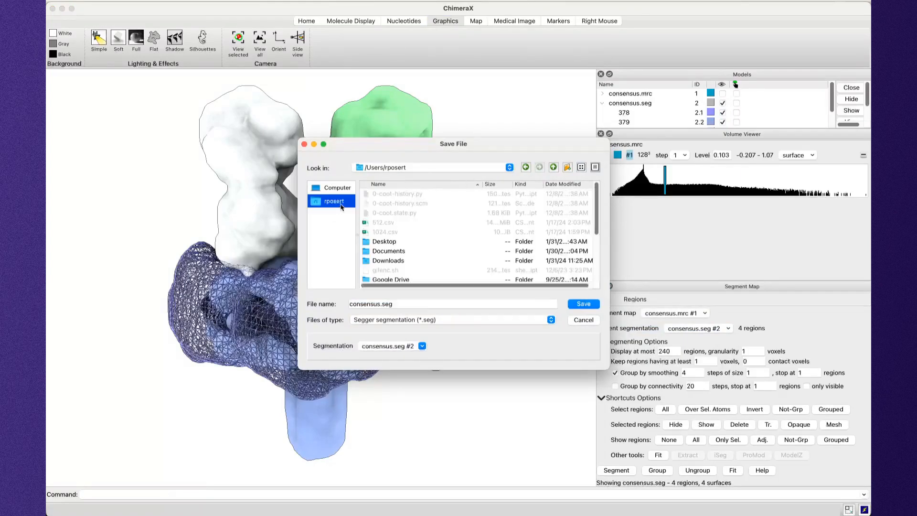
{"action": "double_click", "coordinate": [385, 242]}
{"action": "left_click_drag", "start_coordinate": [350, 304], "coordinate": [376, 304]}
{"action": "type", "text": "example"}
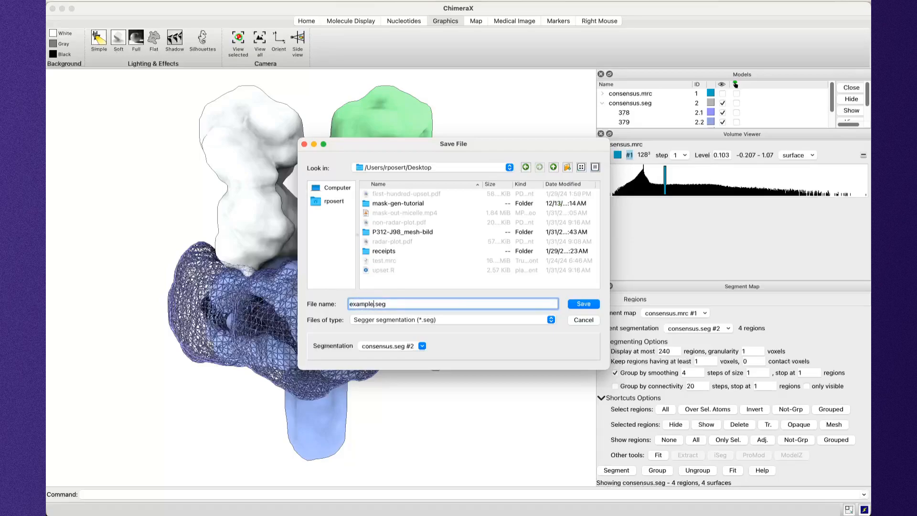
{"action": "key", "text": "Return"}
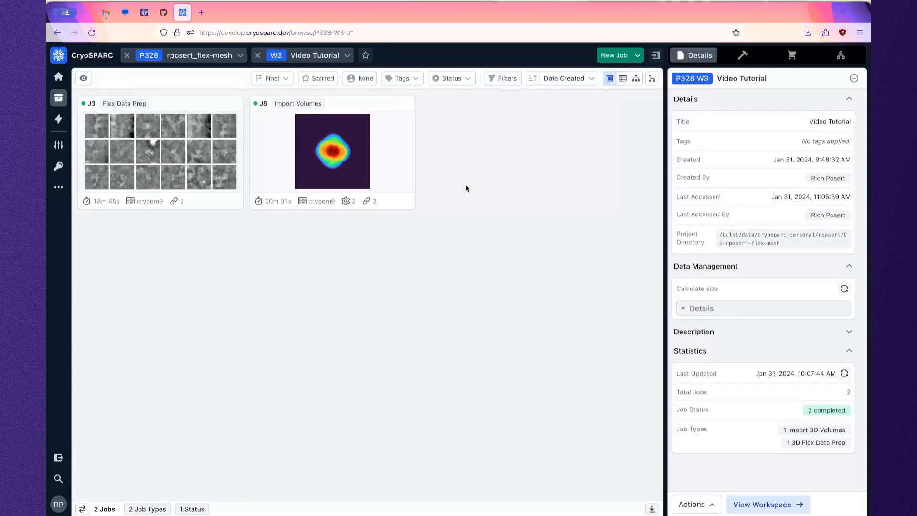
Switch to CryoSPARC and create a 3D Flex Mesh Prep job in the Video Tutorial workspace.
{"action": "mouse_move", "coordinate": [227, 102]}
{"action": "left_click", "coordinate": [743, 55]}
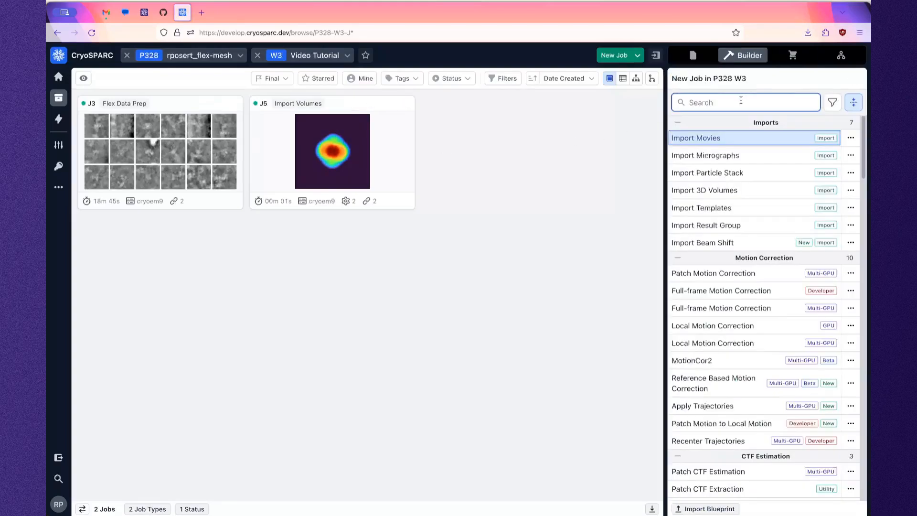
{"action": "type", "text": "mesh"}
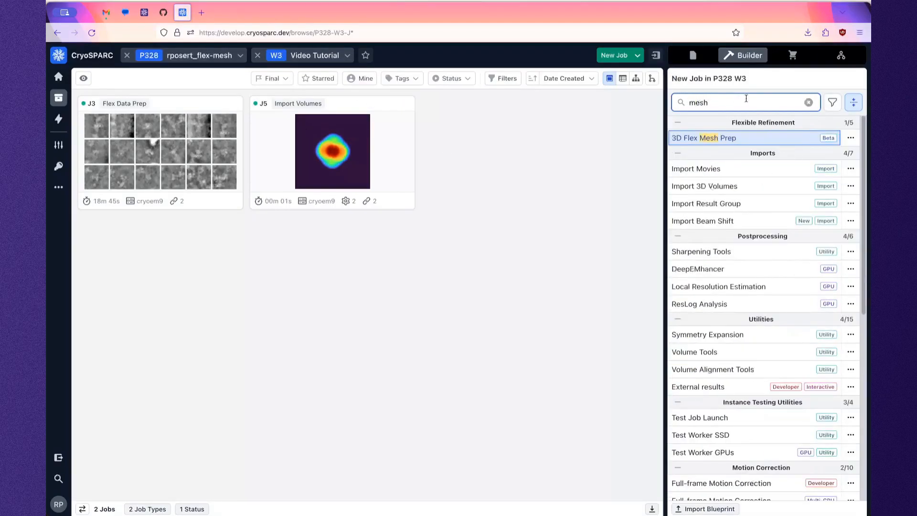
{"action": "left_click", "coordinate": [746, 138]}
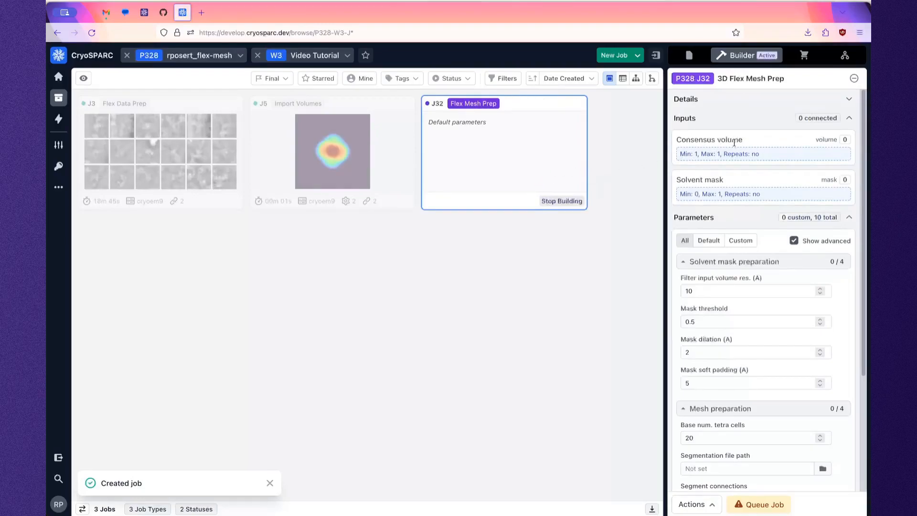
Connect the consensus volume from the J3 Flex Data Prep job to the mesh job's Consensus volume input.
{"action": "left_click", "coordinate": [108, 105]}
{"action": "left_click_drag", "start_coordinate": [562, 177], "coordinate": [660, 162]}
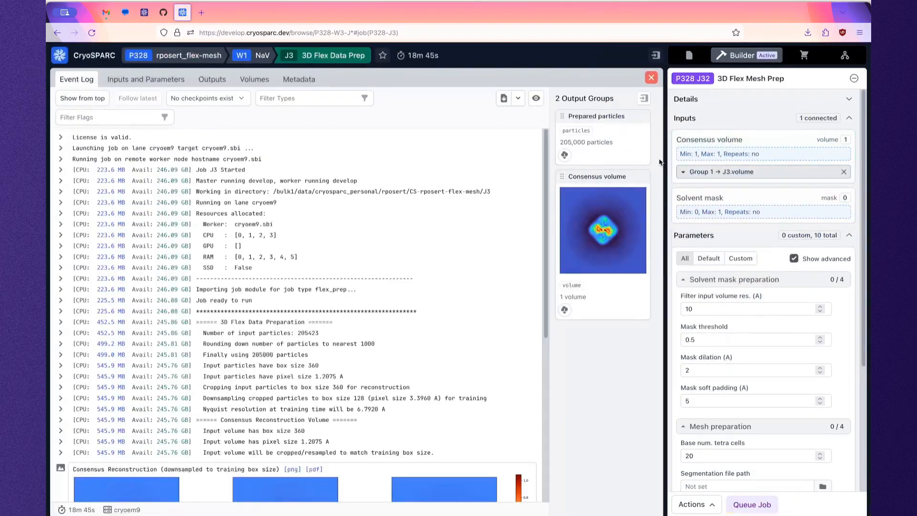
{"action": "left_click", "coordinate": [651, 78]}
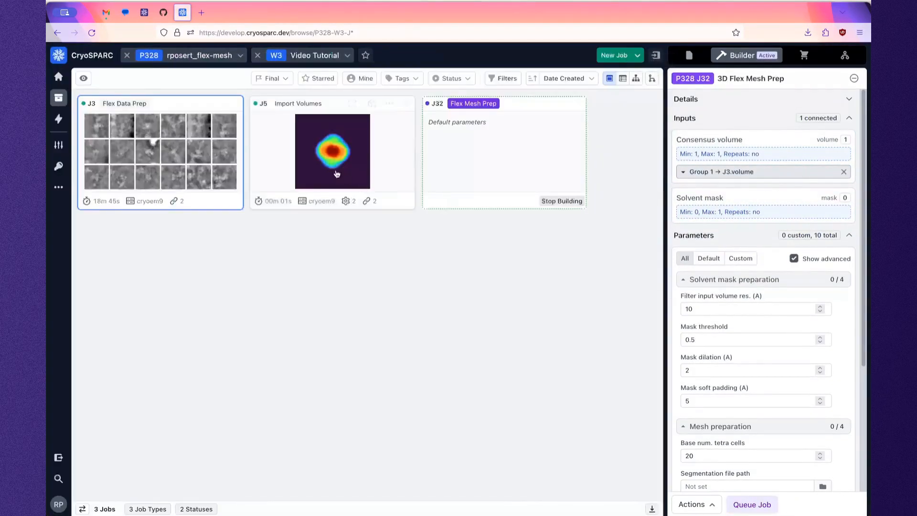
Connect the imported mask from the J5 Import Volumes job to the mesh job's Solvent mask input.
{"action": "left_click", "coordinate": [281, 101]}
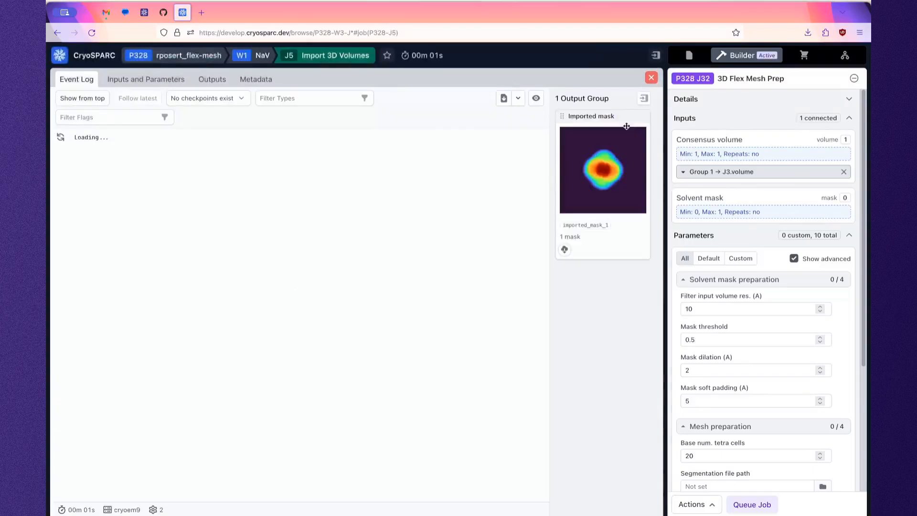
{"action": "left_click_drag", "start_coordinate": [600, 129], "coordinate": [707, 200]}
{"action": "left_click", "coordinate": [651, 78]}
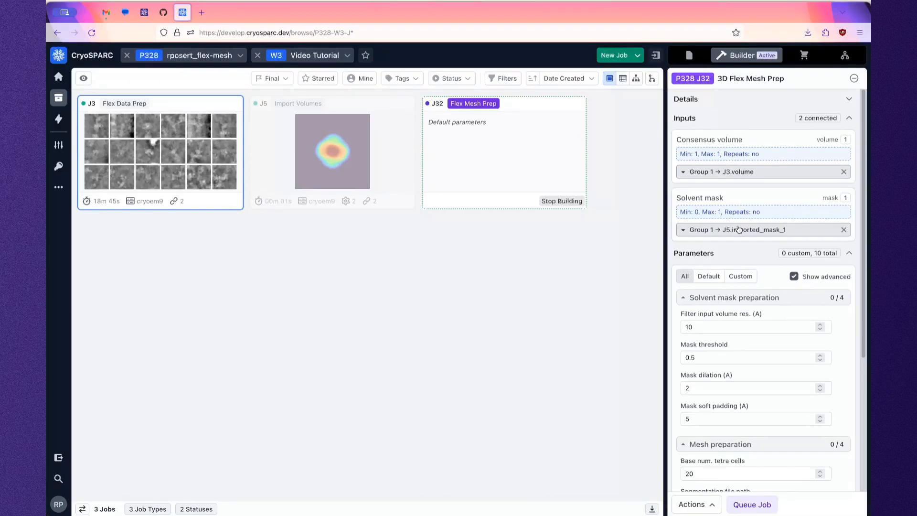
Review the mesh job's solvent mask and mesh preparation parameters, including the description of the base number of tetra cells.
{"action": "scroll", "coordinate": [738, 229], "scroll_direction": "down", "scroll_amount": 4}
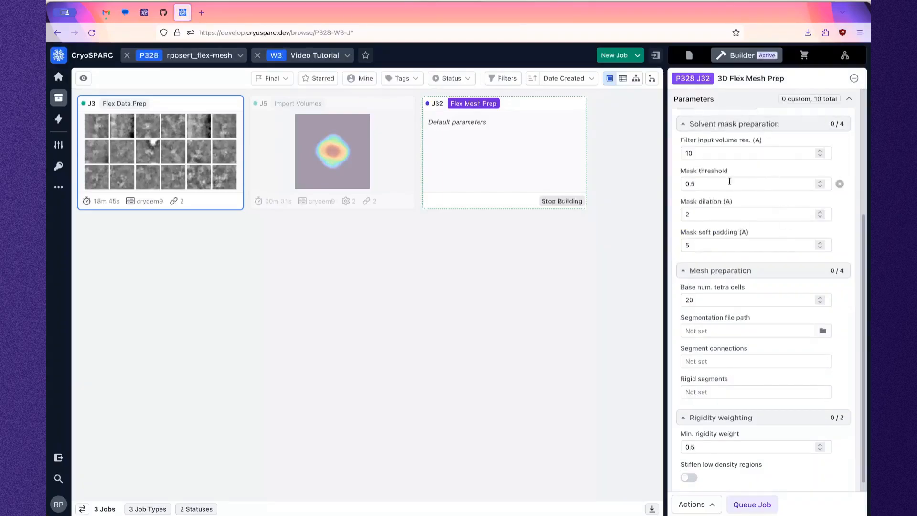
{"action": "scroll", "coordinate": [747, 143], "scroll_direction": "up", "scroll_amount": 2}
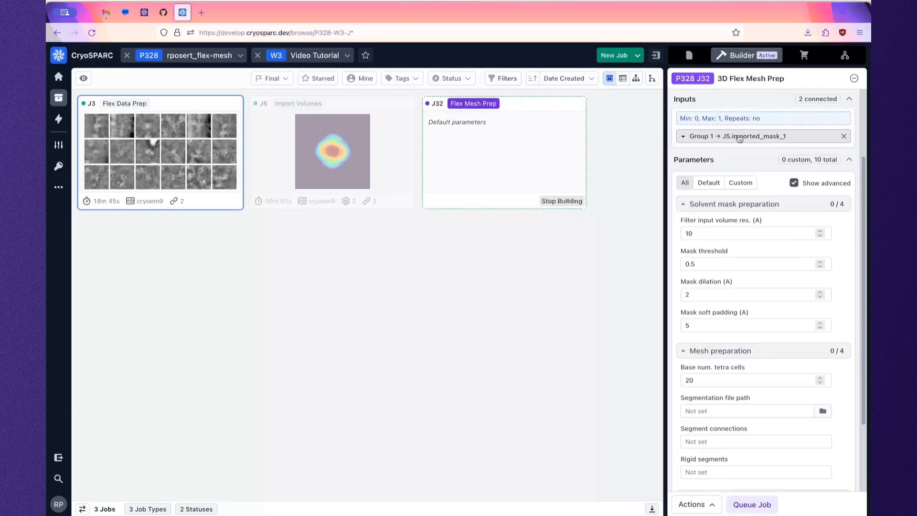
{"action": "scroll", "coordinate": [741, 143], "scroll_direction": "down", "scroll_amount": 2}
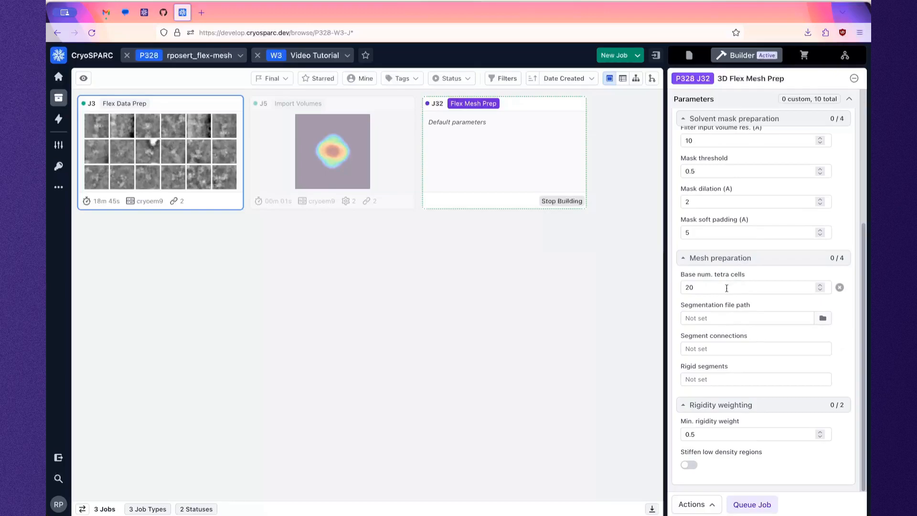
{"action": "mouse_move", "coordinate": [727, 288]}
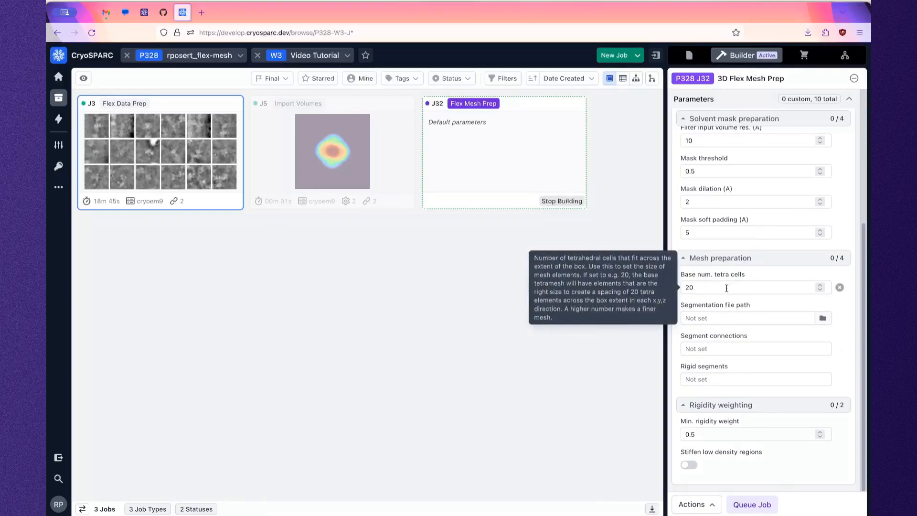
{"action": "mouse_move", "coordinate": [291, 133]}
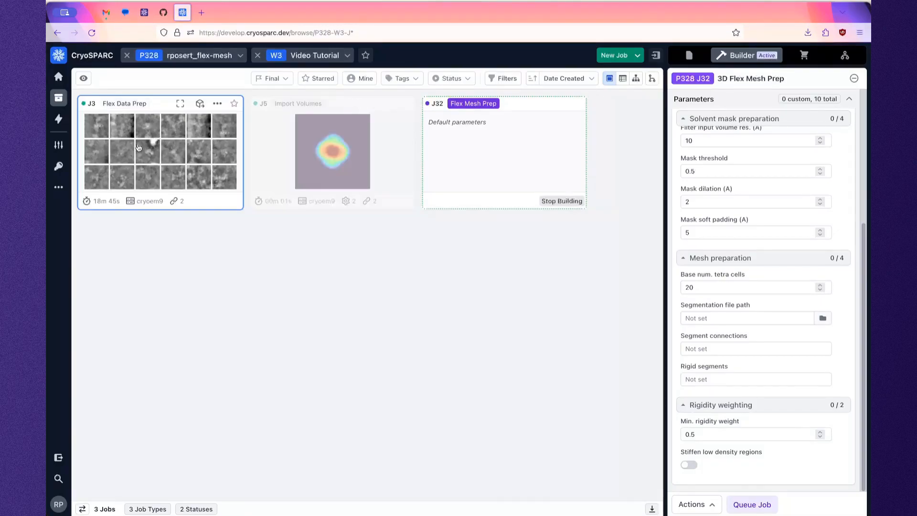
{"action": "left_click", "coordinate": [344, 286]}
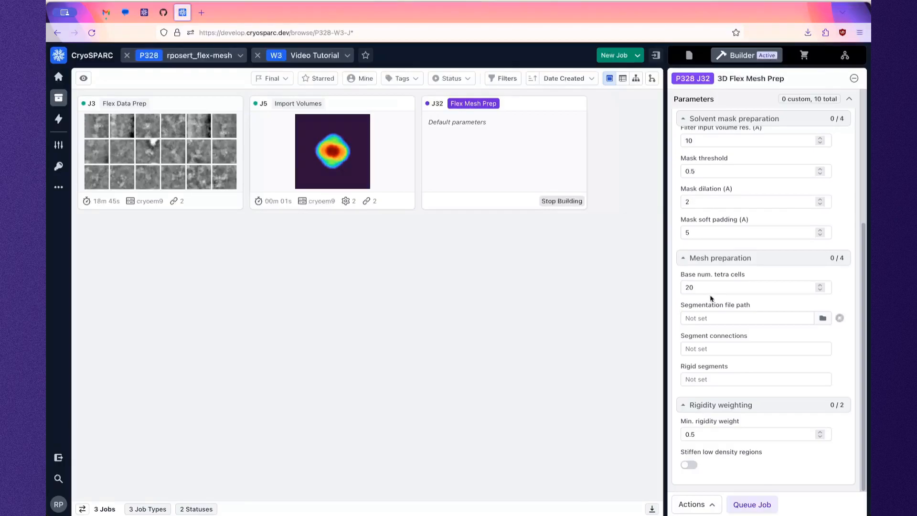
Set the mesh job's segmentation file path to example.seg in the personal folder under /u.
{"action": "mouse_move", "coordinate": [840, 288]}
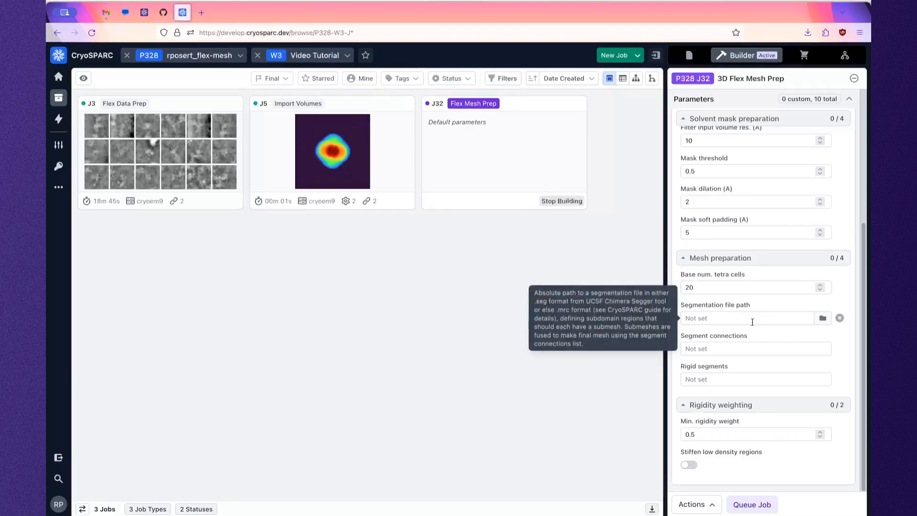
{"action": "left_click", "coordinate": [829, 321]}
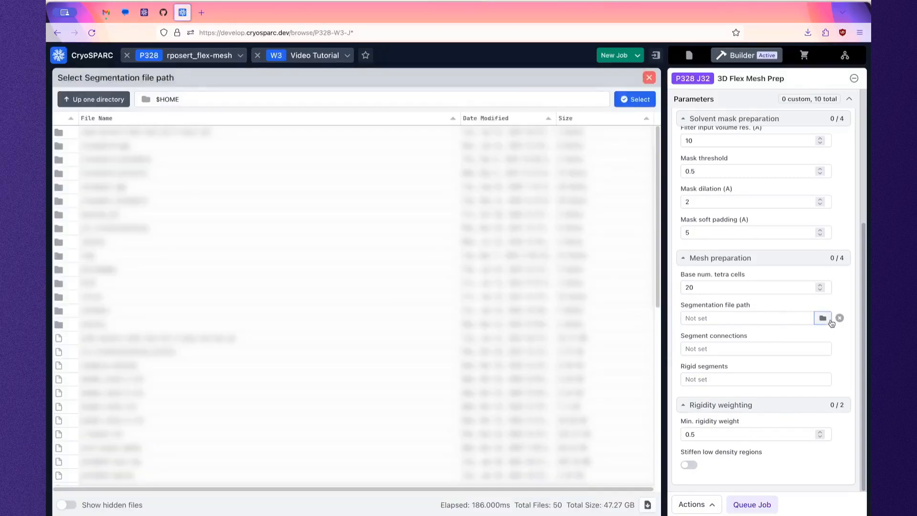
{"action": "left_click", "coordinate": [213, 95]}
{"action": "type", "text": "/"}
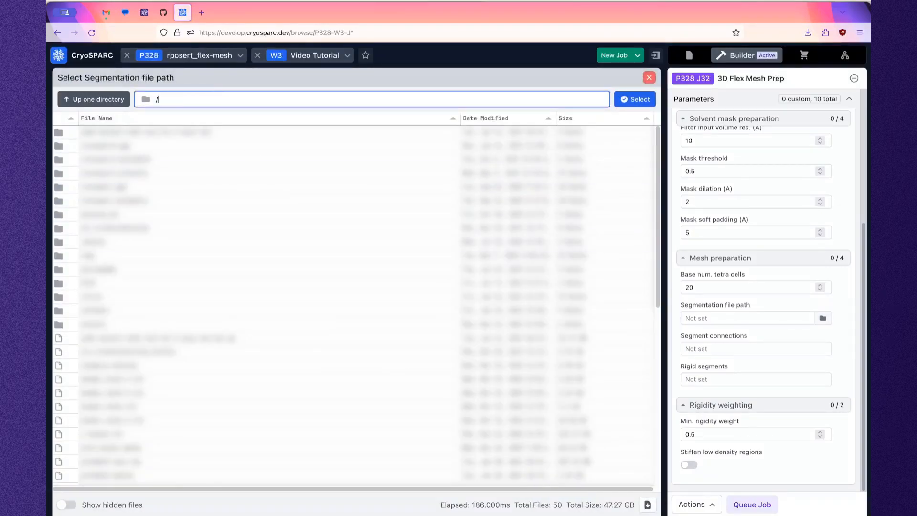
{"action": "type", "text": "u/rposert"}
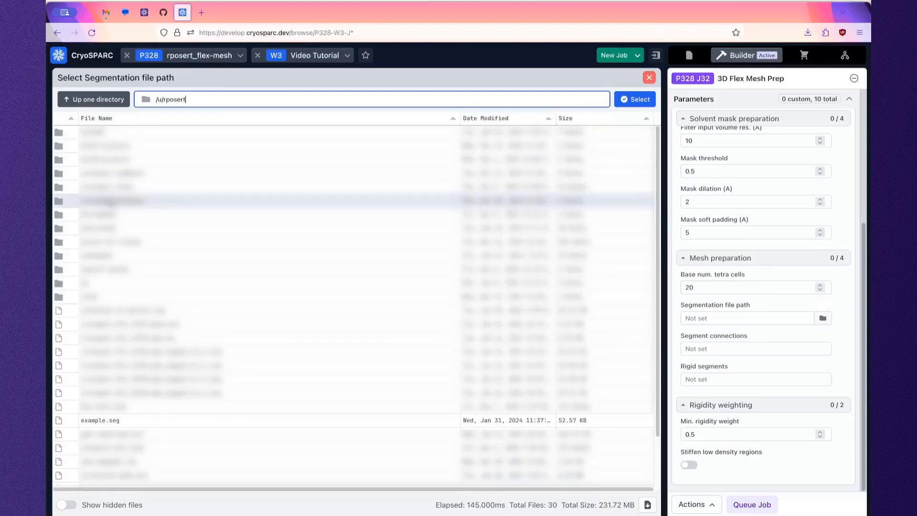
{"action": "left_click", "coordinate": [118, 419]}
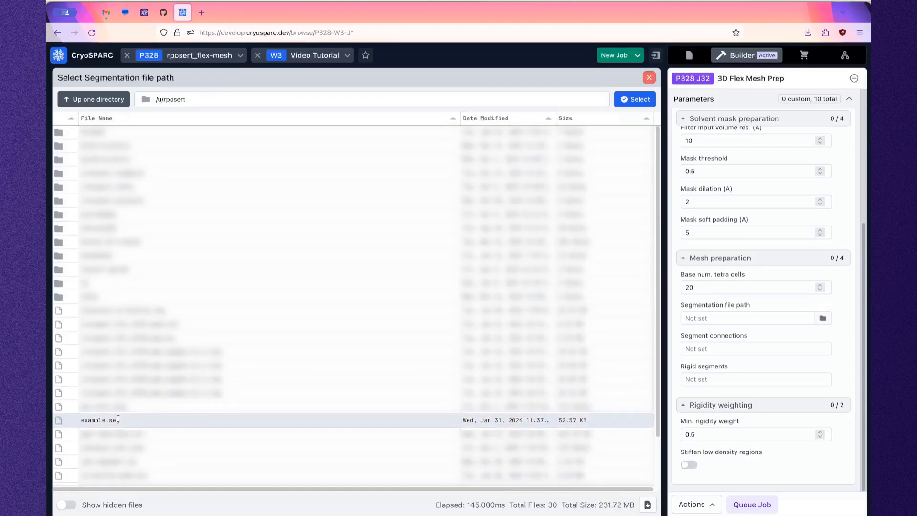
{"action": "double_click", "coordinate": [113, 420]}
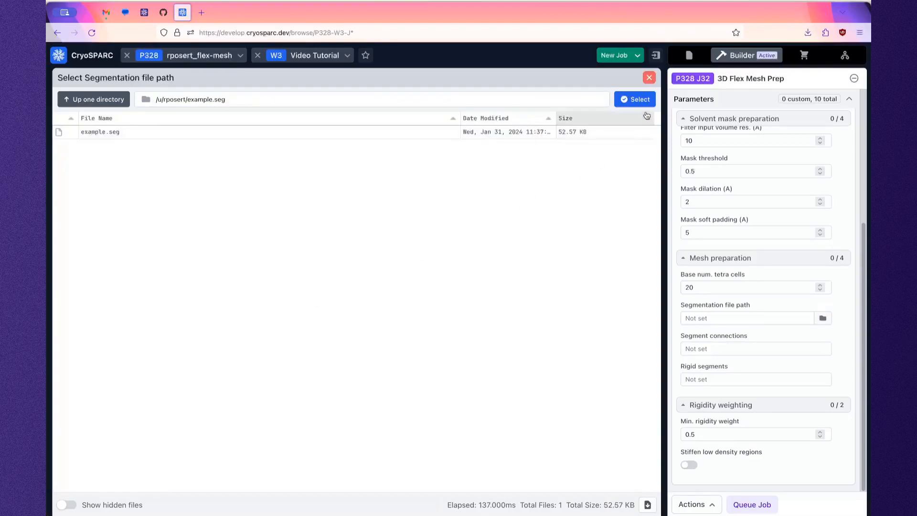
{"action": "left_click", "coordinate": [635, 100]}
Switch to ChimeraX, enlarge the model list to show all regions of consensus.seg, and highlight regions 379 and 378 to check their IDs.
{"action": "left_click", "coordinate": [711, 347]}
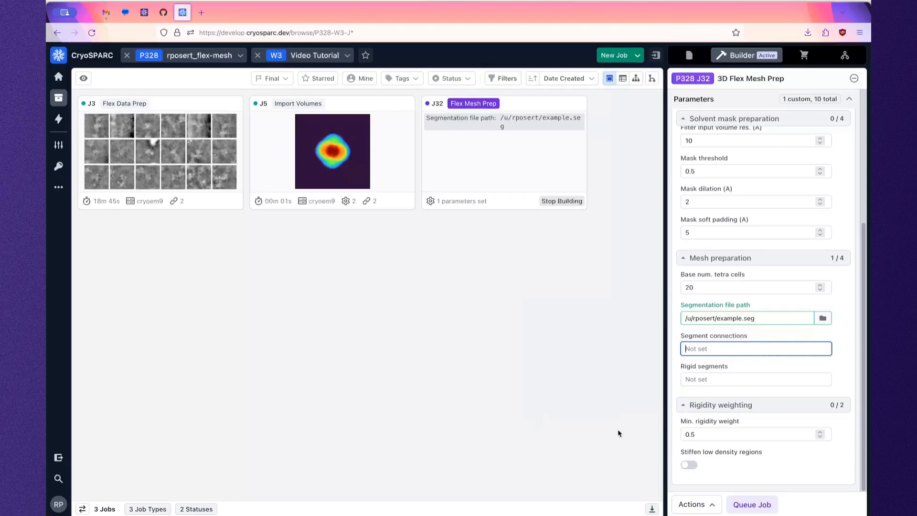
{"action": "left_click", "coordinate": [480, 502]}
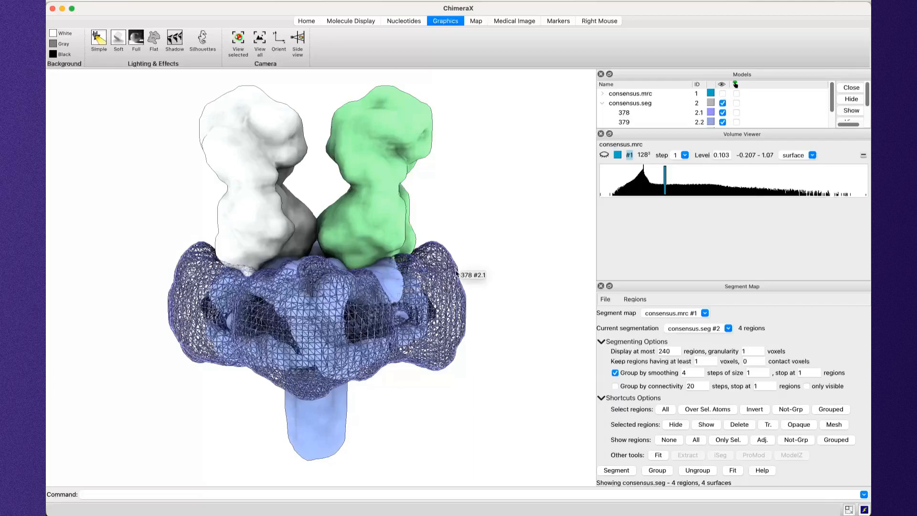
{"action": "left_click_drag", "start_coordinate": [772, 128], "coordinate": [775, 166]}
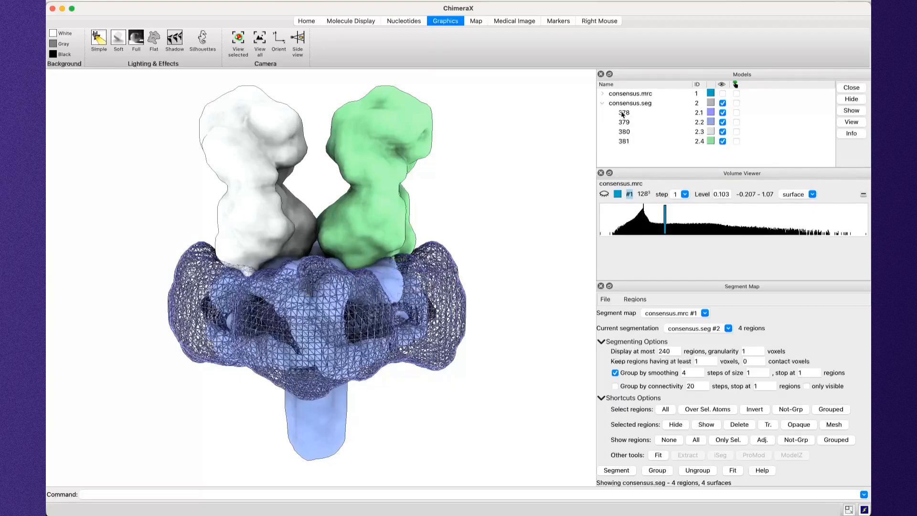
{"action": "left_click", "coordinate": [634, 123]}
{"action": "left_click", "coordinate": [650, 115]}
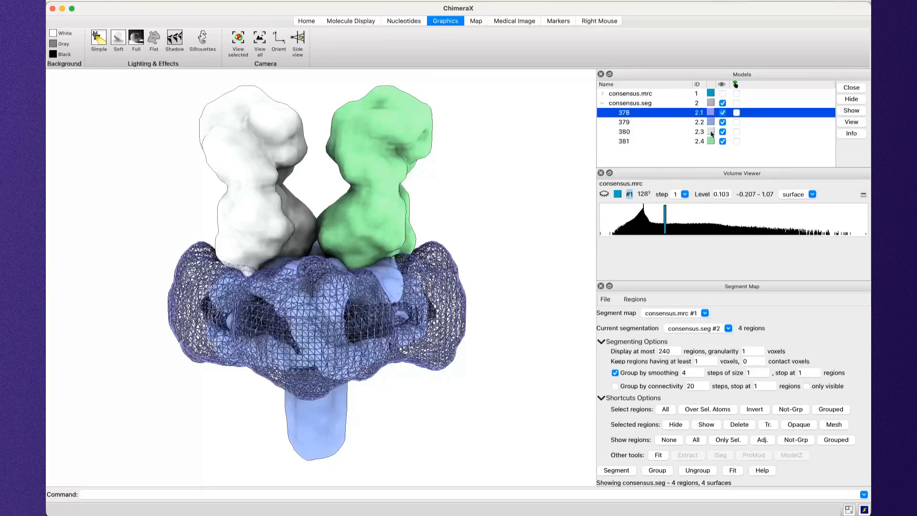
Toggle region 378's visibility off and on in ChimeraX, clear the selection, and compare the displayed regions with the mesh job's Segment connections parameter.
{"action": "left_click", "coordinate": [723, 113]}
{"action": "left_click", "coordinate": [724, 114]}
{"action": "left_click", "coordinate": [491, 164]}
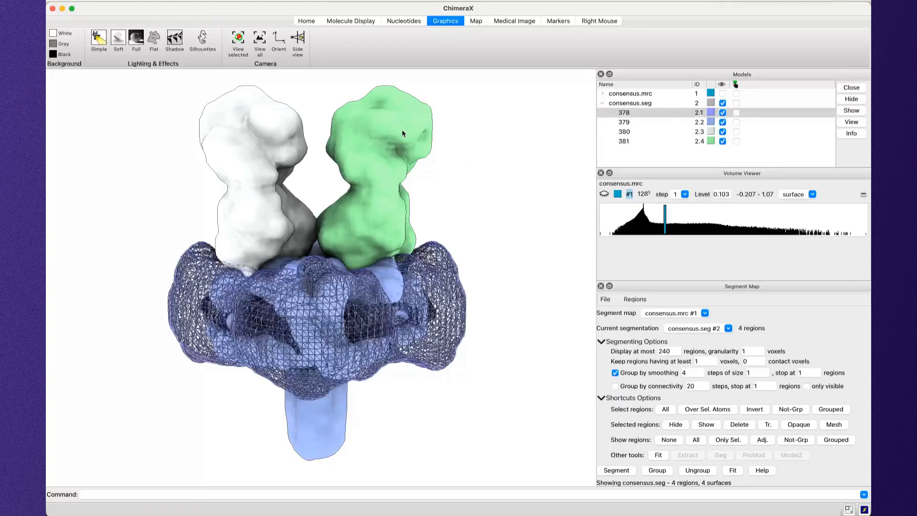
{"action": "mouse_move", "coordinate": [402, 133]}
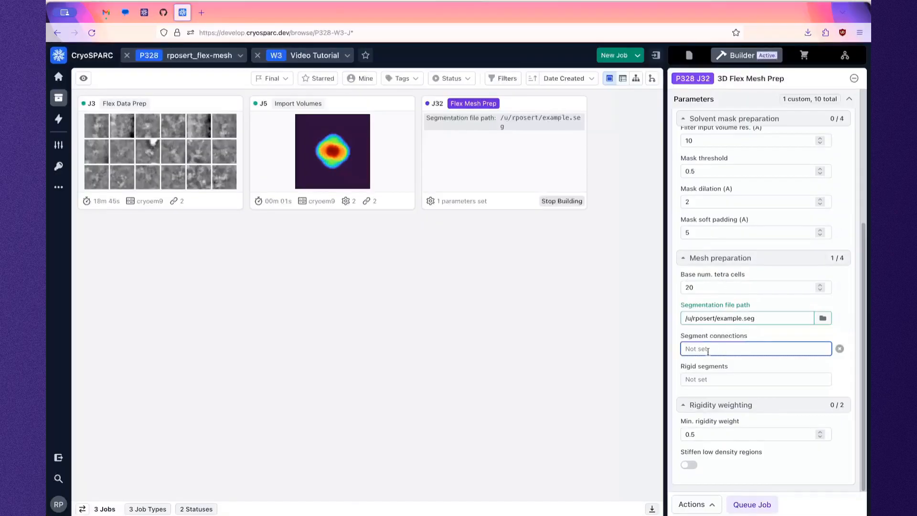
{"action": "mouse_move", "coordinate": [706, 348]}
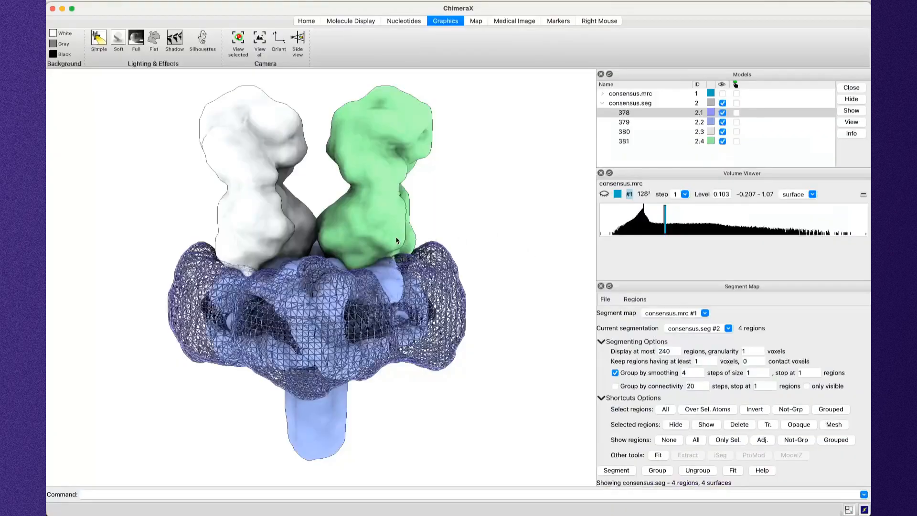
{"action": "mouse_move", "coordinate": [391, 241]}
{"action": "key", "text": "super+Tab"}
{"action": "mouse_move", "coordinate": [702, 344]}
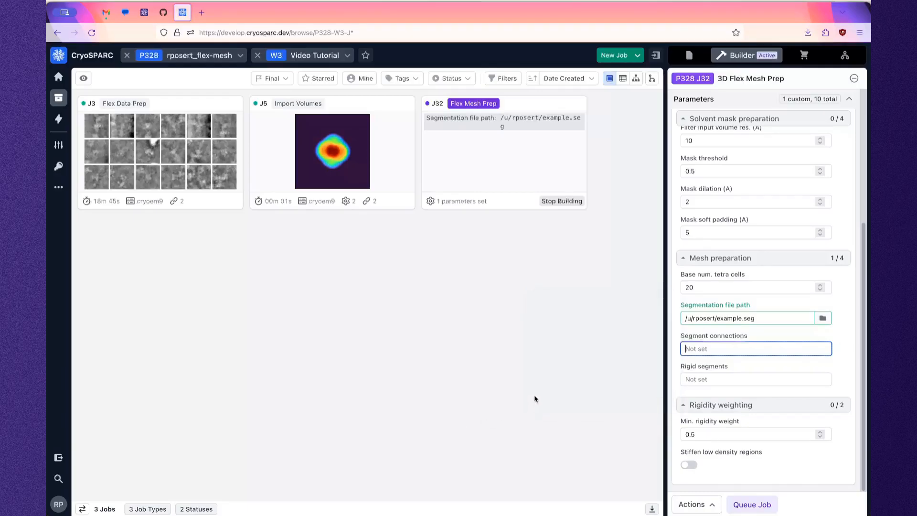
Check the IDs of the blue core and green region in ChimeraX, and enter 379>381 as the mesh job's first segment connection.
{"action": "left_click_drag", "start_coordinate": [311, 249], "coordinate": [374, 247]}
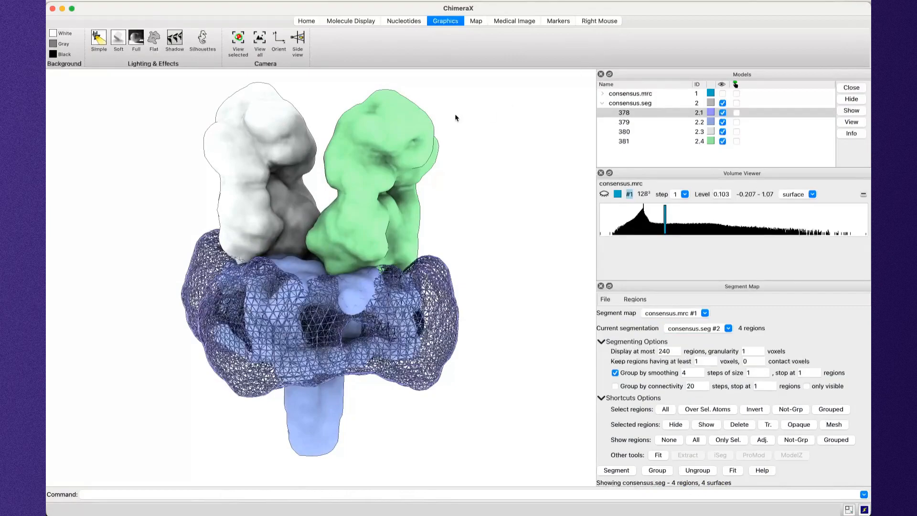
{"action": "left_click_drag", "start_coordinate": [333, 310], "coordinate": [368, 306]}
{"action": "left_click_drag", "start_coordinate": [367, 303], "coordinate": [365, 309]}
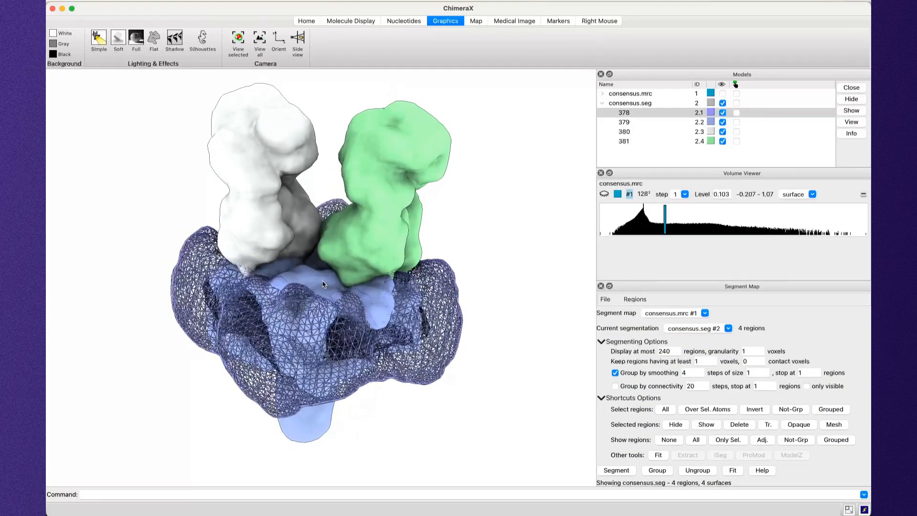
{"action": "mouse_move", "coordinate": [323, 284]}
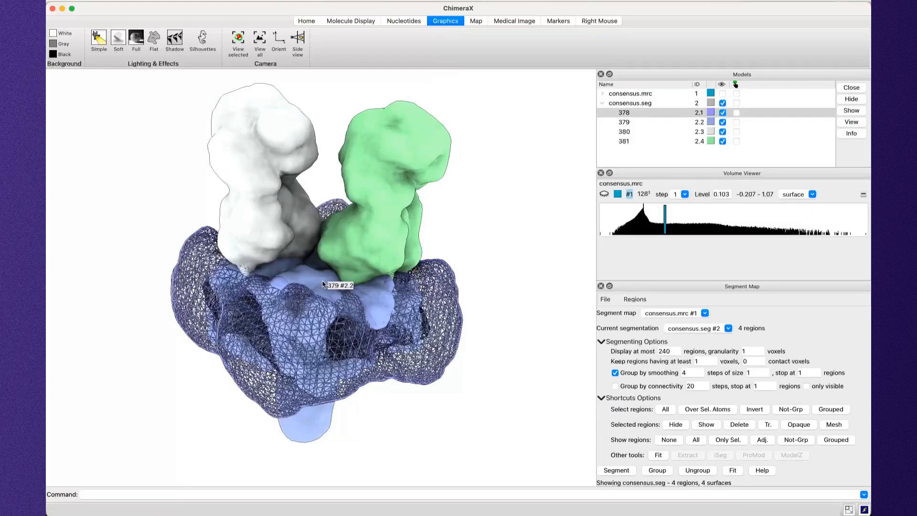
{"action": "mouse_move", "coordinate": [376, 249]}
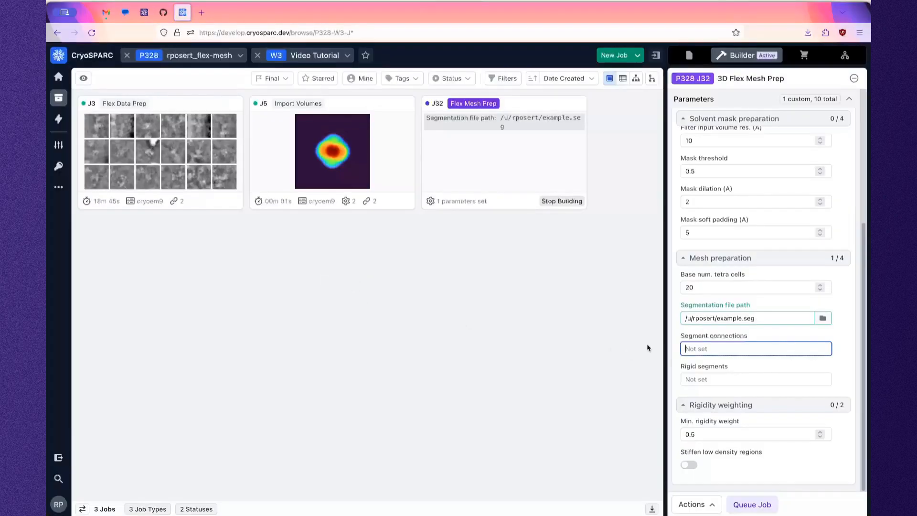
{"action": "type", "text": "379"}
{"action": "type", "text": ">"}
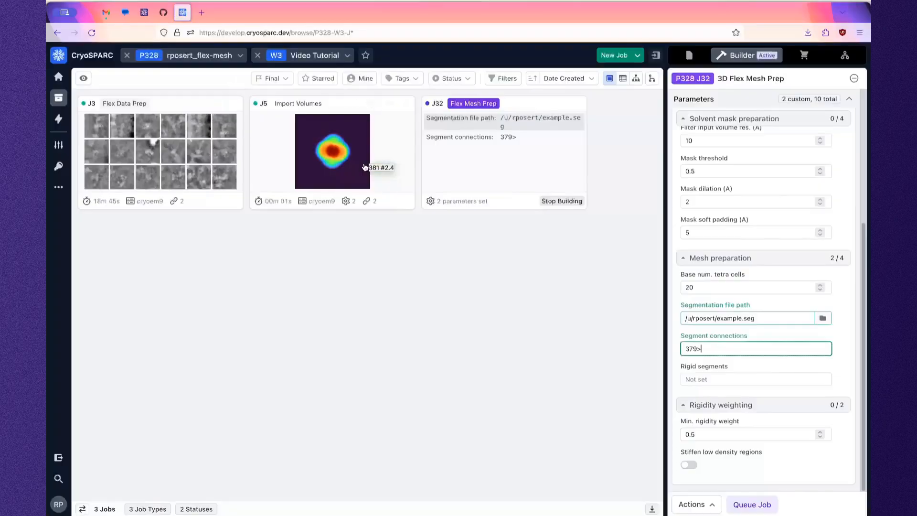
{"action": "type", "text": "381"}
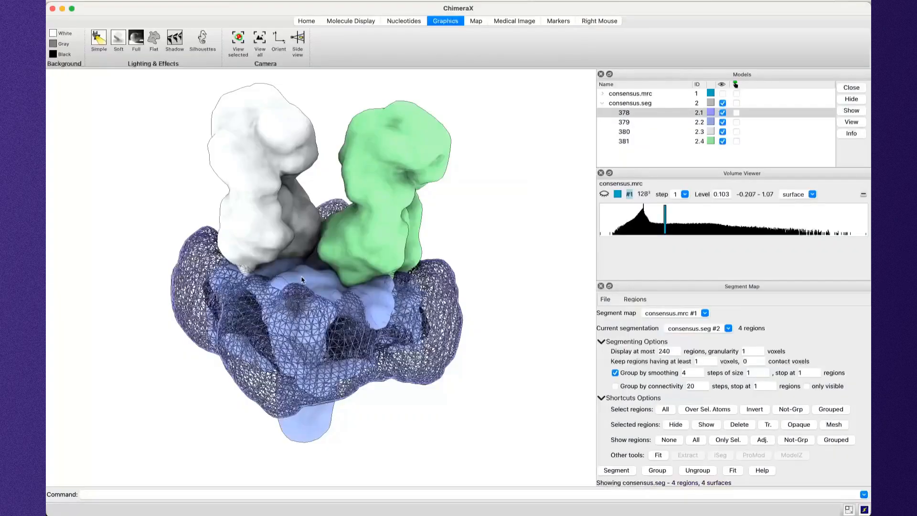
Check the white region's ID in ChimeraX and append 379>380 to the mesh job's comma-separated segment connections.
{"action": "mouse_move", "coordinate": [302, 281]}
{"action": "mouse_move", "coordinate": [287, 241]}
{"action": "key", "text": "super+Tab"}
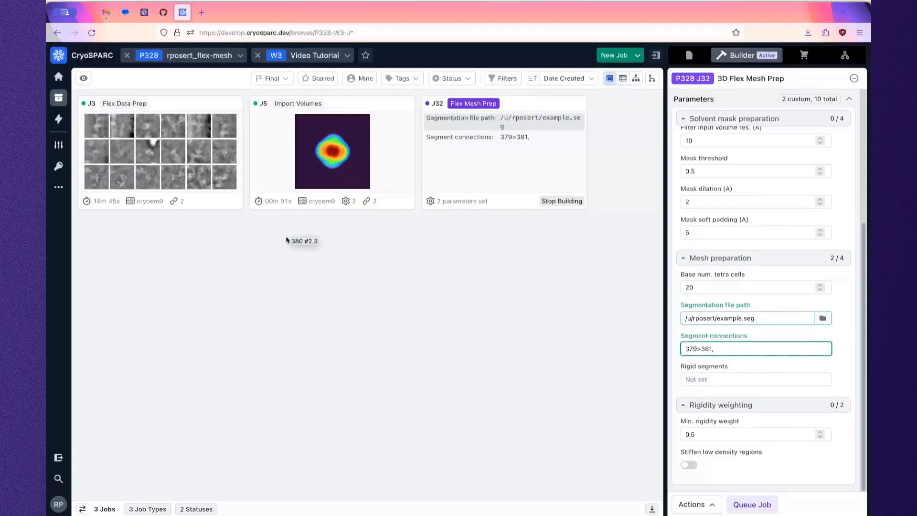
{"action": "type", "text": "379>380"}
Check the meshed micelle region's ID in ChimeraX and append 380>378 to the mesh job's comma-separated segment connections.
{"action": "key", "text": "super+Tab"}
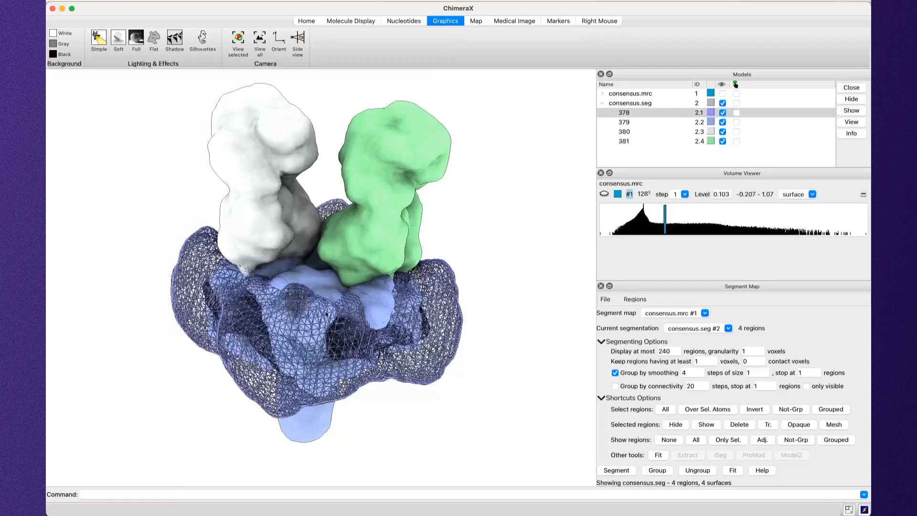
{"action": "mouse_move", "coordinate": [333, 369]}
{"action": "mouse_move", "coordinate": [418, 351]}
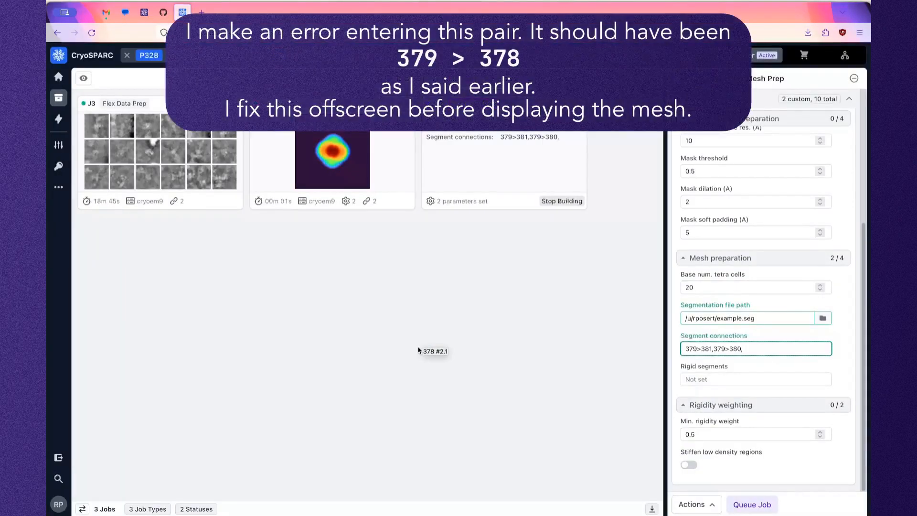
{"action": "type", "text": "380"}
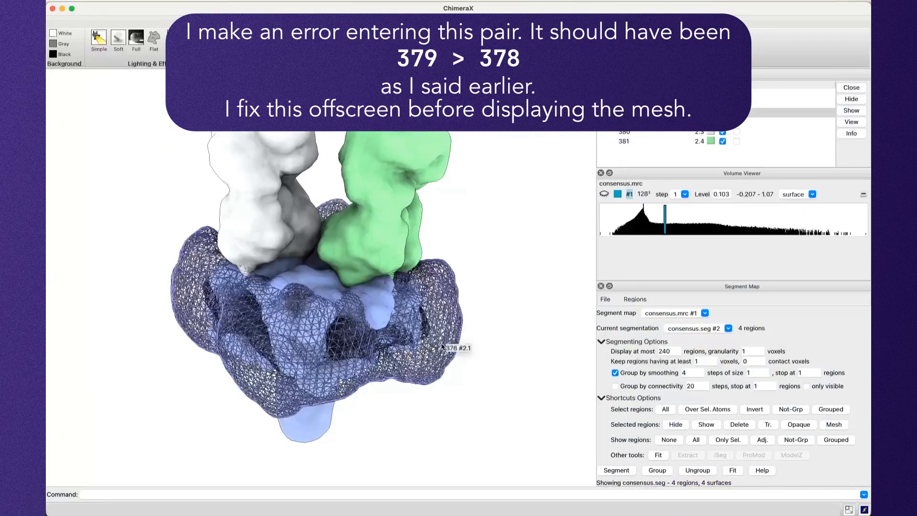
{"action": "type", "text": ">"}
{"action": "type", "text": "378"}
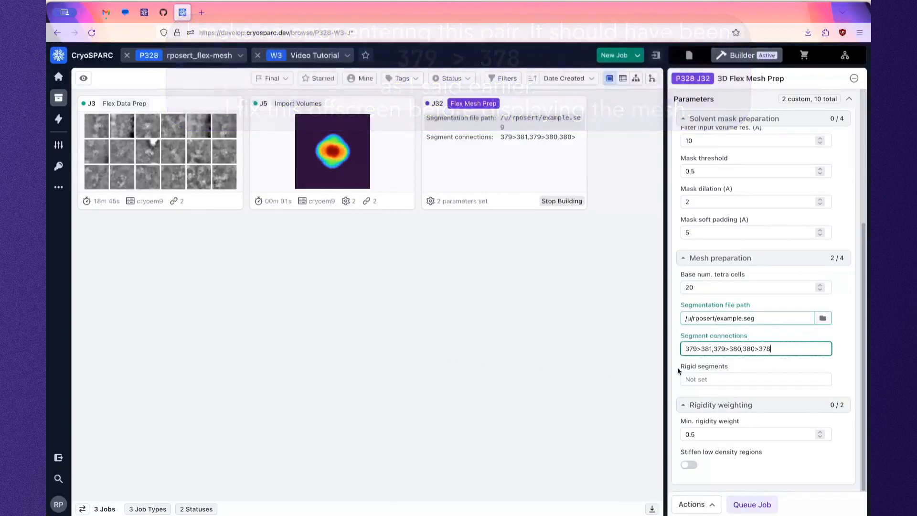
Read the description of the Segment connections parameter and highlight the entered connection list to review its order.
{"action": "mouse_move", "coordinate": [722, 347]}
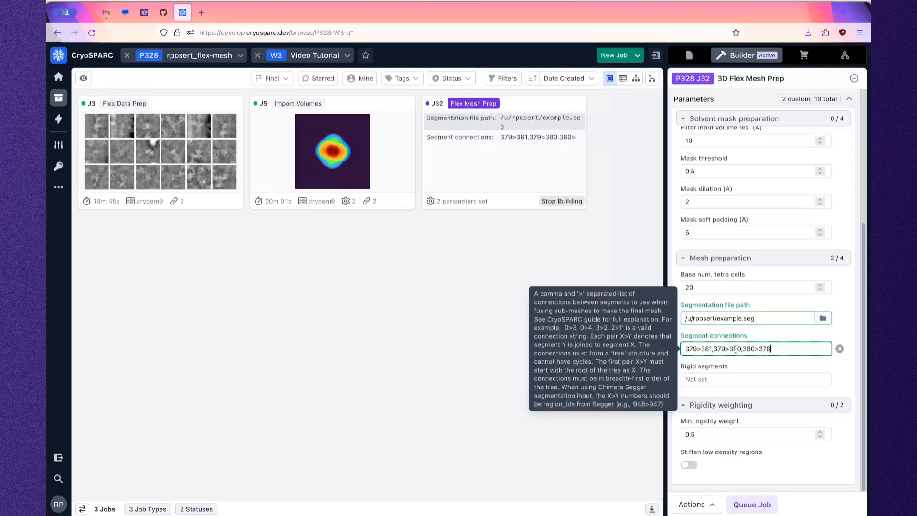
{"action": "left_click_drag", "start_coordinate": [786, 349], "coordinate": [694, 351]}
{"action": "left_click", "coordinate": [694, 351]}
{"action": "left_click", "coordinate": [614, 444]}
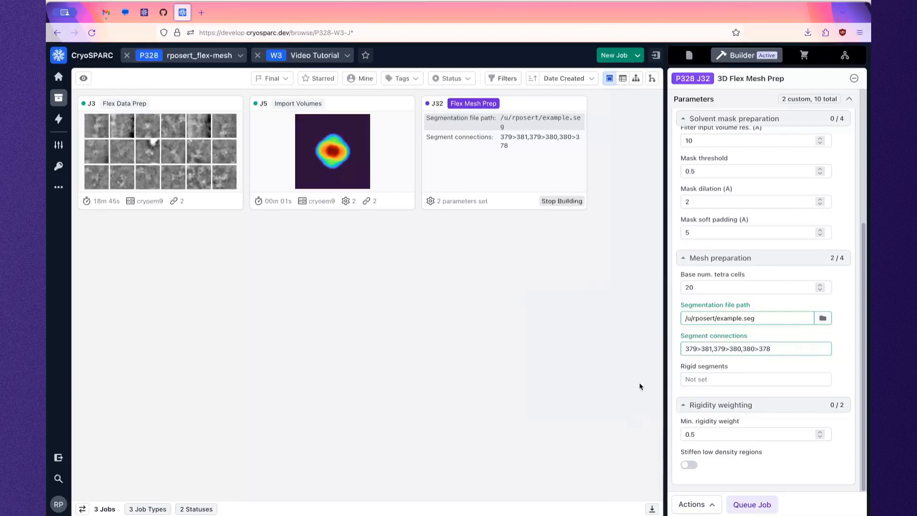
Review the mesh job's Rigid segments and Min. rigidity weight parameters, checking the micelle region's ID in ChimeraX.
{"action": "left_click", "coordinate": [721, 380]}
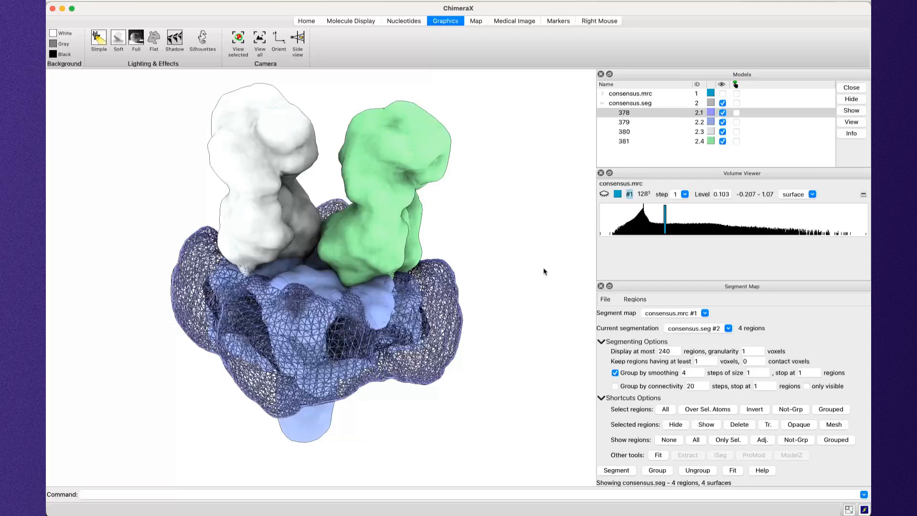
{"action": "key", "text": "super+Tab"}
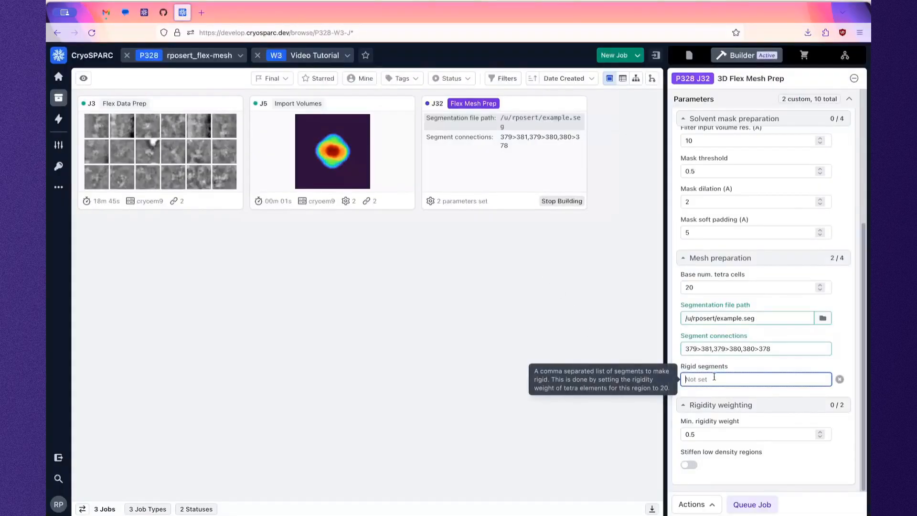
{"action": "key", "text": "super+Tab"}
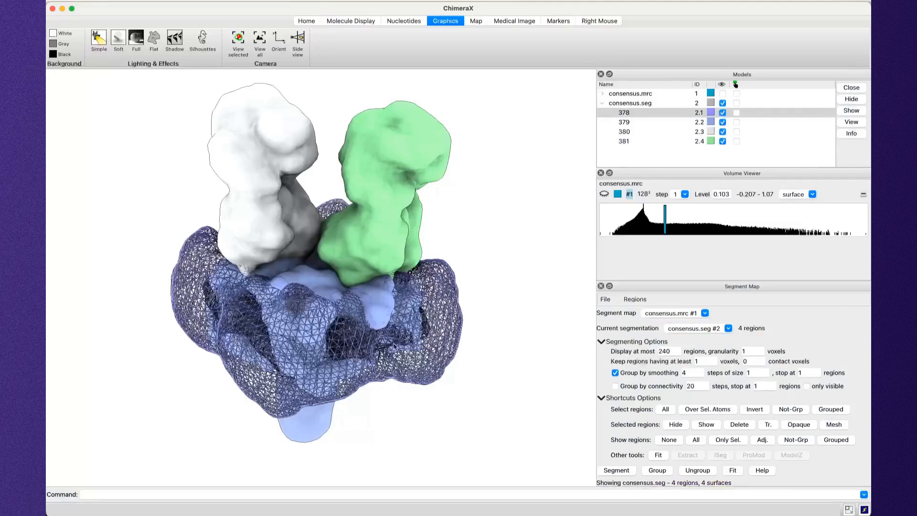
{"action": "mouse_move", "coordinate": [441, 345]}
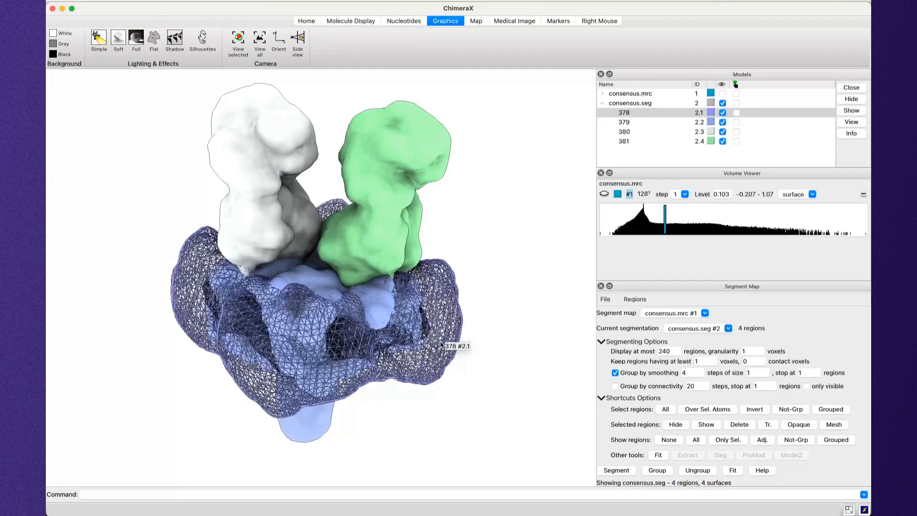
{"action": "key", "text": "super+Tab"}
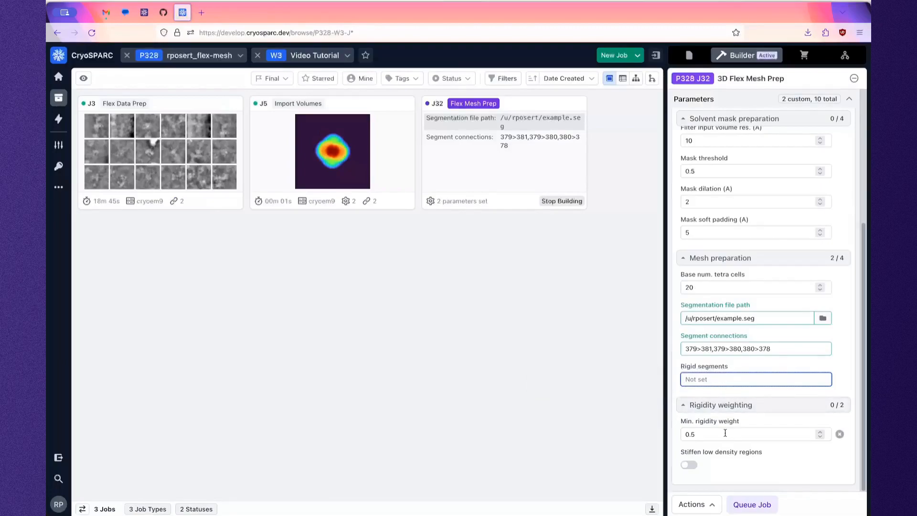
{"action": "mouse_move", "coordinate": [725, 433]}
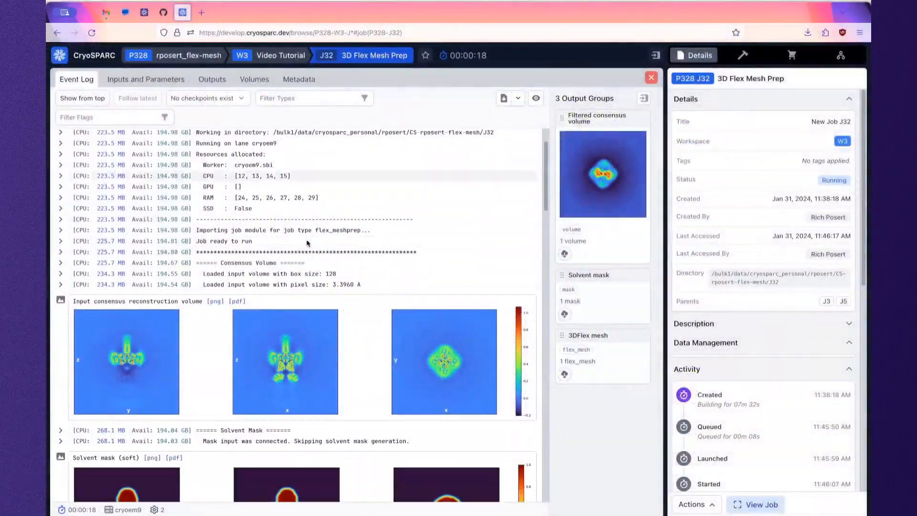
Examine the input consensus volume, the soft and hard solvent masks, and the masked consensus reconstruction in the mesh job's event log.
{"action": "scroll", "coordinate": [300, 247], "scroll_direction": "down", "scroll_amount": 3}
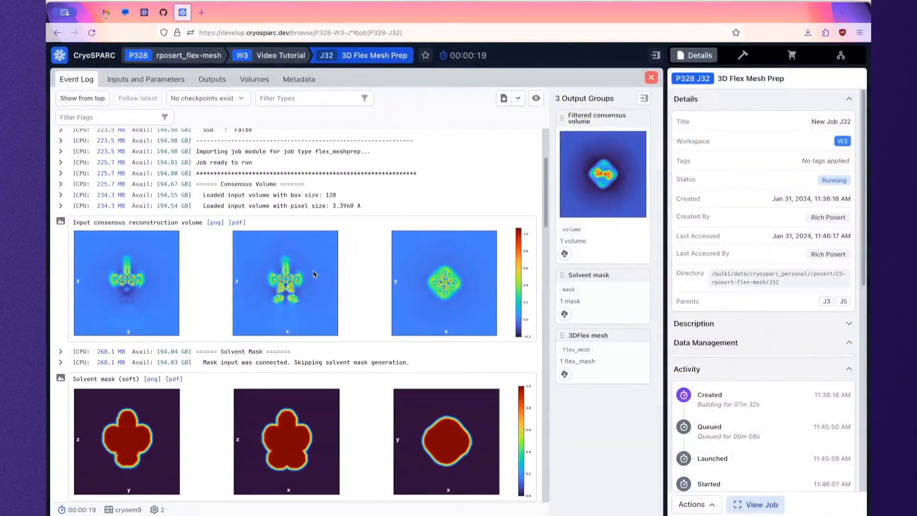
{"action": "scroll", "coordinate": [316, 275], "scroll_direction": "down", "scroll_amount": 2}
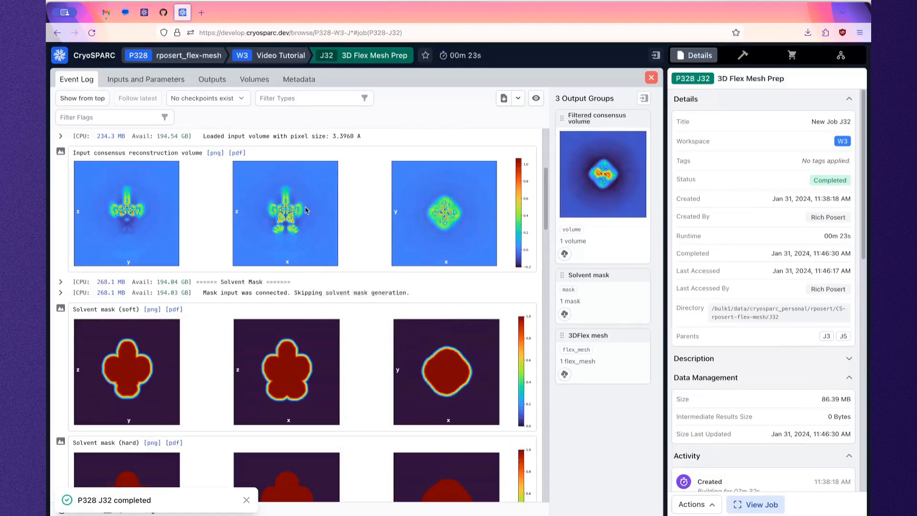
{"action": "scroll", "coordinate": [303, 209], "scroll_direction": "down", "scroll_amount": 4}
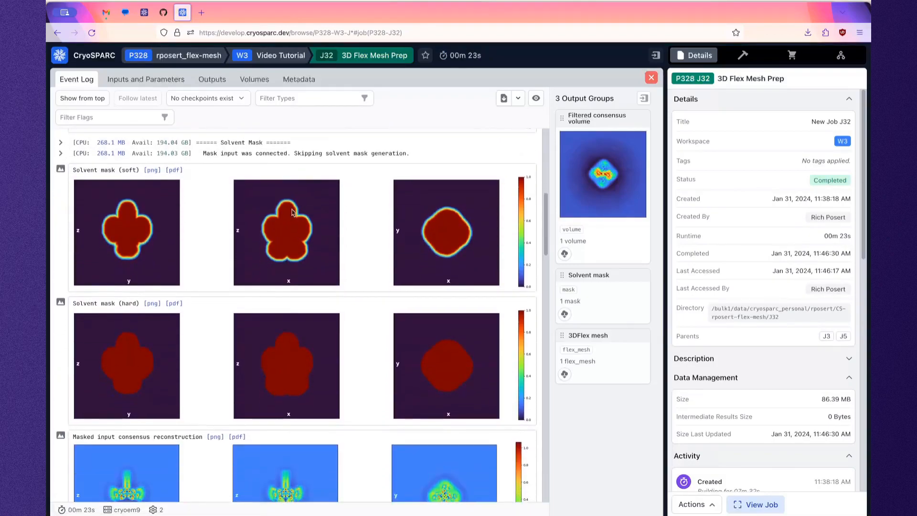
{"action": "scroll", "coordinate": [292, 225], "scroll_direction": "up", "scroll_amount": 2}
{"action": "scroll", "coordinate": [292, 232], "scroll_direction": "up", "scroll_amount": 2}
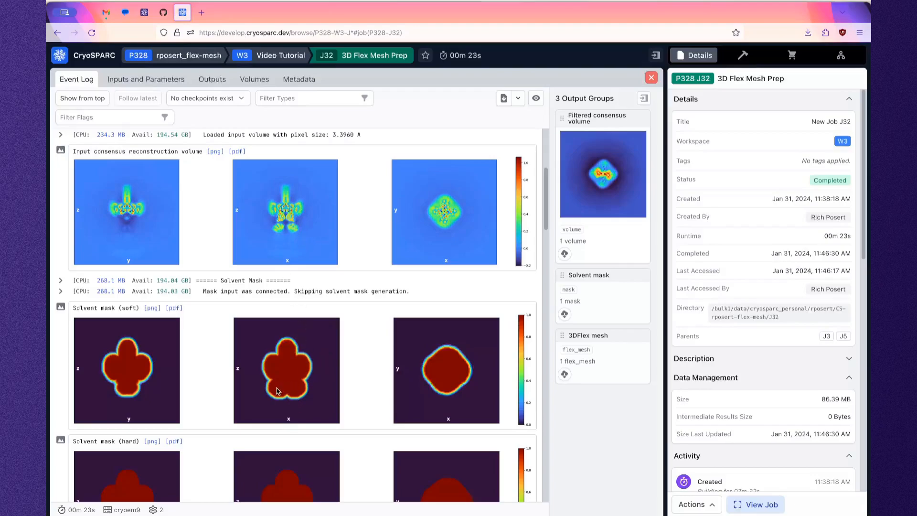
{"action": "scroll", "coordinate": [285, 386], "scroll_direction": "down", "scroll_amount": 3}
{"action": "scroll", "coordinate": [287, 377], "scroll_direction": "down", "scroll_amount": 2}
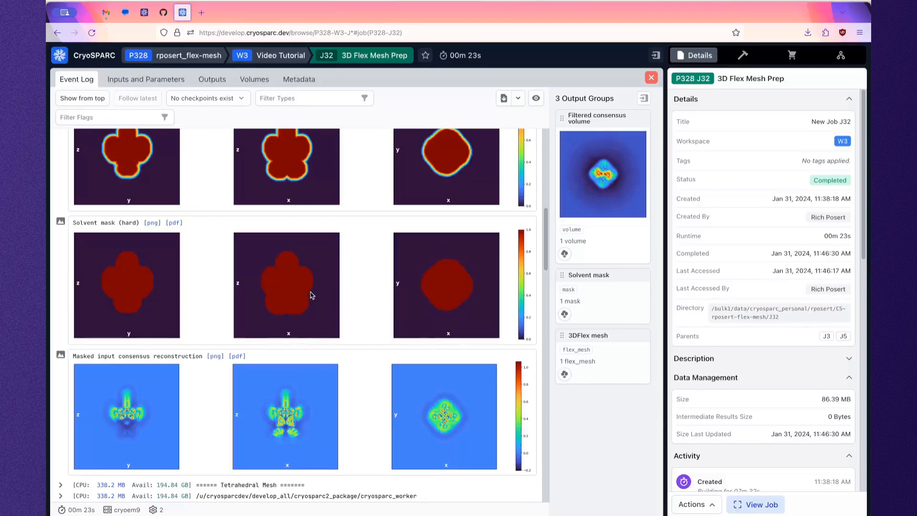
{"action": "scroll", "coordinate": [311, 295], "scroll_direction": "down", "scroll_amount": 3}
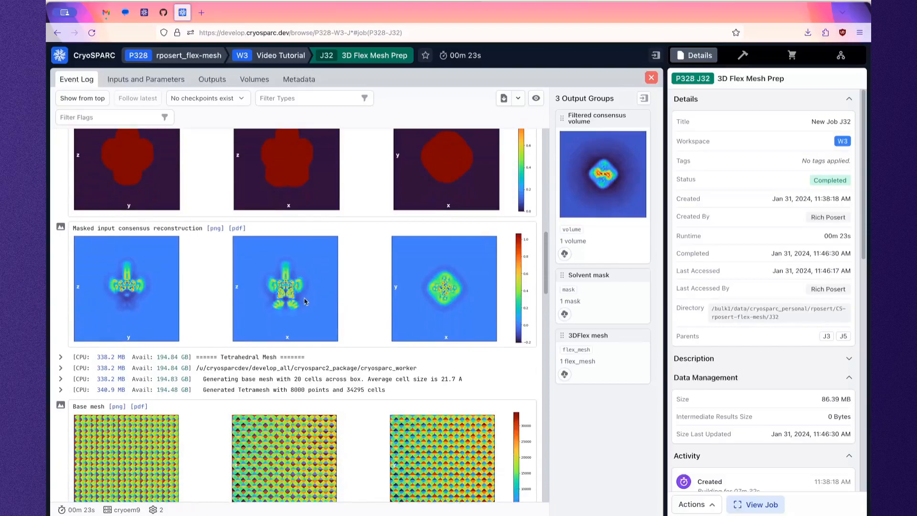
{"action": "scroll", "coordinate": [300, 271], "scroll_direction": "up", "scroll_amount": 3}
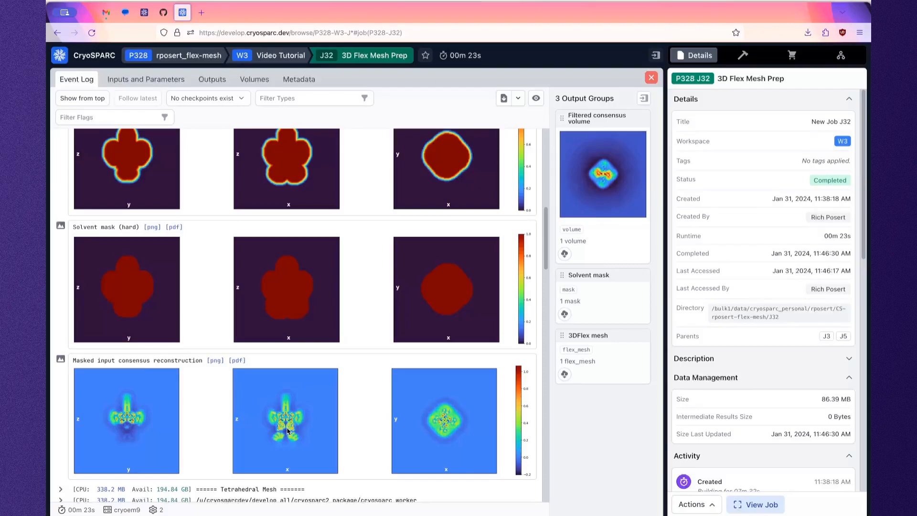
{"action": "scroll", "coordinate": [287, 431], "scroll_direction": "up", "scroll_amount": 5}
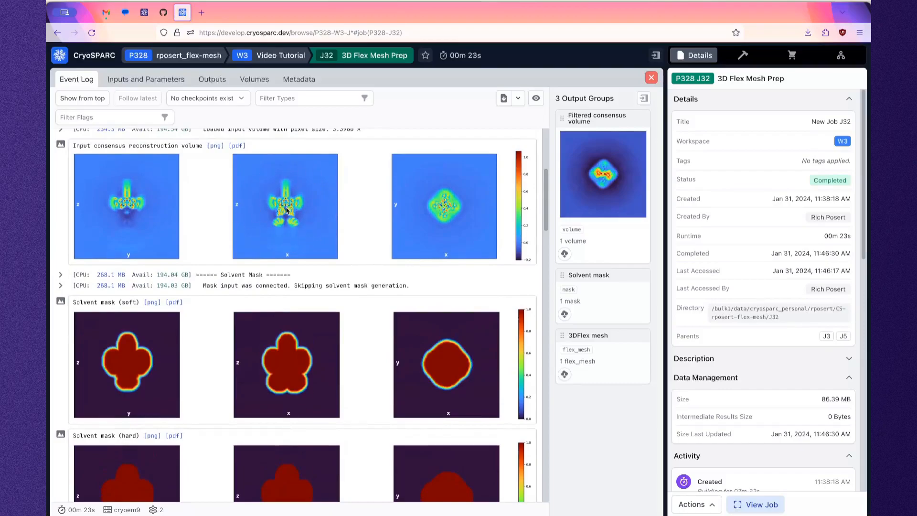
Examine the Tetrahedral Mesh section of the event log and highlight the text on generating the base mesh with 20 cells across the box.
{"action": "scroll", "coordinate": [287, 210], "scroll_direction": "down", "scroll_amount": 7}
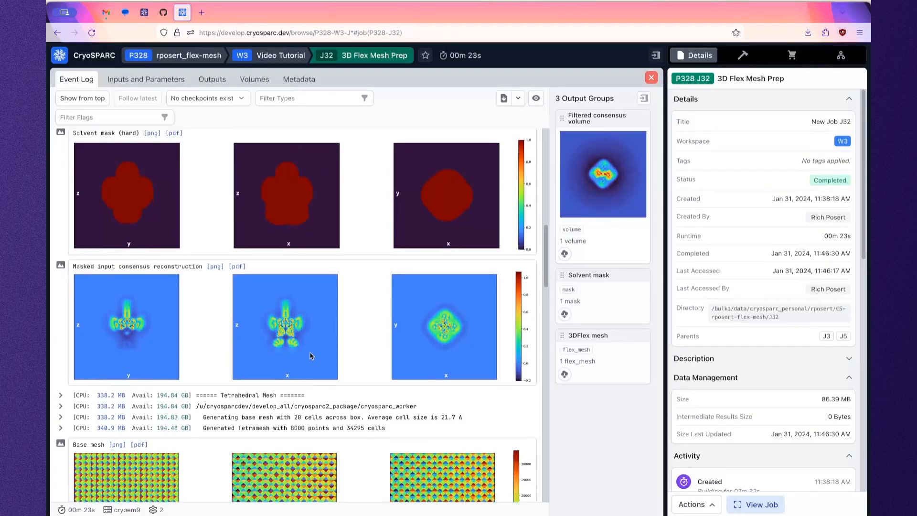
{"action": "scroll", "coordinate": [310, 356], "scroll_direction": "down", "scroll_amount": 4}
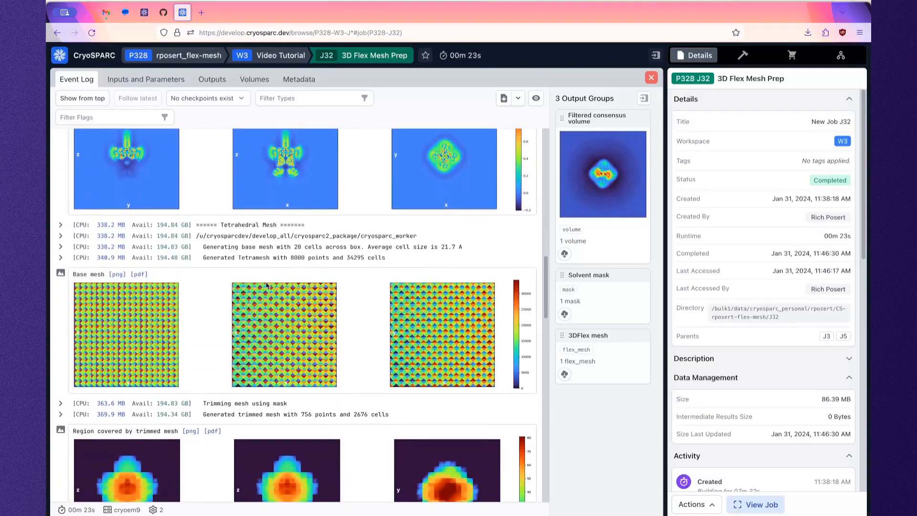
{"action": "scroll", "coordinate": [185, 295], "scroll_direction": "down", "scroll_amount": 1}
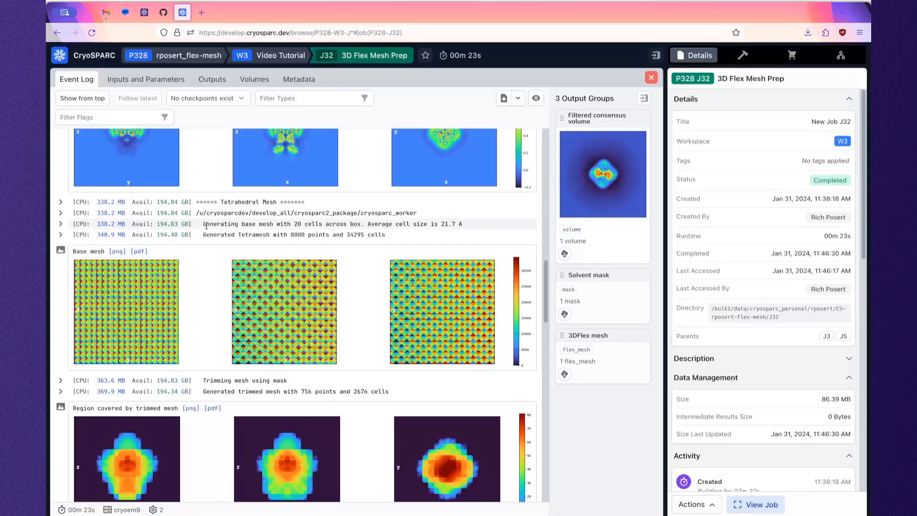
{"action": "left_click_drag", "start_coordinate": [206, 226], "coordinate": [361, 225]}
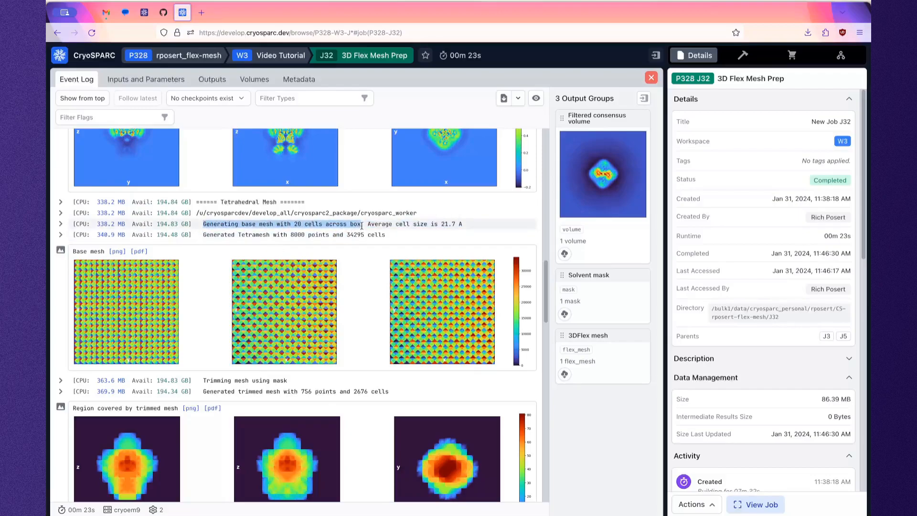
Examine how the base mesh is trimmed using the solvent mask, comparing the mask plots with the trimmed mesh plots in the event log.
{"action": "scroll", "coordinate": [375, 264], "scroll_direction": "down", "scroll_amount": 3}
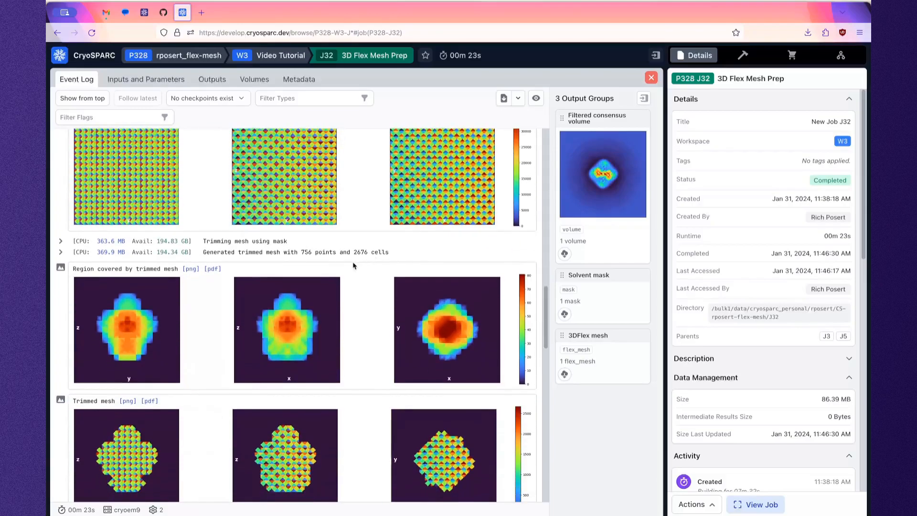
{"action": "left_click_drag", "start_coordinate": [206, 241], "coordinate": [287, 241]}
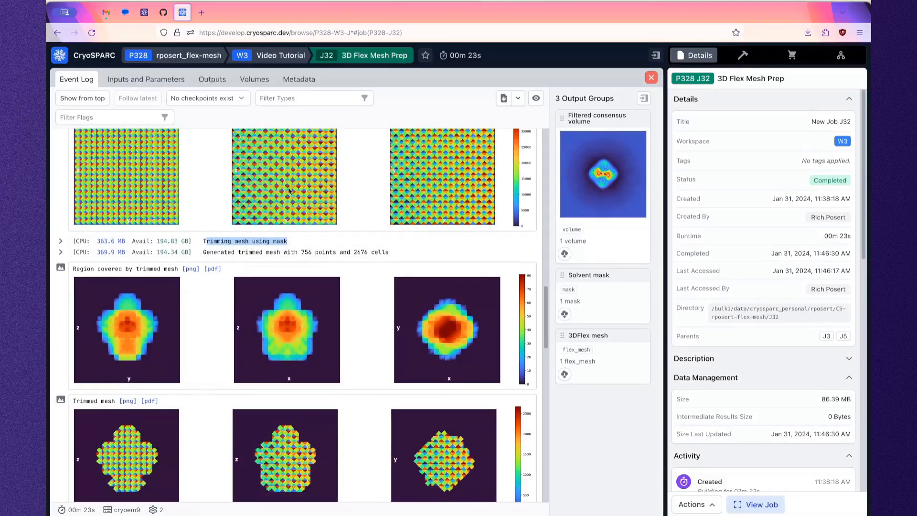
{"action": "left_click", "coordinate": [307, 246]}
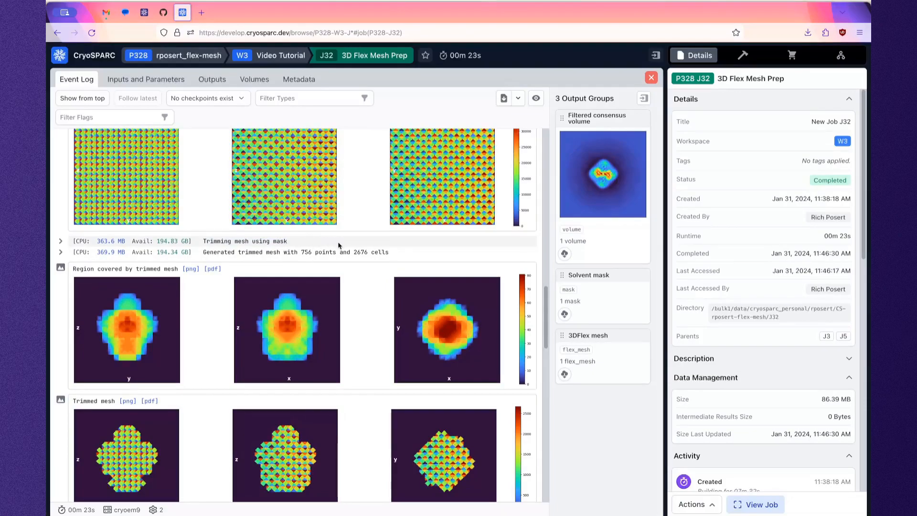
{"action": "scroll", "coordinate": [325, 241], "scroll_direction": "up", "scroll_amount": 10}
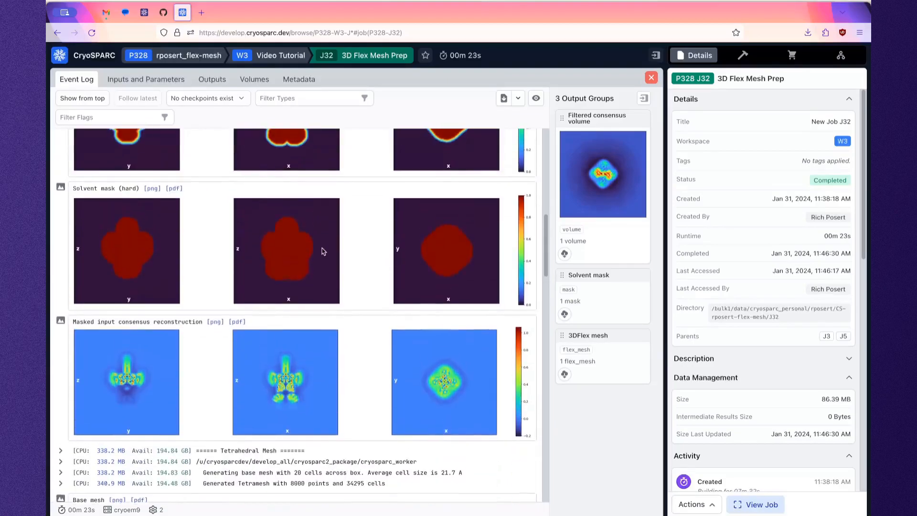
{"action": "scroll", "coordinate": [301, 234], "scroll_direction": "down", "scroll_amount": 3}
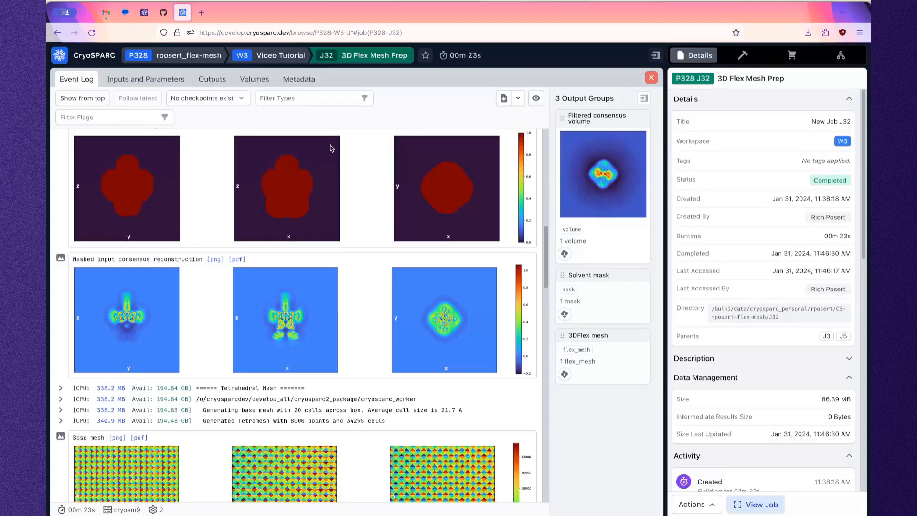
{"action": "scroll", "coordinate": [330, 149], "scroll_direction": "down", "scroll_amount": 10}
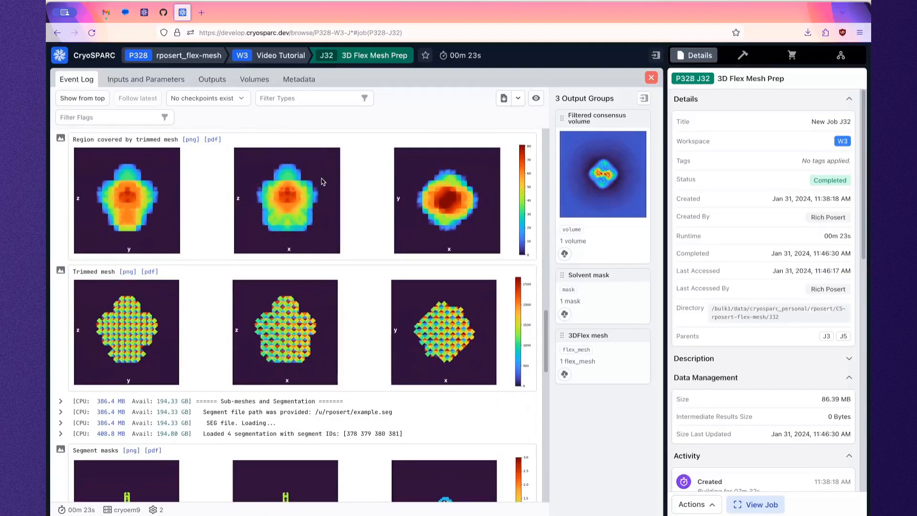
Review the Sub-meshes and Segmentation log section, highlighting the loaded segment IDs and viewing the segment masks.
{"action": "scroll", "coordinate": [324, 196], "scroll_direction": "down", "scroll_amount": 3}
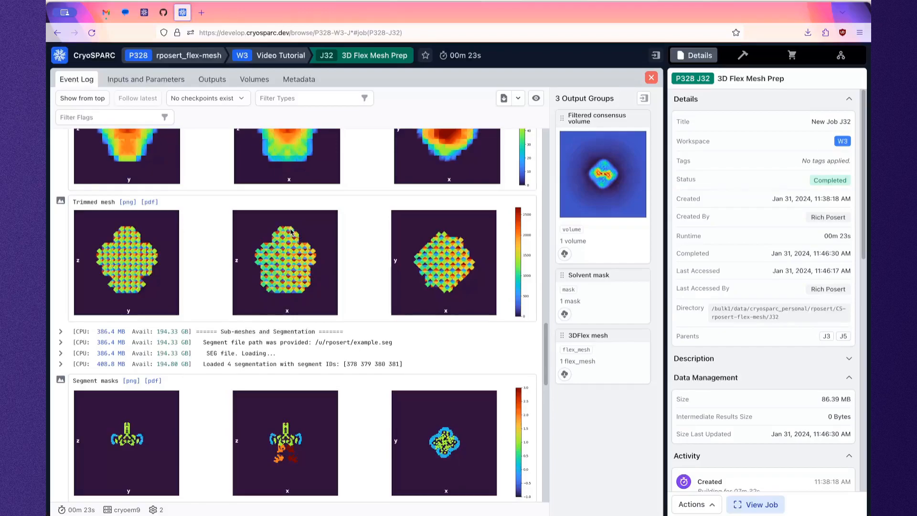
{"action": "scroll", "coordinate": [291, 232], "scroll_direction": "down", "scroll_amount": 4}
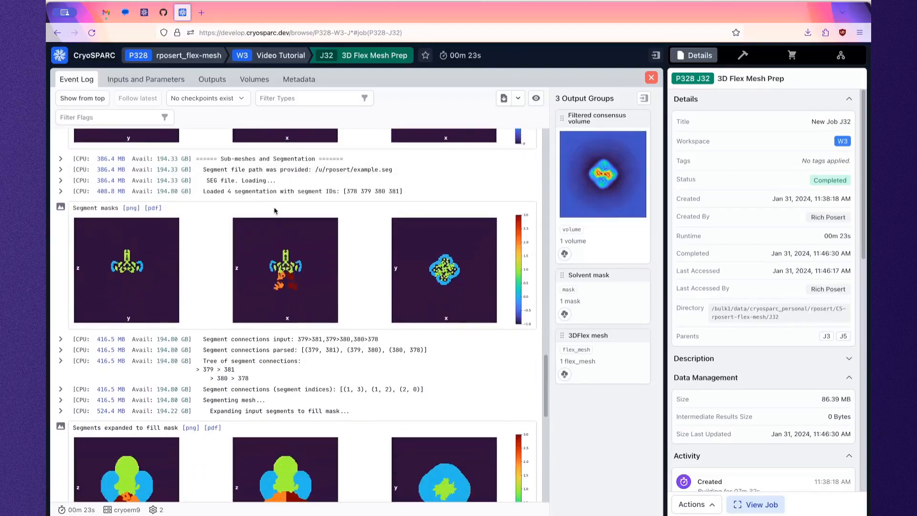
{"action": "left_click_drag", "start_coordinate": [221, 192], "coordinate": [401, 193]}
{"action": "left_click", "coordinate": [414, 194]}
{"action": "scroll", "coordinate": [296, 292], "scroll_direction": "down", "scroll_amount": 2}
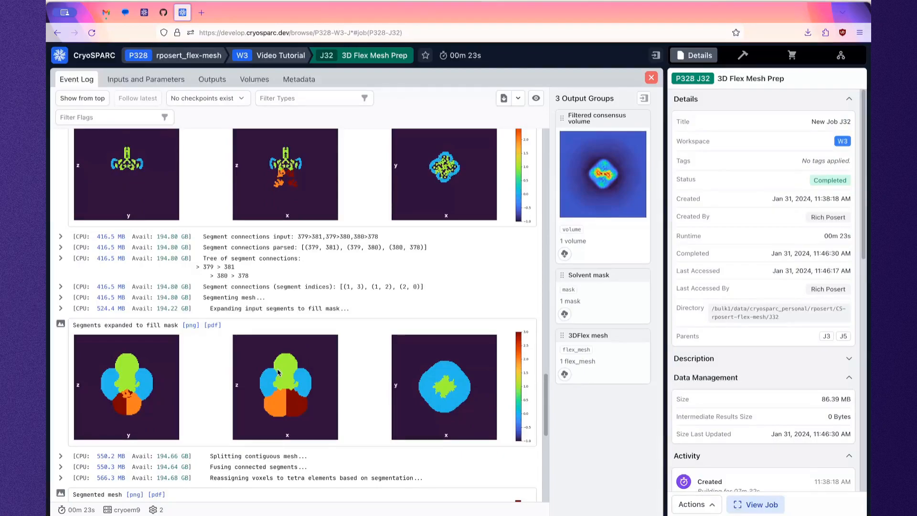
Compare the trimmed mesh and input segment masks with the plot of segments expanded to fill the mask.
{"action": "scroll", "coordinate": [278, 373], "scroll_direction": "up", "scroll_amount": 2}
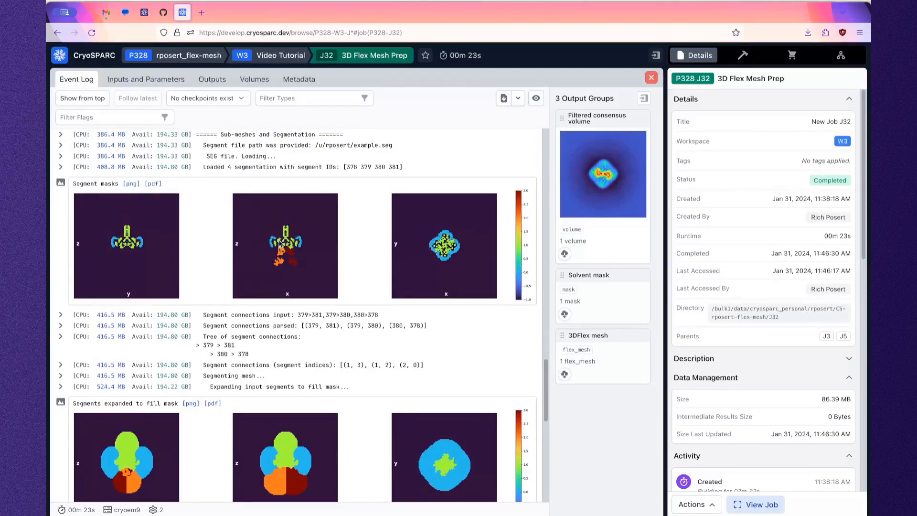
{"action": "scroll", "coordinate": [281, 244], "scroll_direction": "down", "scroll_amount": 1}
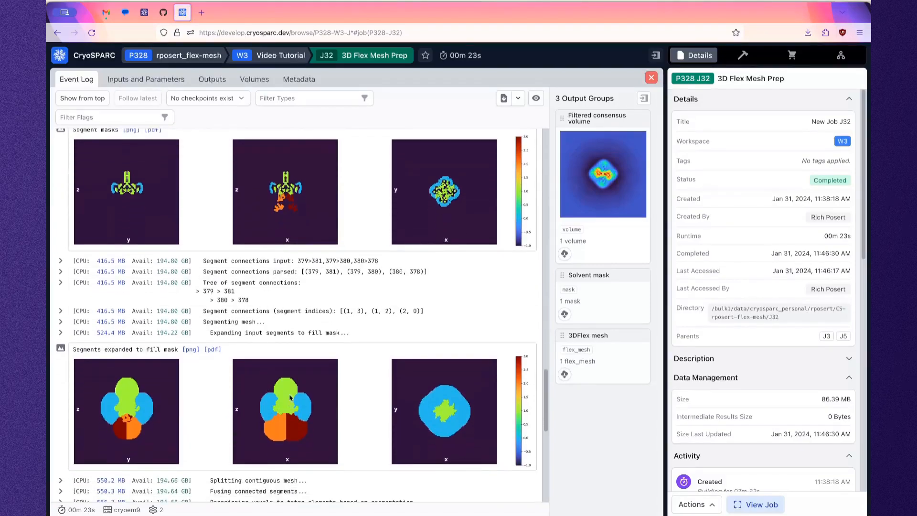
{"action": "scroll", "coordinate": [297, 394], "scroll_direction": "up", "scroll_amount": 4}
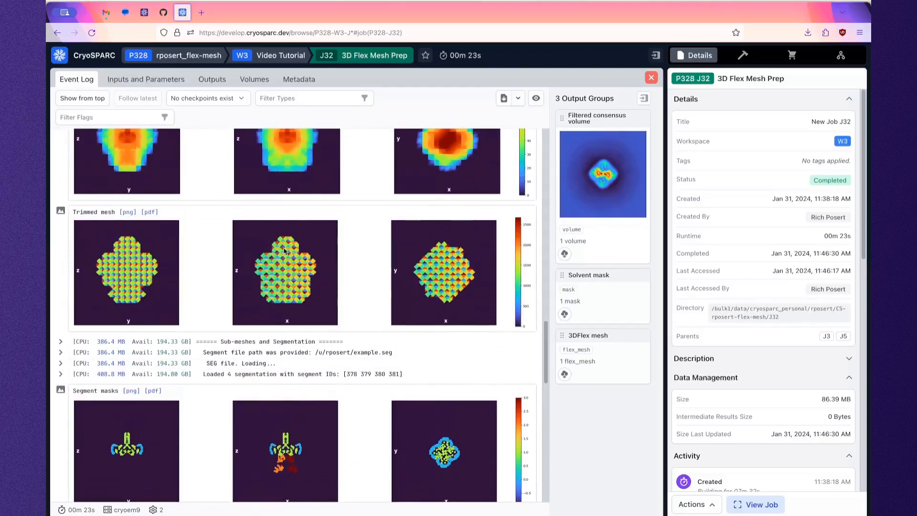
{"action": "scroll", "coordinate": [293, 248], "scroll_direction": "down", "scroll_amount": 5}
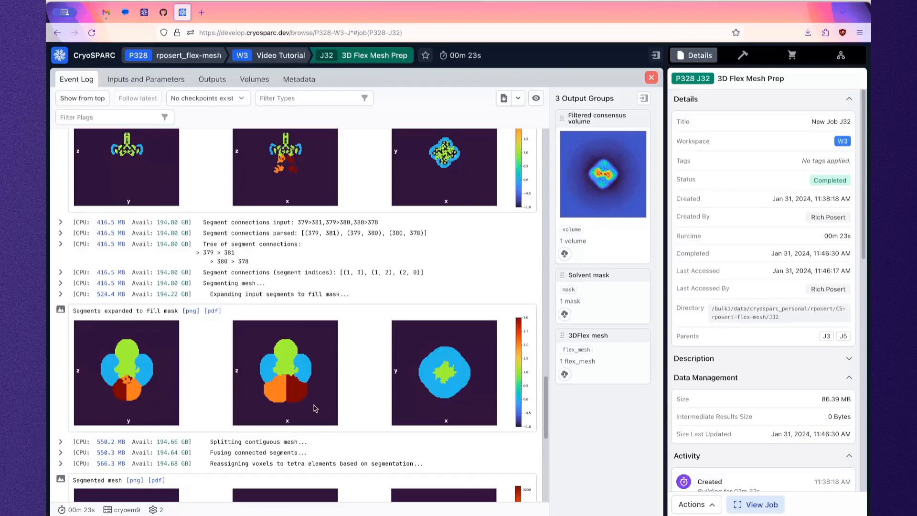
Examine the segmented mesh and the Rigidity Weights section with its tetra rigidity weights plots in the event log.
{"action": "scroll", "coordinate": [314, 409], "scroll_direction": "down", "scroll_amount": 3}
{"action": "scroll", "coordinate": [315, 408], "scroll_direction": "down", "scroll_amount": 1}
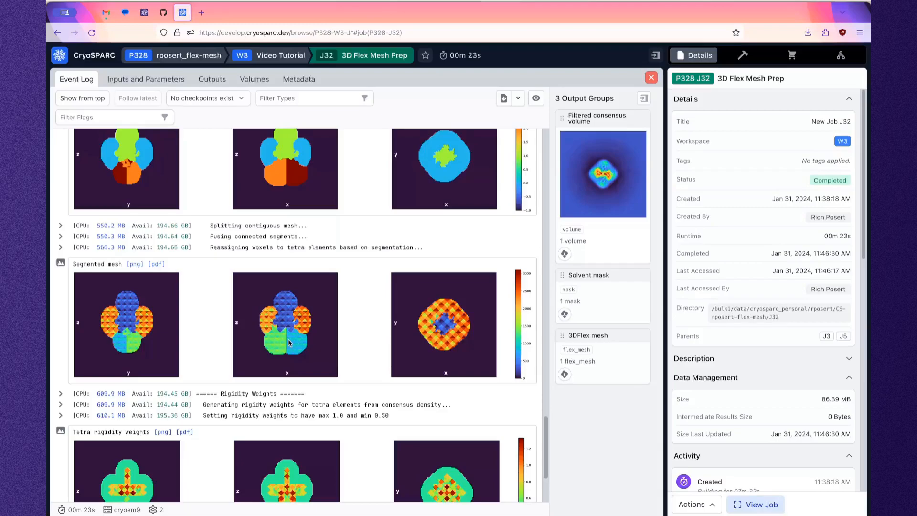
{"action": "scroll", "coordinate": [206, 339], "scroll_direction": "down", "scroll_amount": 3}
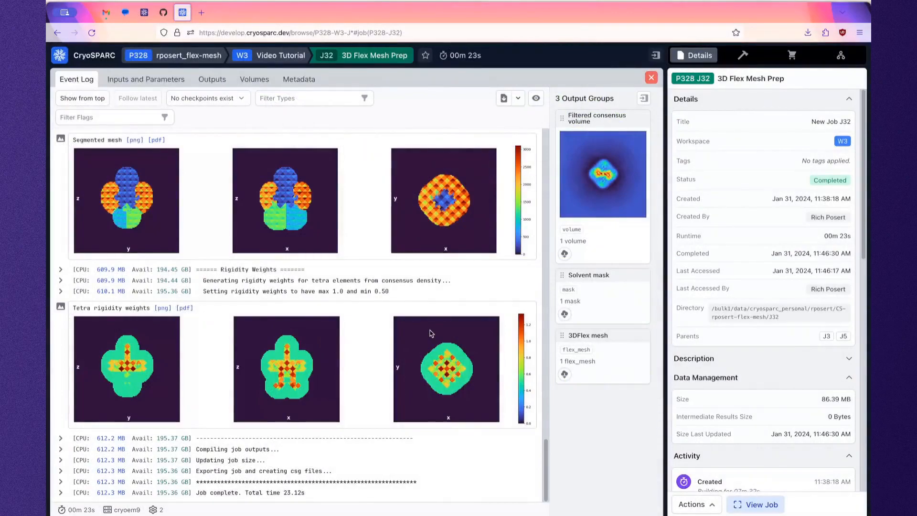
{"action": "mouse_move", "coordinate": [473, 514]}
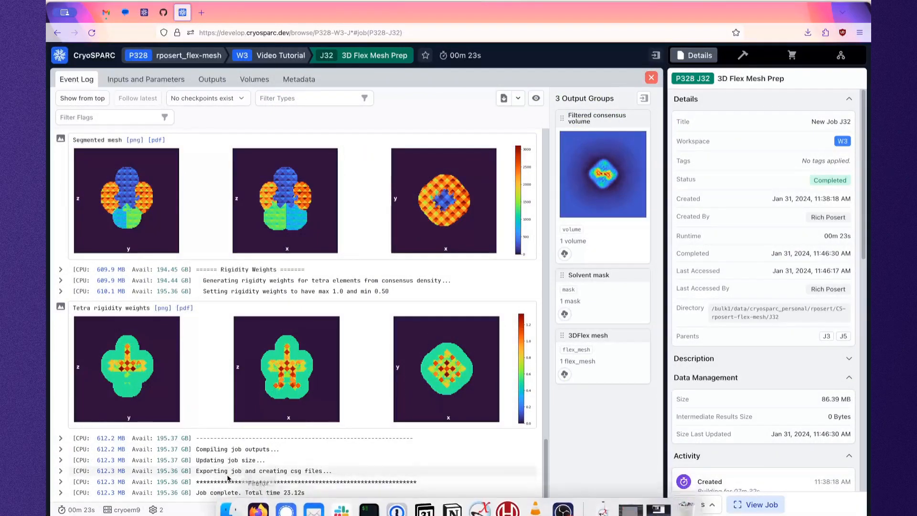
{"action": "scroll", "coordinate": [266, 203], "scroll_direction": "up", "scroll_amount": 2}
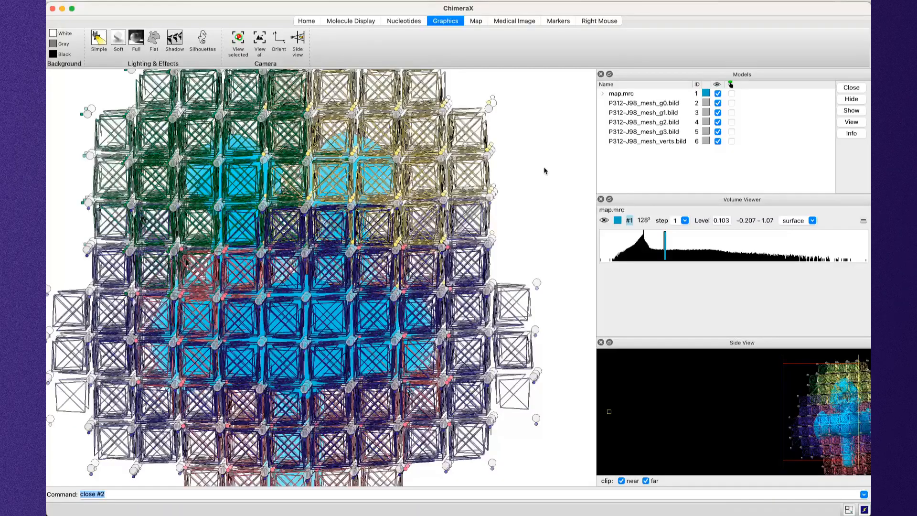
In ChimeraX, adjust the side view's clipping planes to isolate a thin slice of the mesh, and inspect its vertices and tetra cells.
{"action": "scroll", "coordinate": [375, 261], "scroll_direction": "up", "scroll_amount": 10}
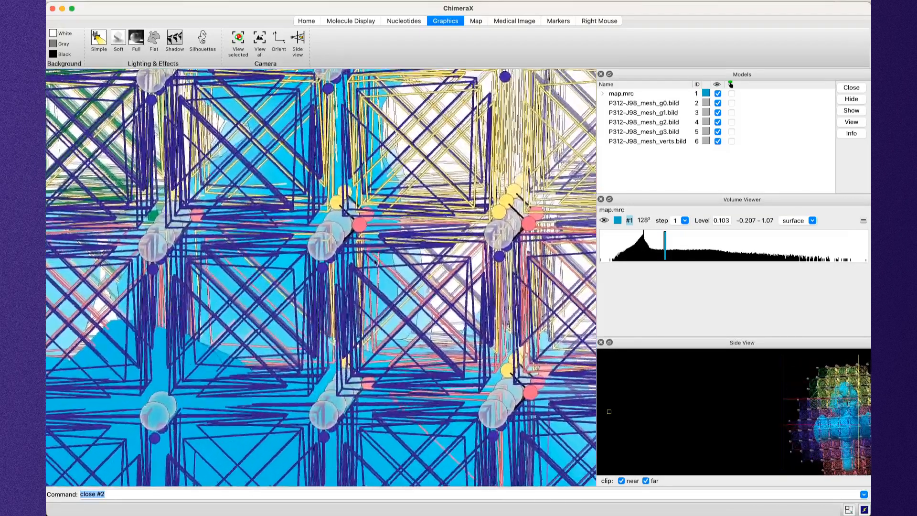
{"action": "left_click_drag", "start_coordinate": [375, 262], "coordinate": [396, 247]}
{"action": "left_click_drag", "start_coordinate": [859, 445], "coordinate": [826, 427]}
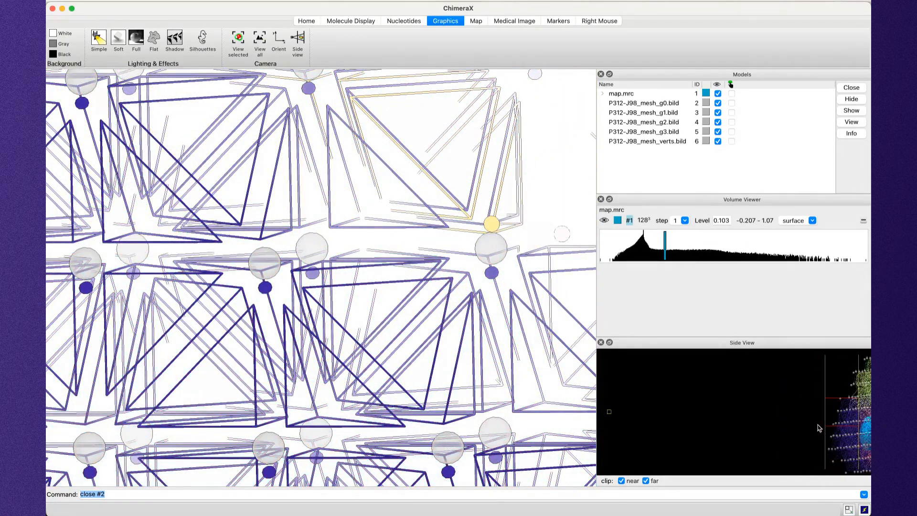
{"action": "middle_click_drag", "start_coordinate": [281, 256], "coordinate": [314, 234]}
{"action": "left_click_drag", "start_coordinate": [313, 234], "coordinate": [321, 242]}
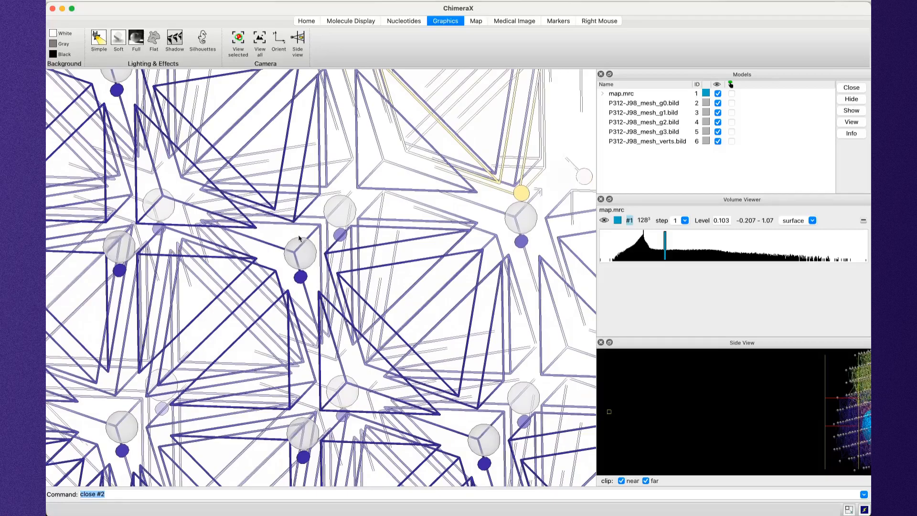
{"action": "mouse_move", "coordinate": [289, 261]}
{"action": "left_click_drag", "start_coordinate": [314, 276], "coordinate": [234, 101]}
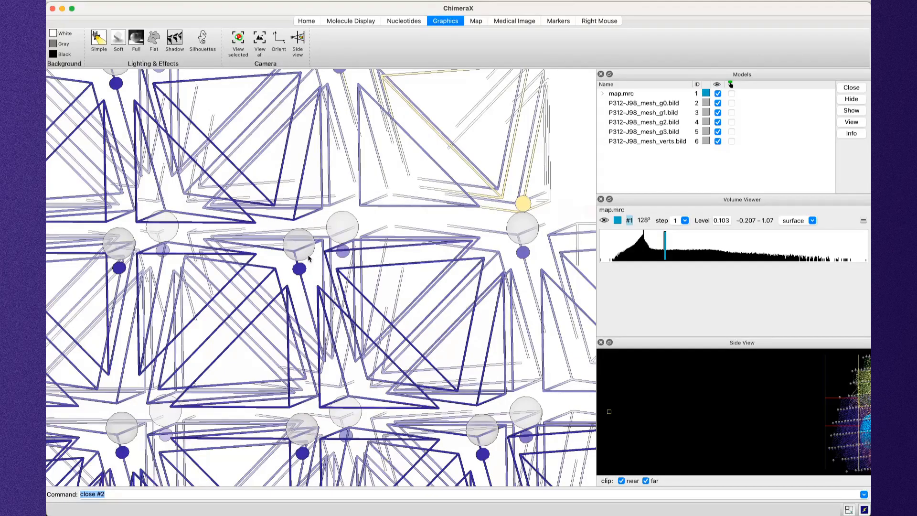
Inspect the clipped mesh slice from several angles, following the blue cells and their vertices toward the yellow segment's boundary.
{"action": "left_click_drag", "start_coordinate": [317, 228], "coordinate": [260, 240]}
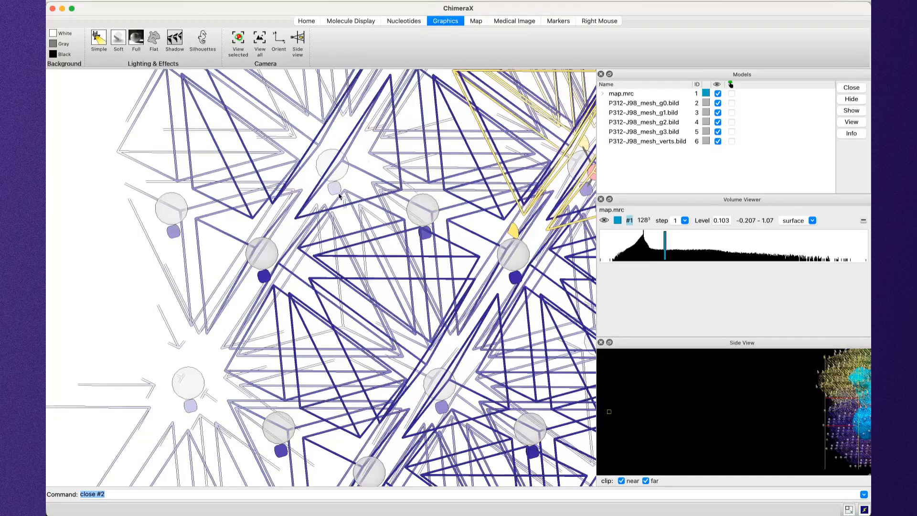
{"action": "mouse_move", "coordinate": [322, 226]}
{"action": "left_mouse_down"}
{"action": "mouse_move", "coordinate": [314, 225]}
{"action": "mouse_move", "coordinate": [317, 240]}
{"action": "left_mouse_up"}
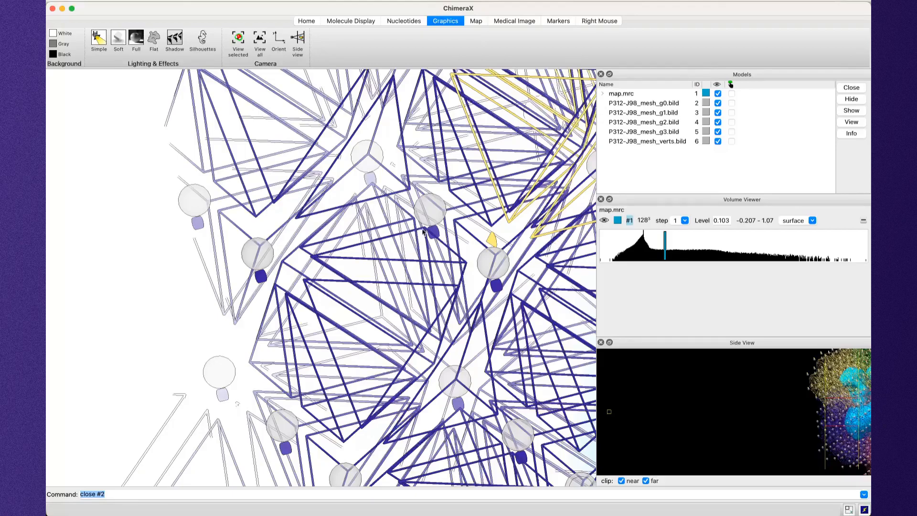
{"action": "middle_click_drag", "start_coordinate": [421, 227], "coordinate": [411, 236]}
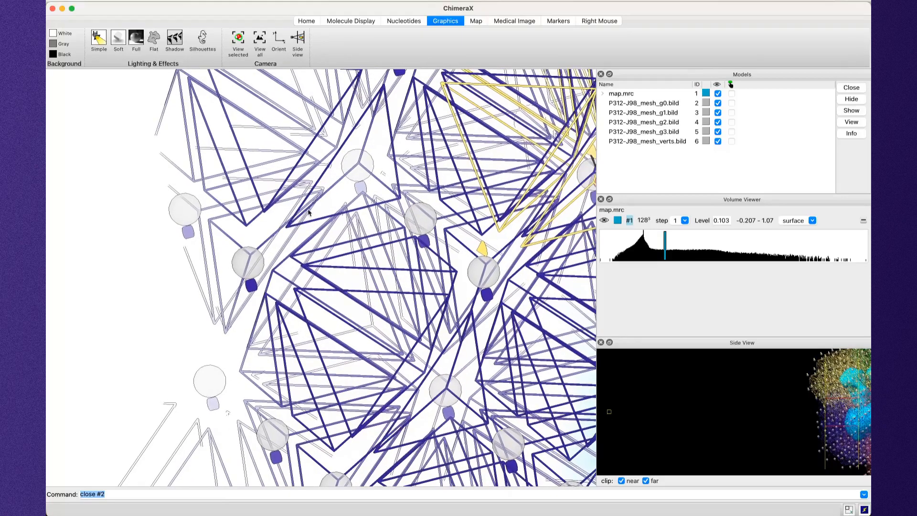
{"action": "left_click_drag", "start_coordinate": [362, 192], "coordinate": [257, 286]}
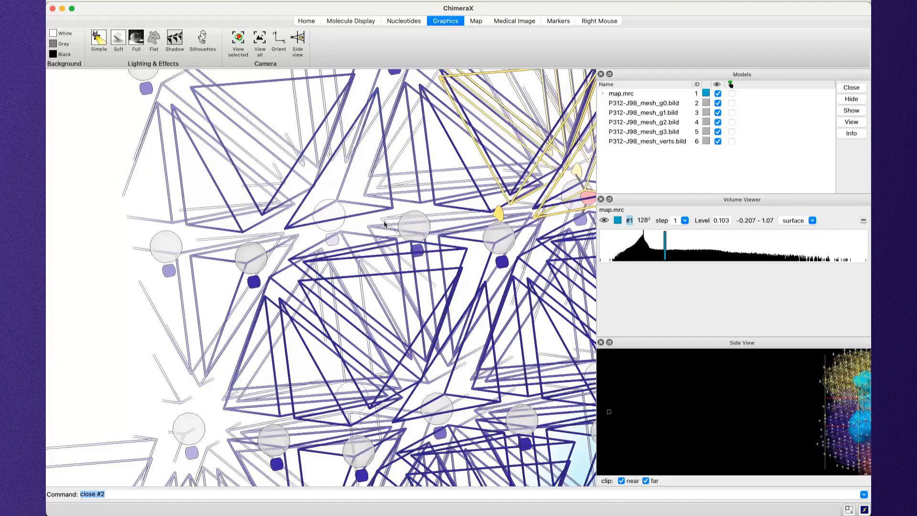
{"action": "right_click_drag", "start_coordinate": [384, 222], "coordinate": [281, 246]}
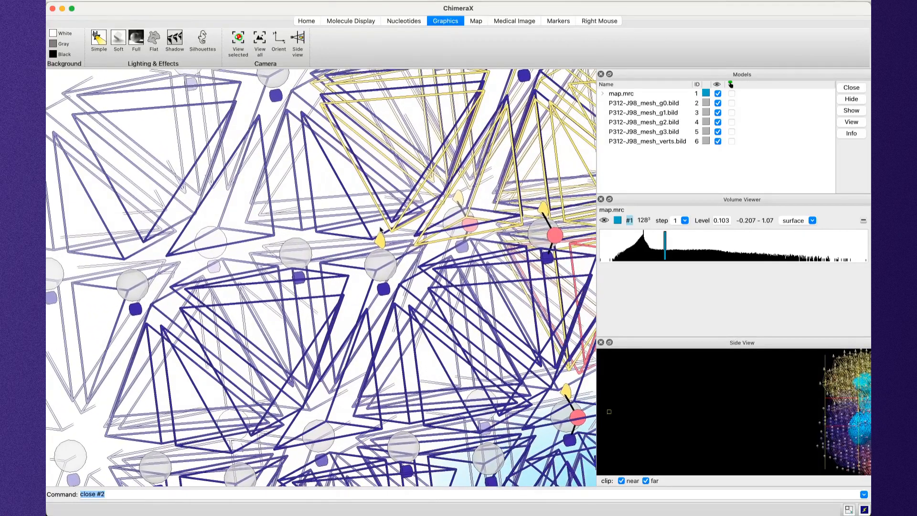
Switch to CryoSPARC to check the segmented mesh plot, and return to the mesh in ChimeraX.
{"action": "key", "text": "super+Tab"}
{"action": "key", "text": "super+Tab"}
{"action": "key", "text": "super+Tab"}
{"action": "key", "text": "Tab"}
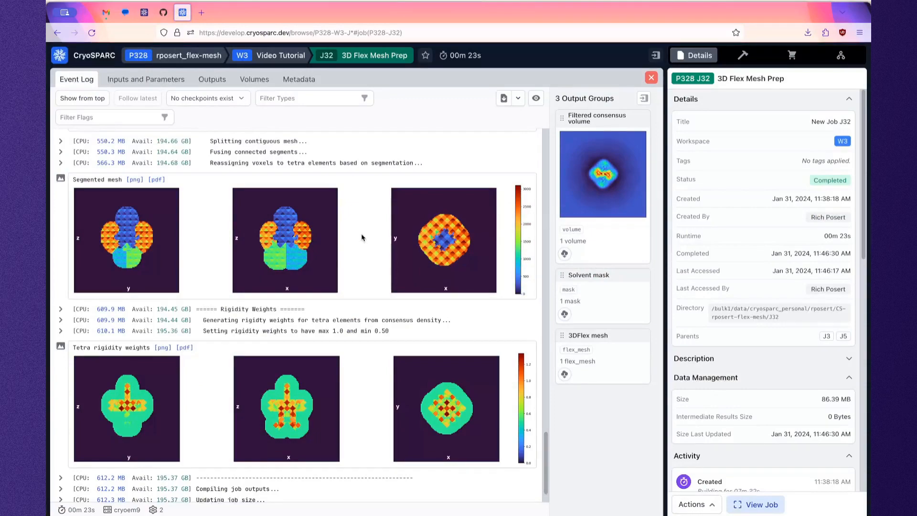
{"action": "key", "text": "super+Tab"}
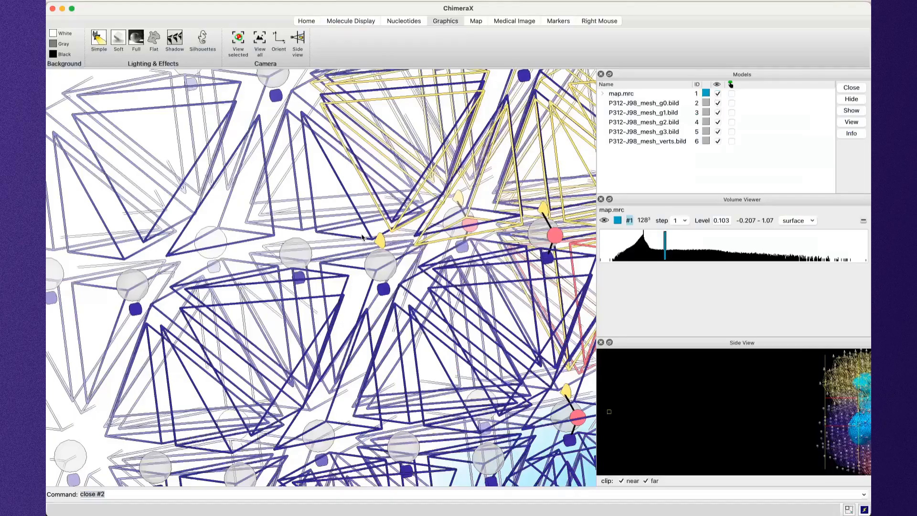
Inspect the vertices where the blue, yellow and pink mesh segments meet, including the connections between them.
{"action": "left_click_drag", "start_coordinate": [443, 210], "coordinate": [374, 233]}
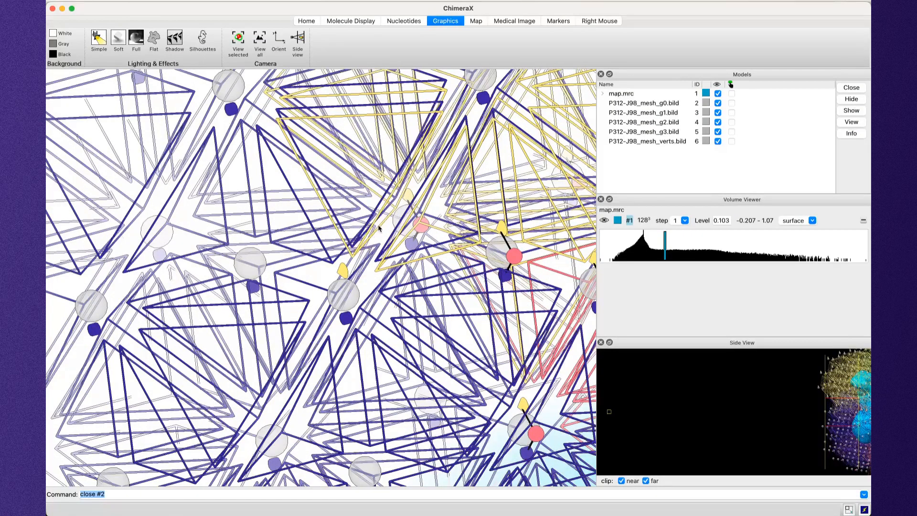
{"action": "left_click_drag", "start_coordinate": [390, 221], "coordinate": [354, 234]}
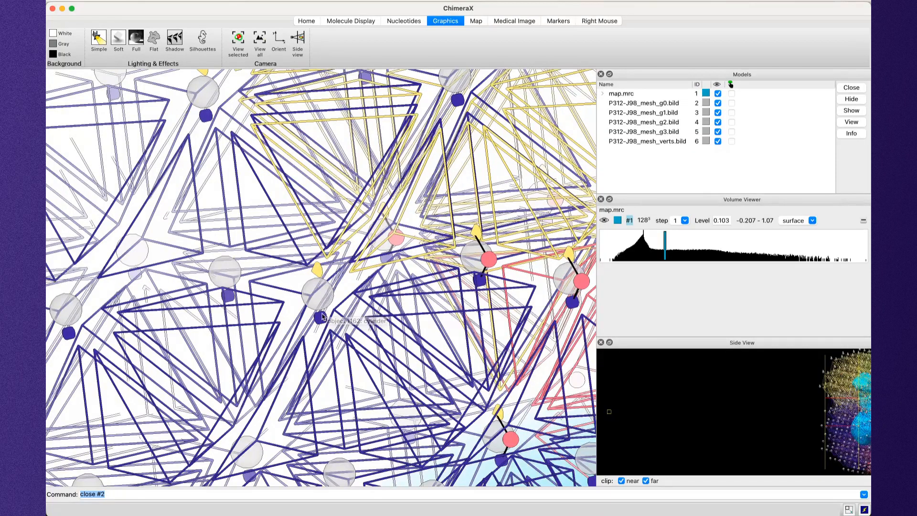
{"action": "left_click_drag", "start_coordinate": [334, 319], "coordinate": [337, 261]}
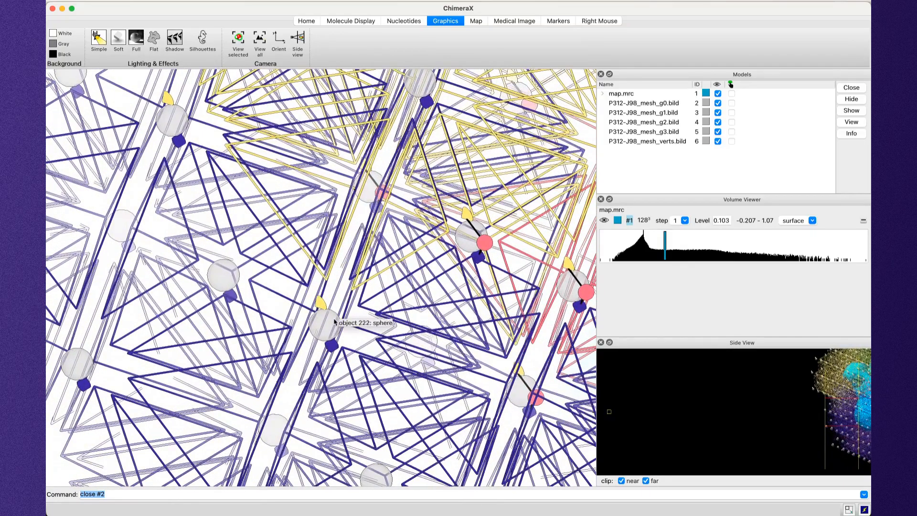
{"action": "left_click_drag", "start_coordinate": [331, 267], "coordinate": [337, 261]}
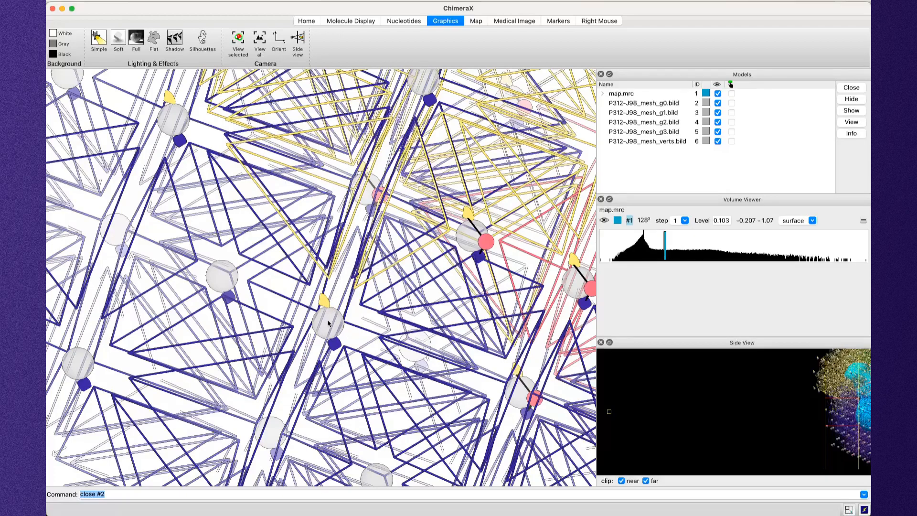
{"action": "left_click_drag", "start_coordinate": [331, 329], "coordinate": [356, 300]}
{"action": "left_click_drag", "start_coordinate": [272, 289], "coordinate": [258, 273]}
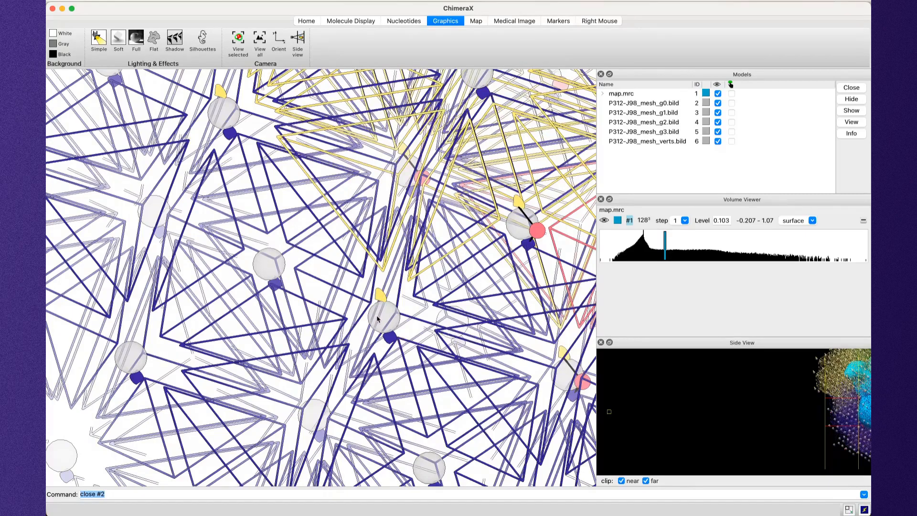
{"action": "mouse_move", "coordinate": [377, 319]}
Turn off near and far clipping and display the segmented mesh together with the map.
{"action": "scroll", "coordinate": [449, 270], "scroll_direction": "down", "scroll_amount": 5}
{"action": "scroll", "coordinate": [449, 270], "scroll_direction": "down", "scroll_amount": 3}
{"action": "left_click_drag", "start_coordinate": [448, 270], "coordinate": [455, 246]}
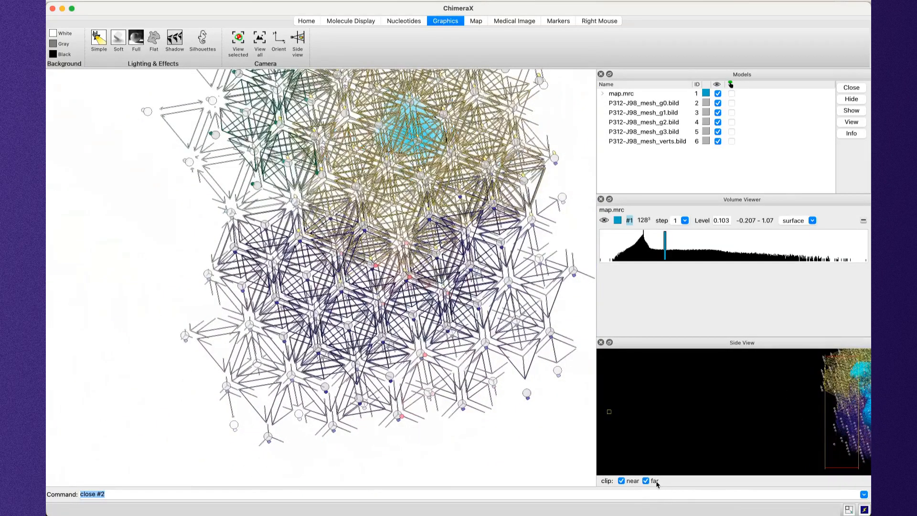
{"action": "left_click", "coordinate": [646, 480]}
{"action": "left_click", "coordinate": [621, 481]}
{"action": "left_click_drag", "start_coordinate": [468, 349], "coordinate": [418, 232]}
{"action": "scroll", "coordinate": [440, 290], "scroll_direction": "down", "scroll_amount": 2}
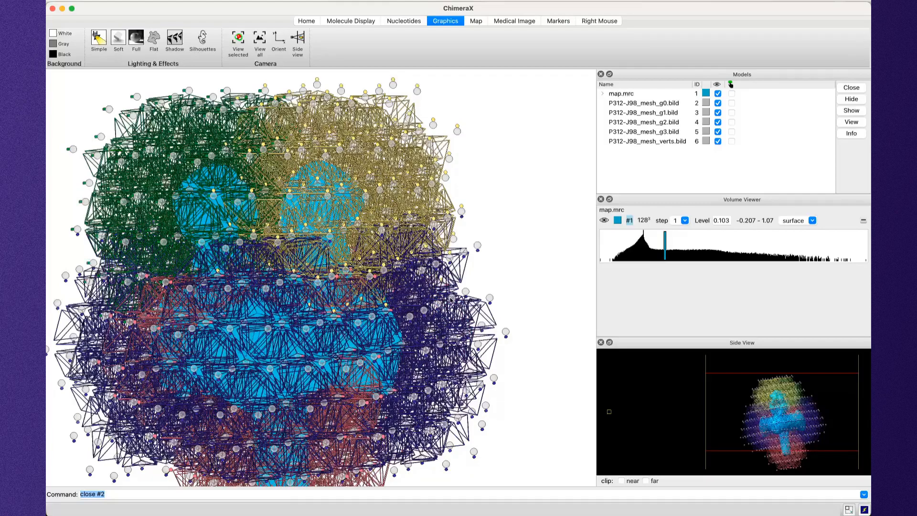
Hide P312-J98_mesh_g1.bild and bring the boundary between the yellow and pink mesh segments into close view.
{"action": "scroll", "coordinate": [373, 329], "scroll_direction": "up", "scroll_amount": 3}
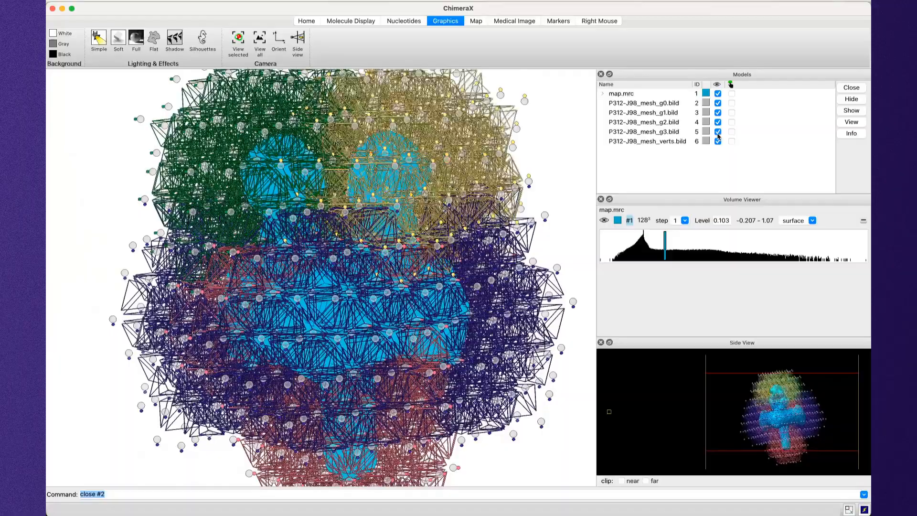
{"action": "left_click", "coordinate": [718, 113]}
{"action": "middle_click_drag", "start_coordinate": [494, 247], "coordinate": [459, 191]}
{"action": "scroll", "coordinate": [433, 284], "scroll_direction": "up", "scroll_amount": 3}
{"action": "middle_click_drag", "start_coordinate": [414, 224], "coordinate": [375, 274]}
{"action": "mouse_move", "coordinate": [375, 274]}
{"action": "left_mouse_down"}
{"action": "mouse_move", "coordinate": [415, 270]}
{"action": "mouse_move", "coordinate": [385, 262]}
{"action": "left_mouse_up"}
{"action": "middle_click_drag", "start_coordinate": [396, 210], "coordinate": [342, 273]}
{"action": "scroll", "coordinate": [342, 273], "scroll_direction": "up", "scroll_amount": 5}
{"action": "left_click_drag", "start_coordinate": [342, 274], "coordinate": [292, 212]}
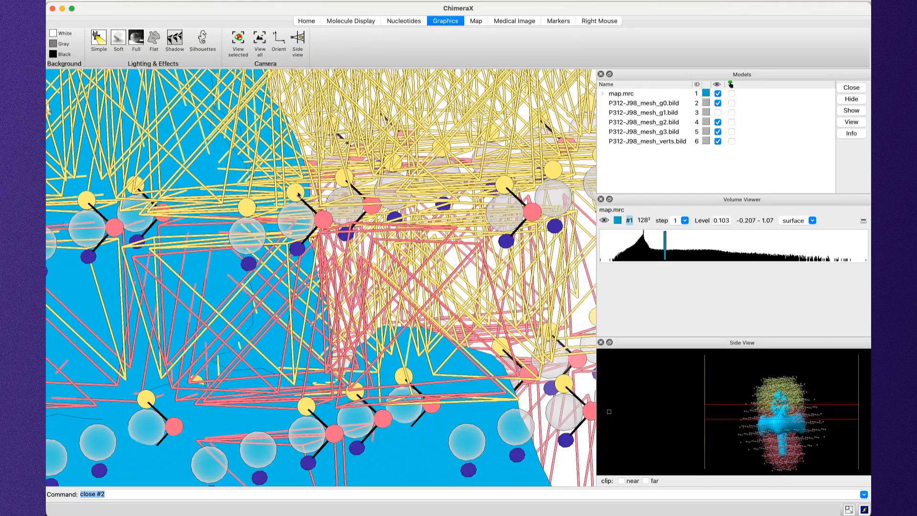
{"action": "right_click_drag", "start_coordinate": [356, 373], "coordinate": [345, 318]}
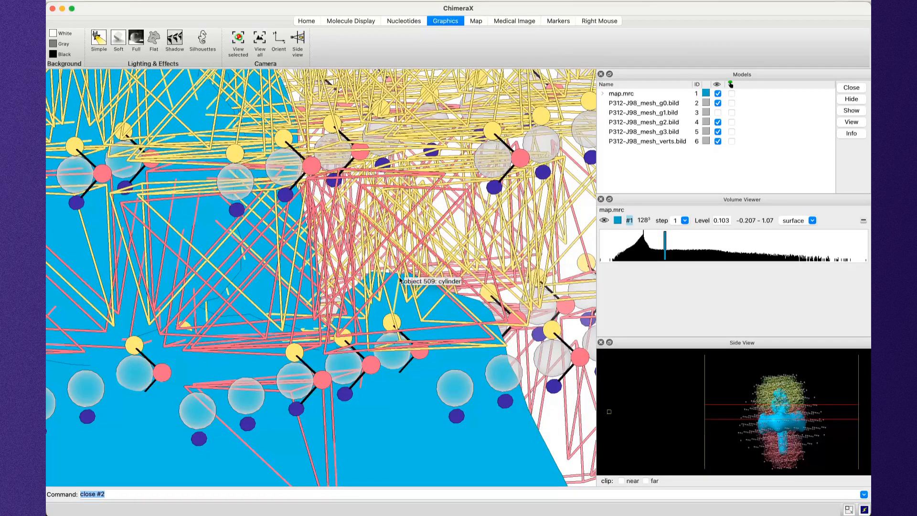
Raise the map.mrc contour level to 0.391 and look over the cells along the yellow-pink boundary.
{"action": "left_click_drag", "start_coordinate": [665, 246], "coordinate": [725, 246]}
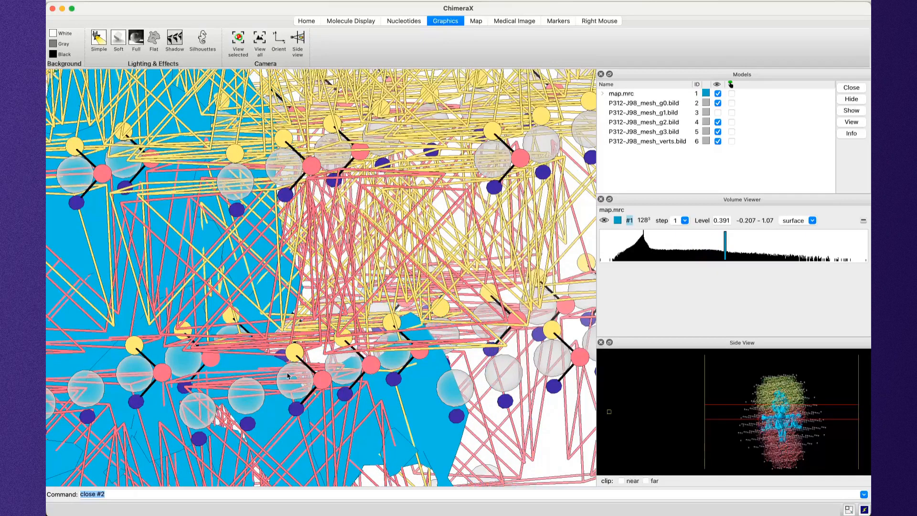
{"action": "right_click_drag", "start_coordinate": [299, 384], "coordinate": [399, 187]}
{"action": "right_click_drag", "start_coordinate": [431, 395], "coordinate": [370, 183]}
{"action": "right_click_drag", "start_coordinate": [493, 138], "coordinate": [466, 366]}
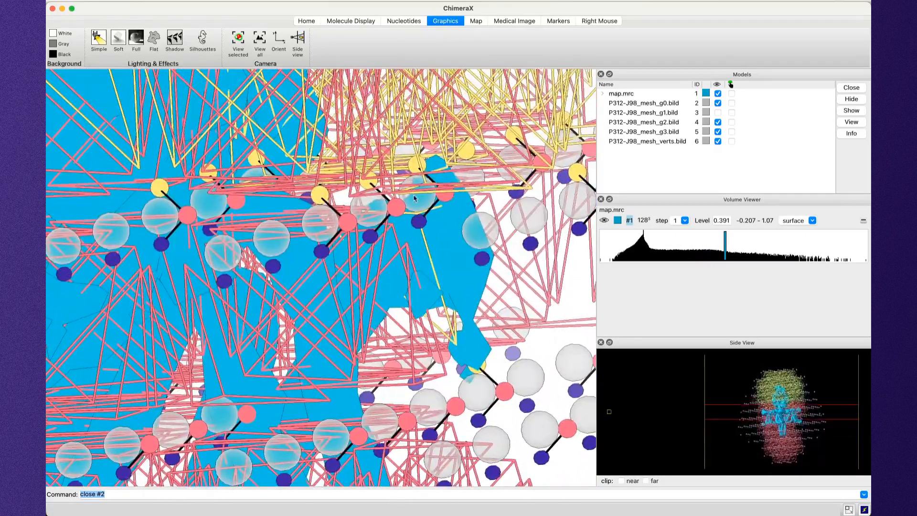
{"action": "right_click_drag", "start_coordinate": [427, 76], "coordinate": [386, 258]}
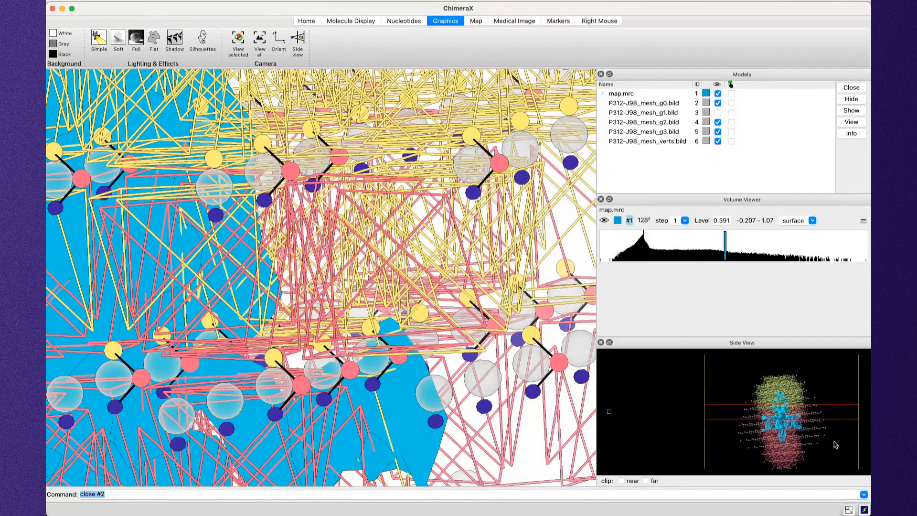
Clip the scene to a slab at the yellow-pink boundary and examine the vertices that join the two segments.
{"action": "left_click_drag", "start_coordinate": [860, 426], "coordinate": [812, 435]}
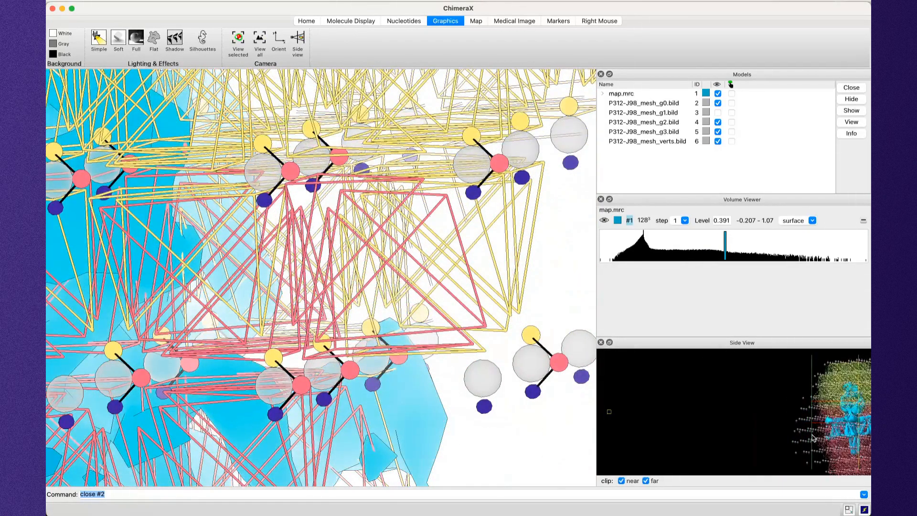
{"action": "left_click_drag", "start_coordinate": [337, 198], "coordinate": [404, 237]}
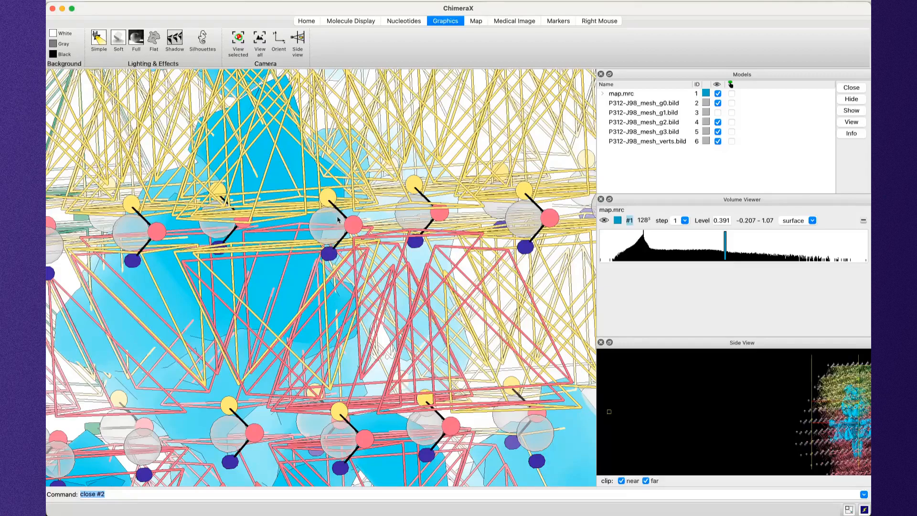
{"action": "mouse_move", "coordinate": [334, 229]}
{"action": "left_click_drag", "start_coordinate": [354, 231], "coordinate": [320, 238]}
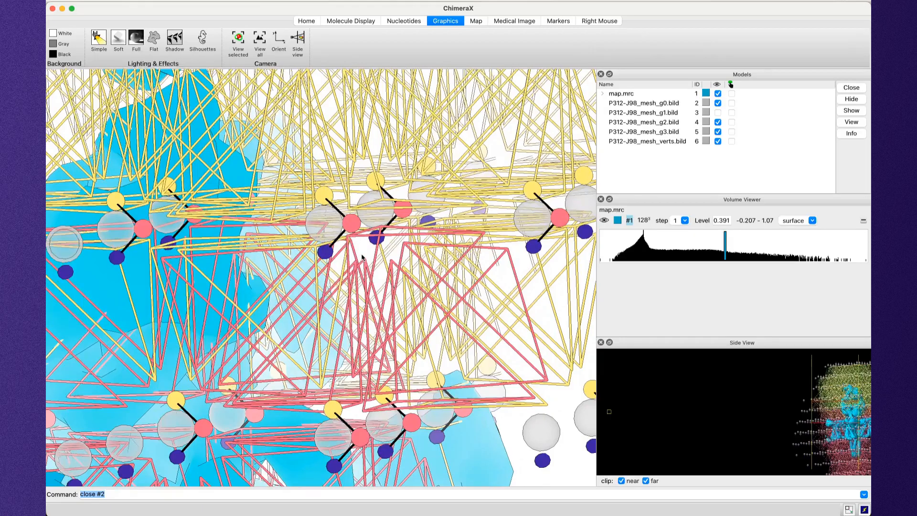
{"action": "left_click_drag", "start_coordinate": [362, 256], "coordinate": [358, 239]}
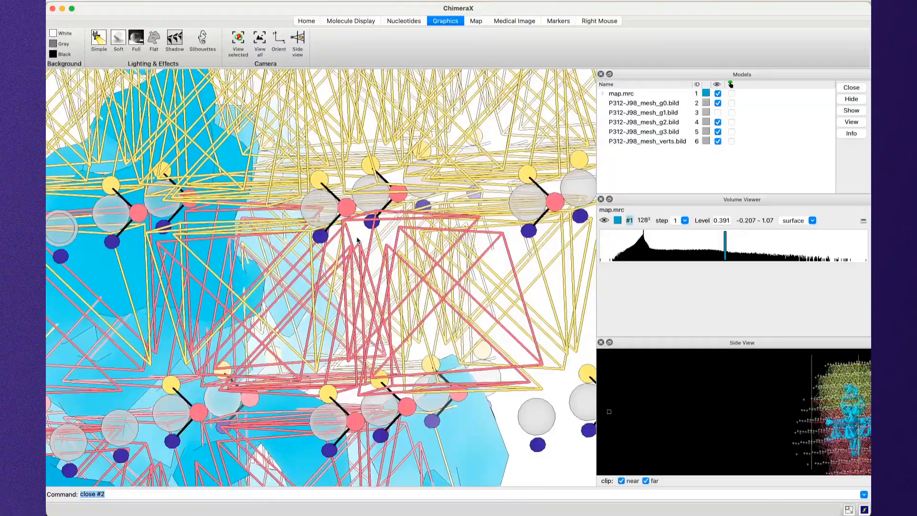
Inspect the joined yellow and pink vertices from several angles, narrowing the clipping slab around them.
{"action": "left_click_drag", "start_coordinate": [307, 253], "coordinate": [262, 203]}
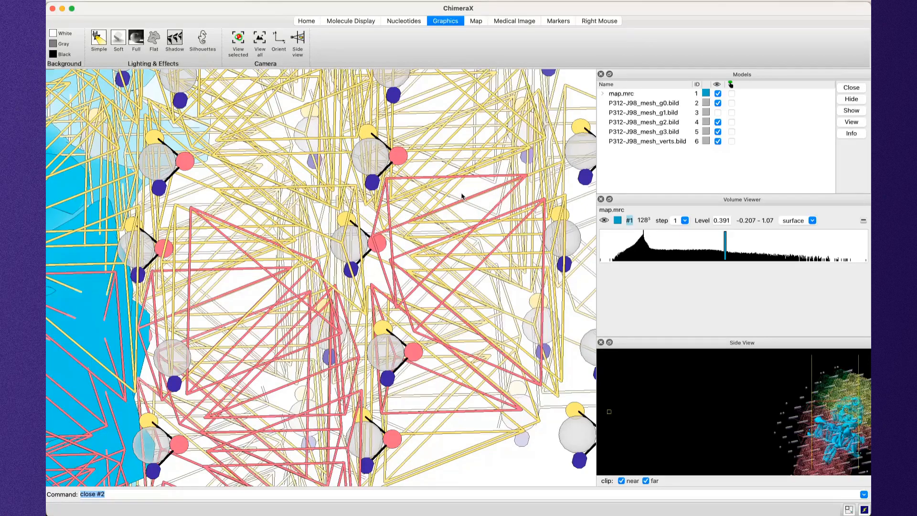
{"action": "left_click_drag", "start_coordinate": [462, 196], "coordinate": [398, 221]}
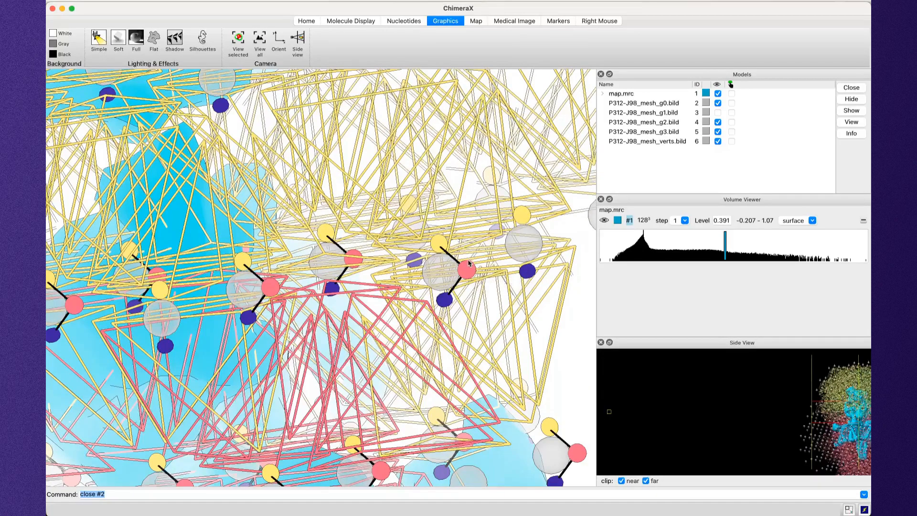
{"action": "middle_click_drag", "start_coordinate": [417, 291], "coordinate": [439, 266]}
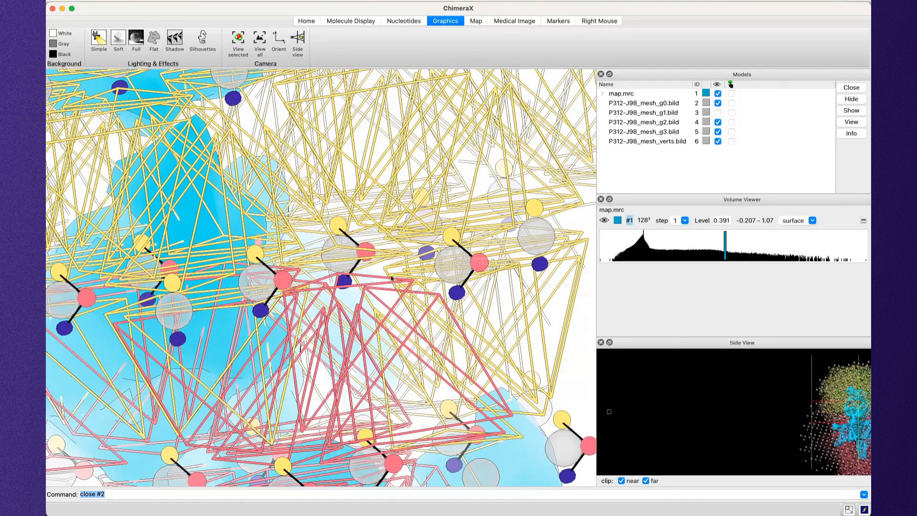
{"action": "left_click_drag", "start_coordinate": [375, 286], "coordinate": [377, 241]}
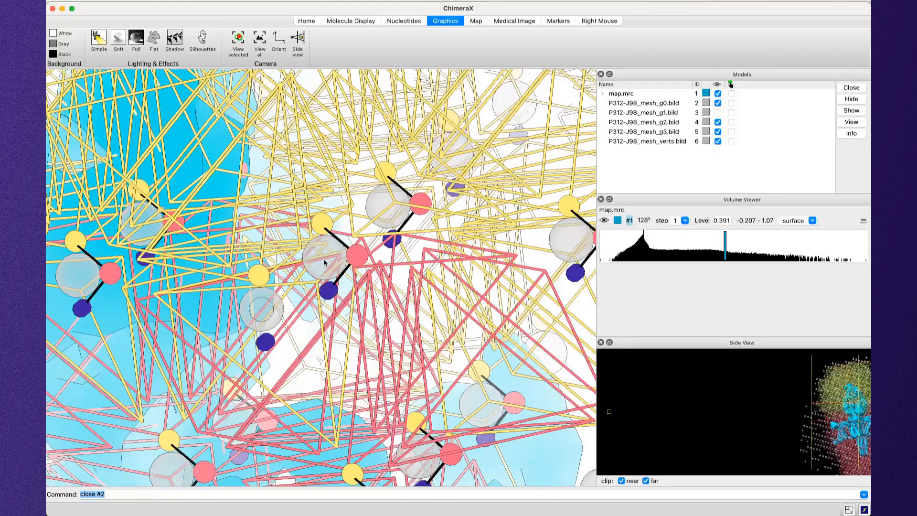
{"action": "mouse_move", "coordinate": [324, 263]}
{"action": "left_click_drag", "start_coordinate": [332, 263], "coordinate": [337, 222]}
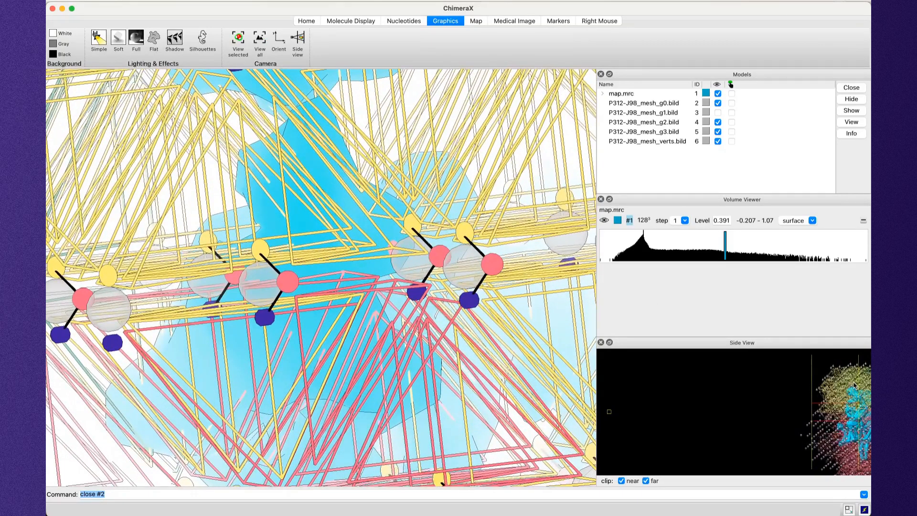
{"action": "left_click_drag", "start_coordinate": [856, 386], "coordinate": [837, 386]}
{"action": "left_click_drag", "start_coordinate": [460, 276], "coordinate": [398, 278]}
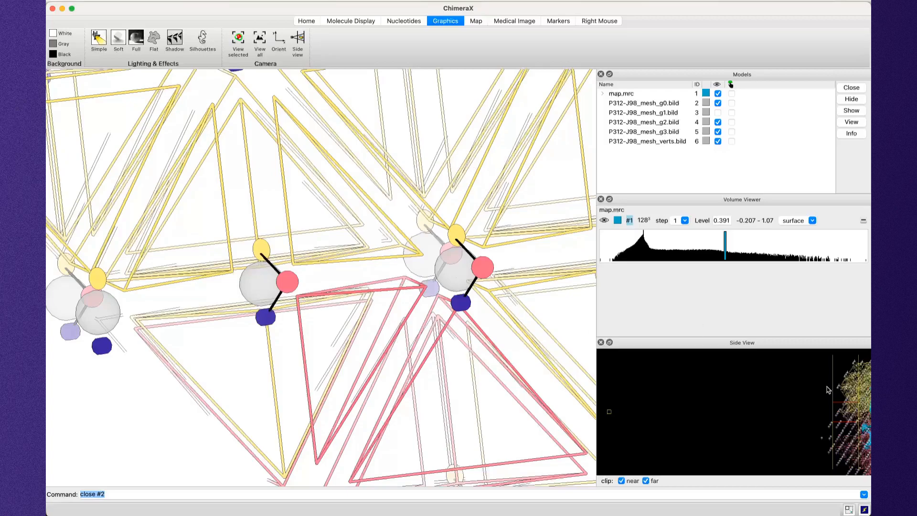
Turn off near and far clipping to show the full depth of the mesh and map again.
{"action": "left_click_drag", "start_coordinate": [832, 390], "coordinate": [797, 395]}
{"action": "scroll", "coordinate": [455, 333], "scroll_direction": "down", "scroll_amount": 5}
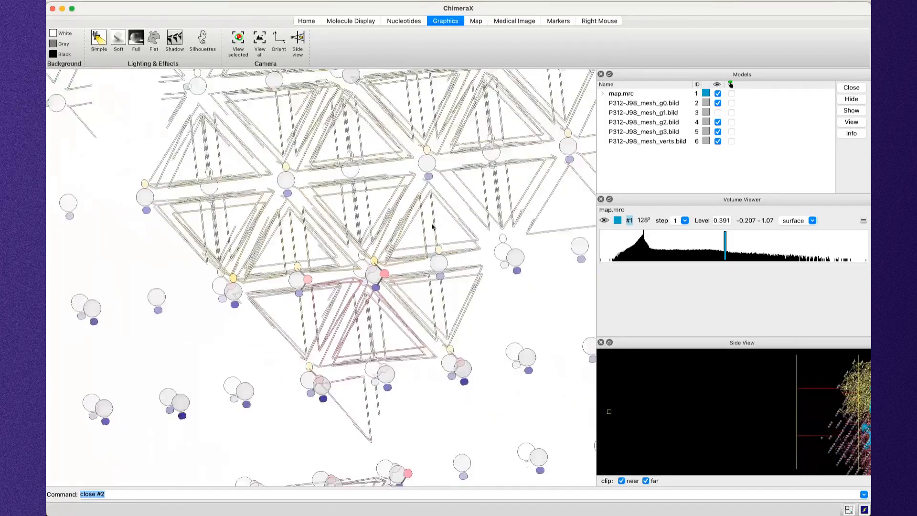
{"action": "left_click", "coordinate": [646, 481]}
{"action": "left_click", "coordinate": [621, 480]}
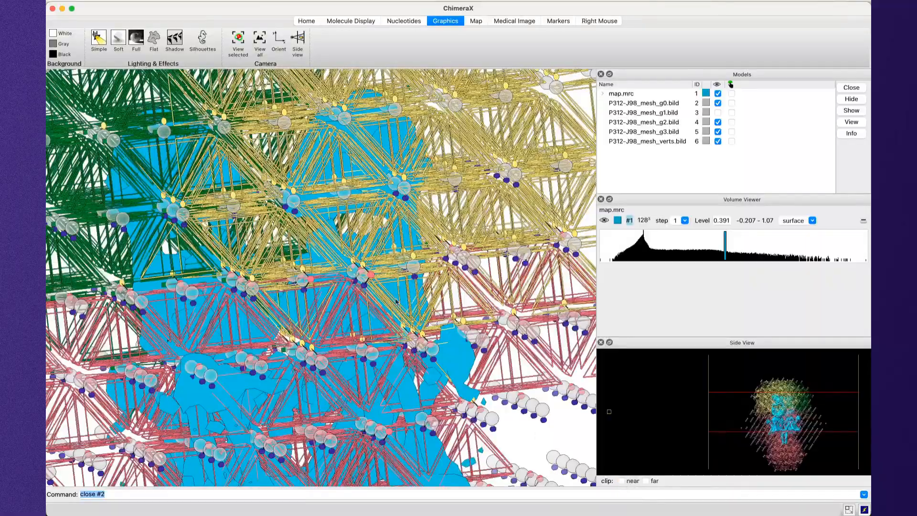
Inspect the cells along the green-yellow boundary and where both segments meet the pink segment.
{"action": "mouse_move", "coordinate": [327, 234]}
{"action": "left_mouse_down"}
{"action": "mouse_move", "coordinate": [287, 236]}
{"action": "mouse_move", "coordinate": [332, 229]}
{"action": "left_mouse_up"}
{"action": "scroll", "coordinate": [381, 209], "scroll_direction": "up", "scroll_amount": 10}
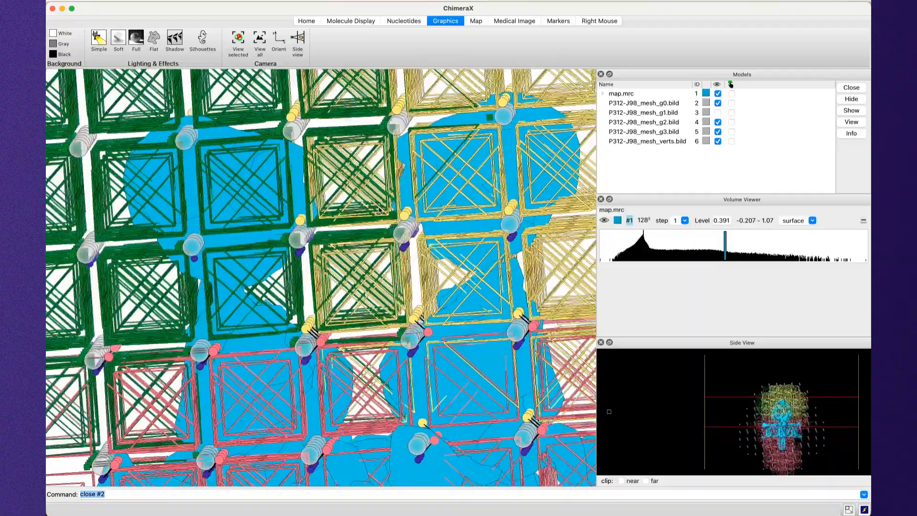
{"action": "mouse_move", "coordinate": [379, 208]}
{"action": "left_mouse_down"}
{"action": "mouse_move", "coordinate": [394, 208]}
{"action": "mouse_move", "coordinate": [385, 224]}
{"action": "mouse_move", "coordinate": [396, 206]}
{"action": "mouse_move", "coordinate": [387, 209]}
{"action": "left_mouse_up"}
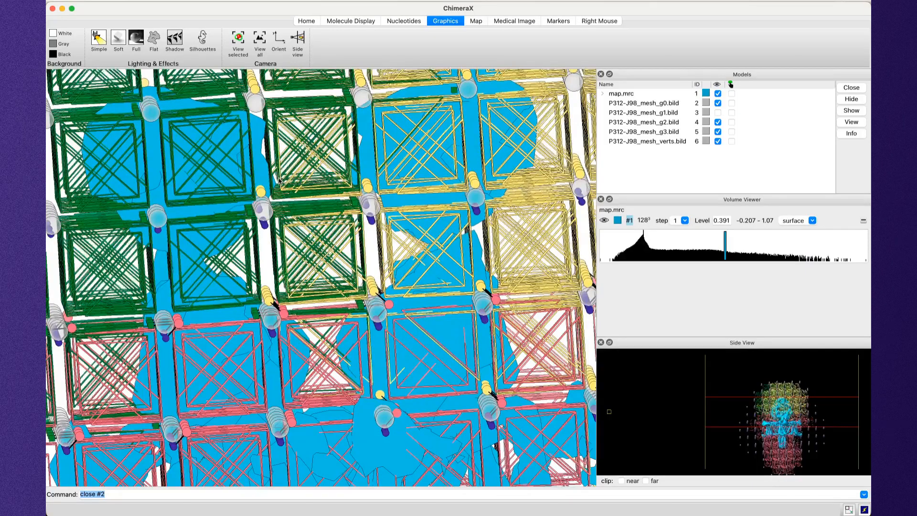
{"action": "left_click_drag", "start_coordinate": [271, 137], "coordinate": [267, 135]}
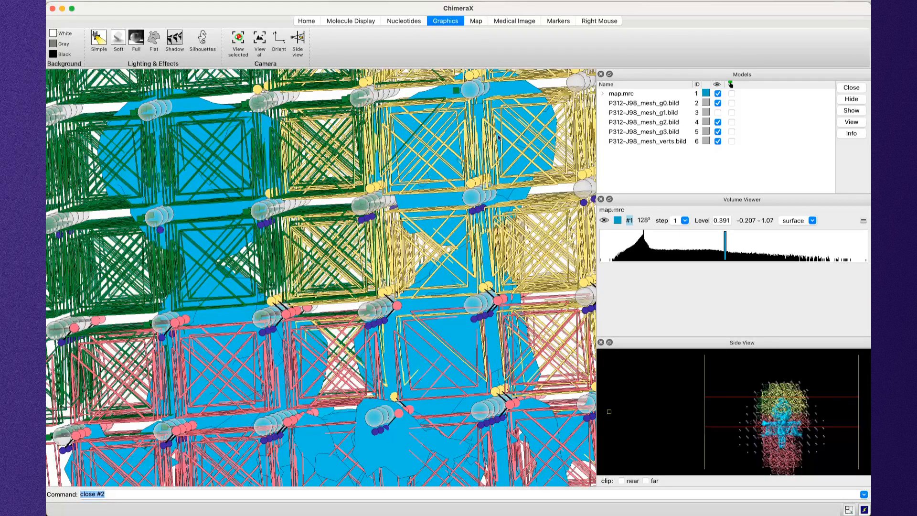
{"action": "mouse_move", "coordinate": [488, 140]}
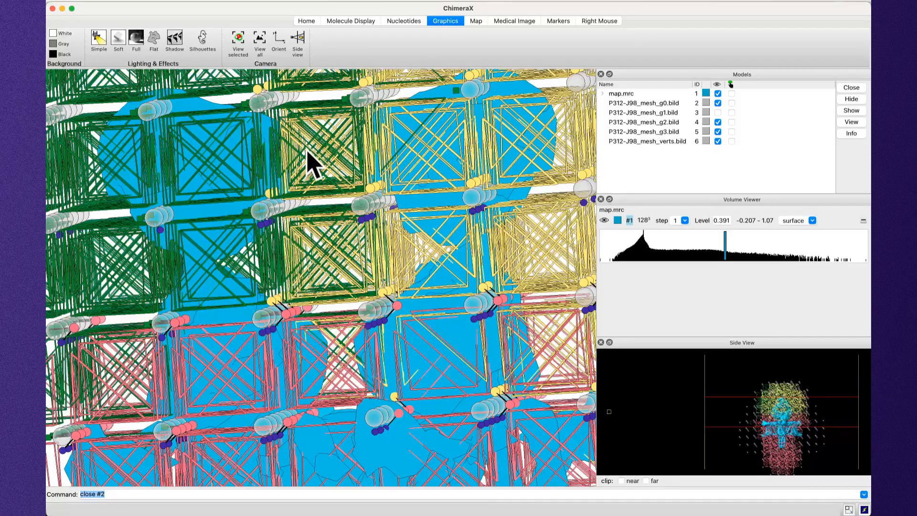
{"action": "left_click_drag", "start_coordinate": [318, 167], "coordinate": [368, 289]}
{"action": "left_click_drag", "start_coordinate": [337, 244], "coordinate": [390, 218]}
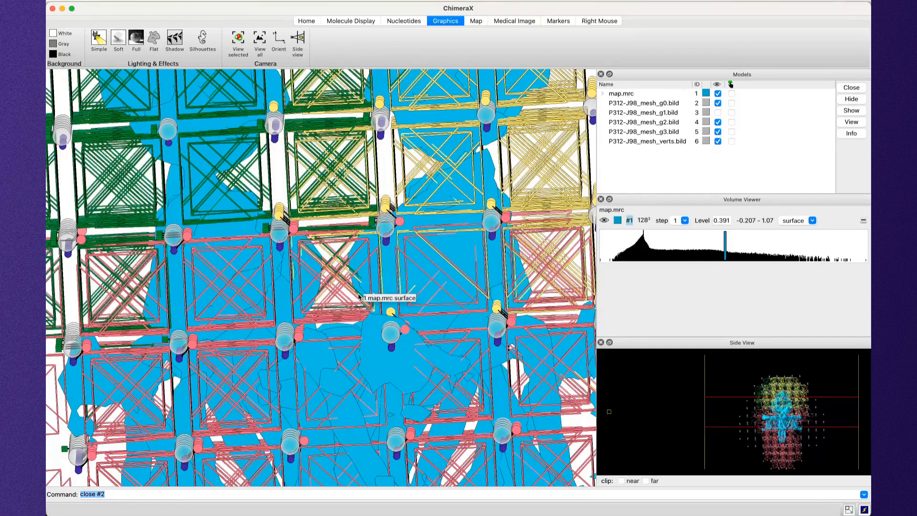
Clip the scene front and back to a slab around the junction of the green, yellow and pink segments.
{"action": "scroll", "coordinate": [402, 283], "scroll_direction": "up", "scroll_amount": 10}
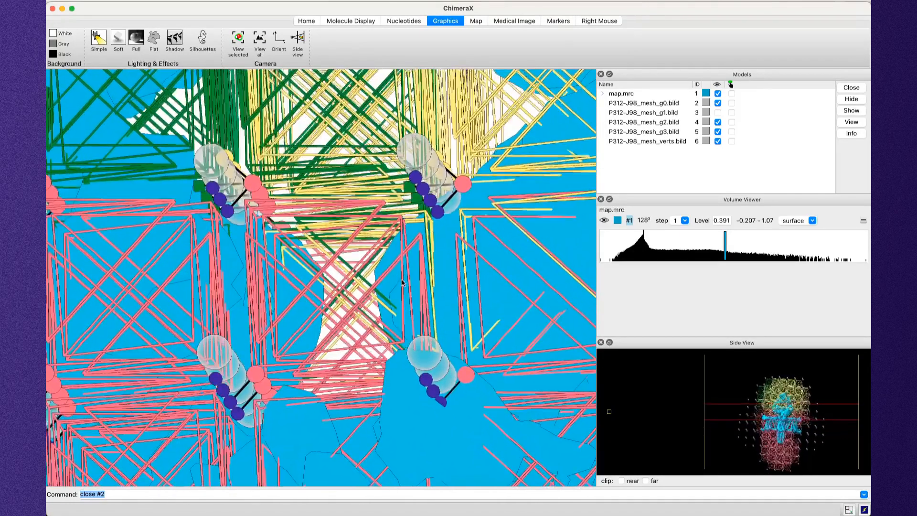
{"action": "left_click_drag", "start_coordinate": [402, 283], "coordinate": [342, 199]}
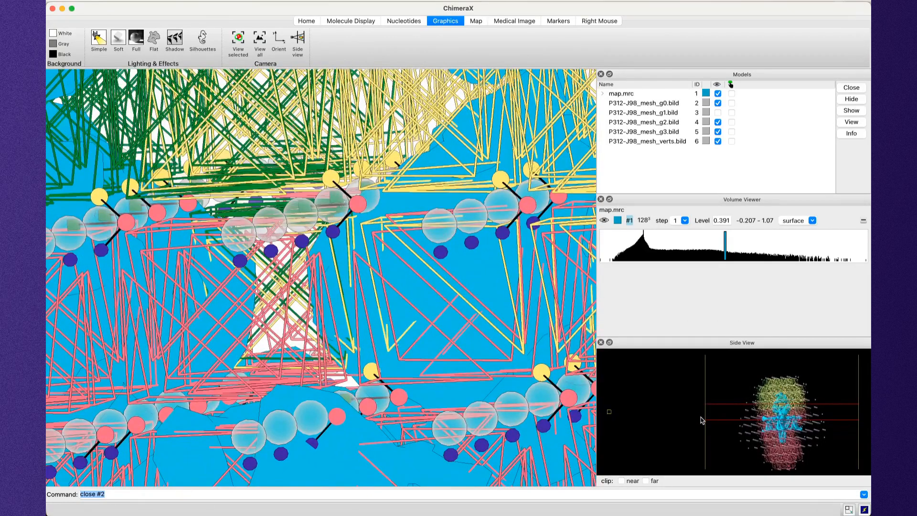
{"action": "left_click_drag", "start_coordinate": [704, 422], "coordinate": [767, 425]}
{"action": "left_click_drag", "start_coordinate": [858, 423], "coordinate": [790, 430]}
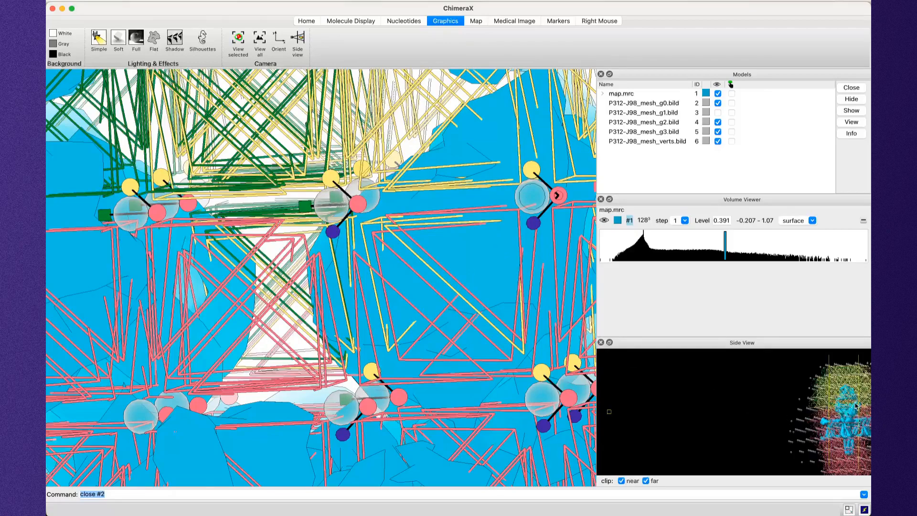
Narrow the clipping slab to the vertex carrying green, yellow, pink and blue markers and examine its connections.
{"action": "left_click_drag", "start_coordinate": [857, 406], "coordinate": [838, 413]}
{"action": "left_click_drag", "start_coordinate": [312, 230], "coordinate": [310, 217]}
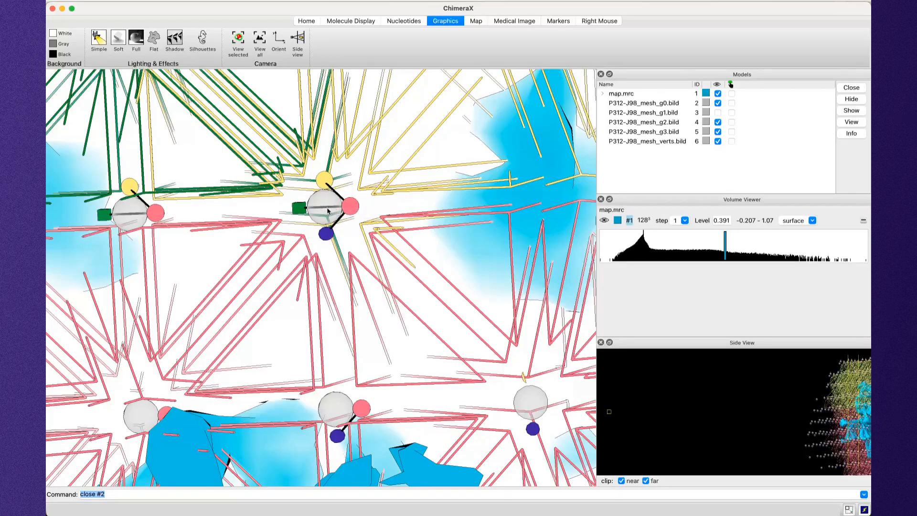
{"action": "mouse_move", "coordinate": [328, 211]}
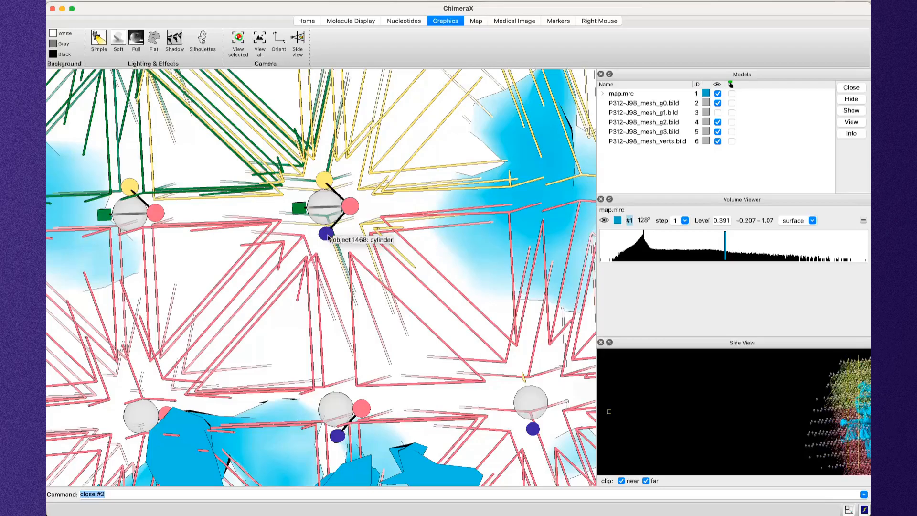
{"action": "left_click_drag", "start_coordinate": [328, 236], "coordinate": [329, 240]}
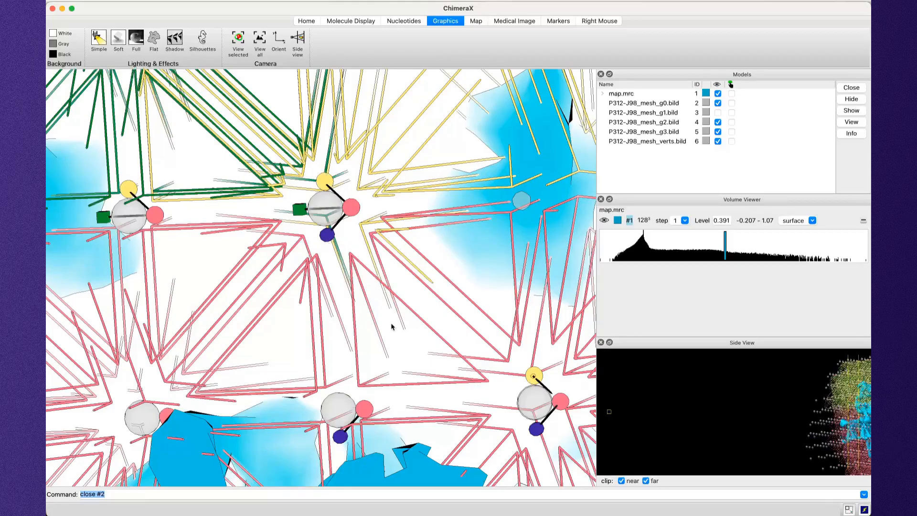
{"action": "right_click_drag", "start_coordinate": [391, 327], "coordinate": [350, 205]}
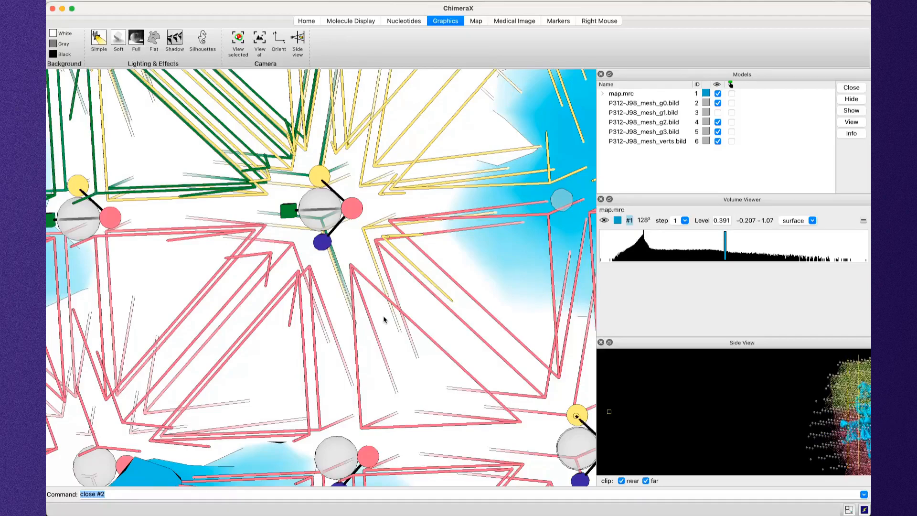
Remove the near and far clipping from the view of the segment junction.
{"action": "scroll", "coordinate": [385, 300], "scroll_direction": "down", "scroll_amount": 10}
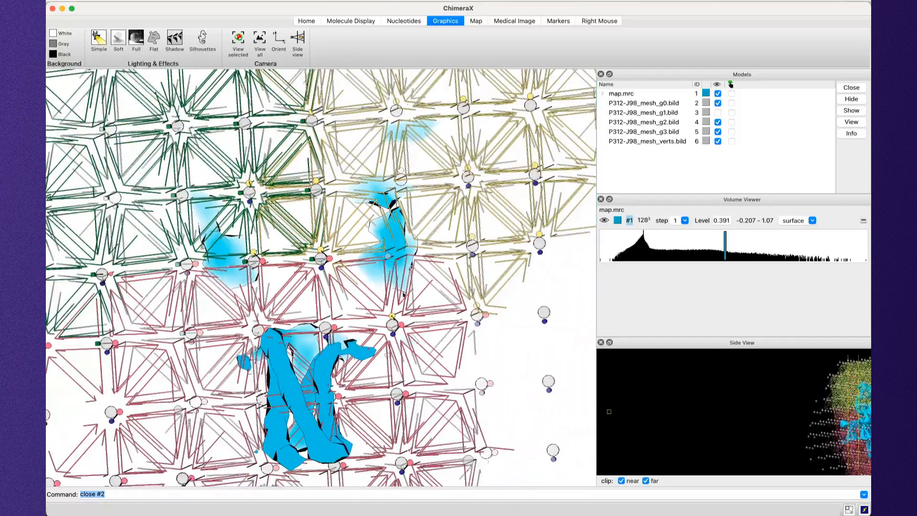
{"action": "left_click", "coordinate": [622, 480]}
{"action": "left_click", "coordinate": [655, 481]}
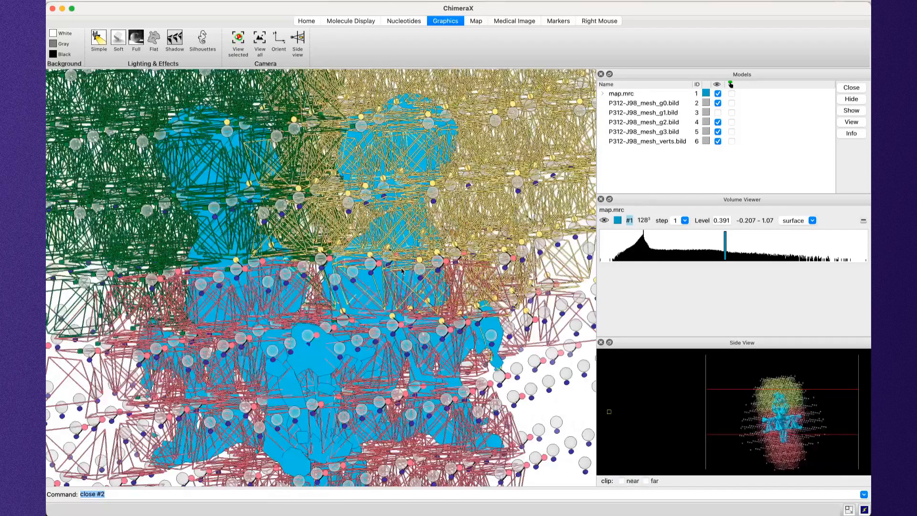
View the unclipped green, yellow and pink segments with the map from several angles, out to the overall mesh.
{"action": "left_click_drag", "start_coordinate": [361, 266], "coordinate": [395, 232]}
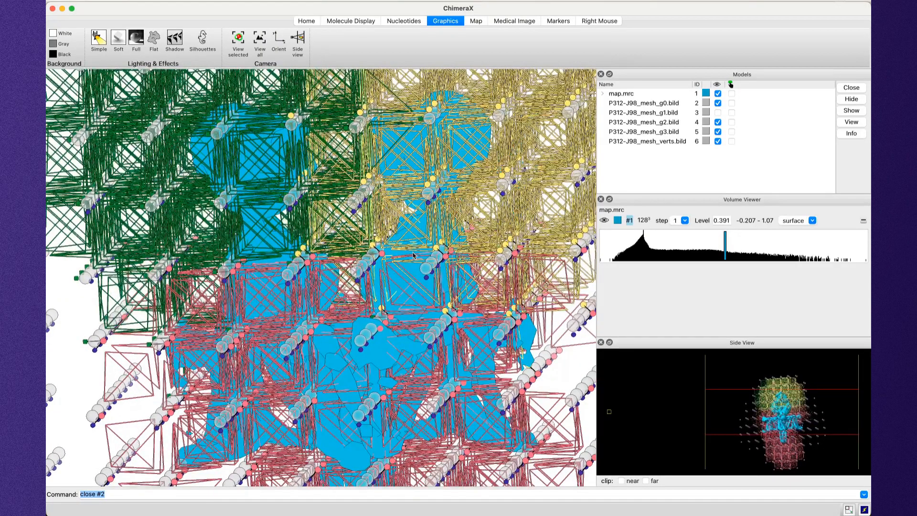
{"action": "left_click_drag", "start_coordinate": [415, 293], "coordinate": [421, 258]}
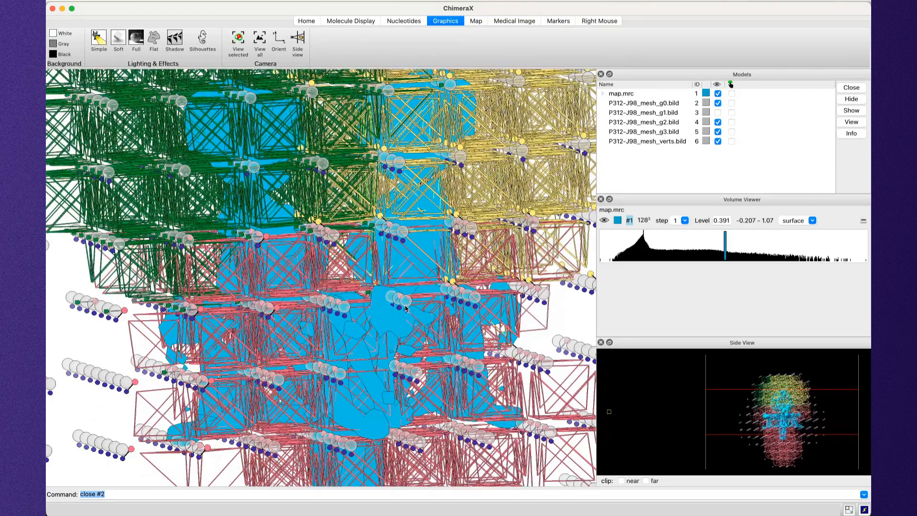
{"action": "mouse_move", "coordinate": [405, 308]}
{"action": "scroll", "coordinate": [405, 308], "scroll_direction": "down", "scroll_amount": 10}
{"action": "left_click_drag", "start_coordinate": [400, 314], "coordinate": [396, 318]}
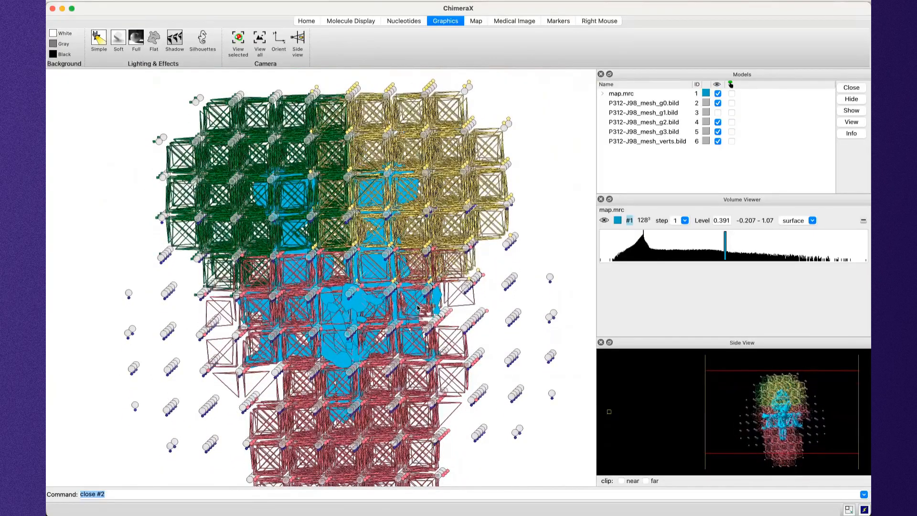
Show the blue segment mesh P312-J98_mesh_g1.bild together with the other segments and the map, and view the combined mesh at an angle.
{"action": "middle_click_drag", "start_coordinate": [415, 309], "coordinate": [413, 255]}
{"action": "left_click", "coordinate": [718, 113]}
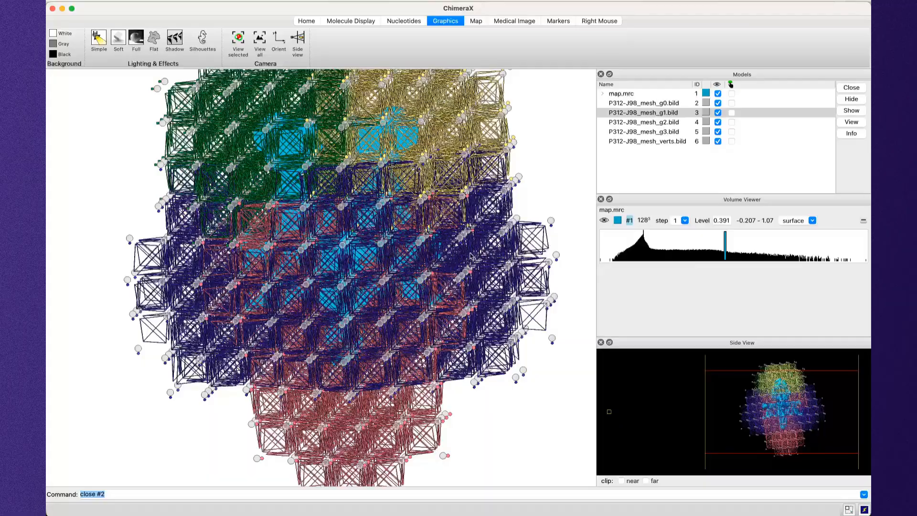
{"action": "left_click_drag", "start_coordinate": [430, 259], "coordinate": [469, 220]}
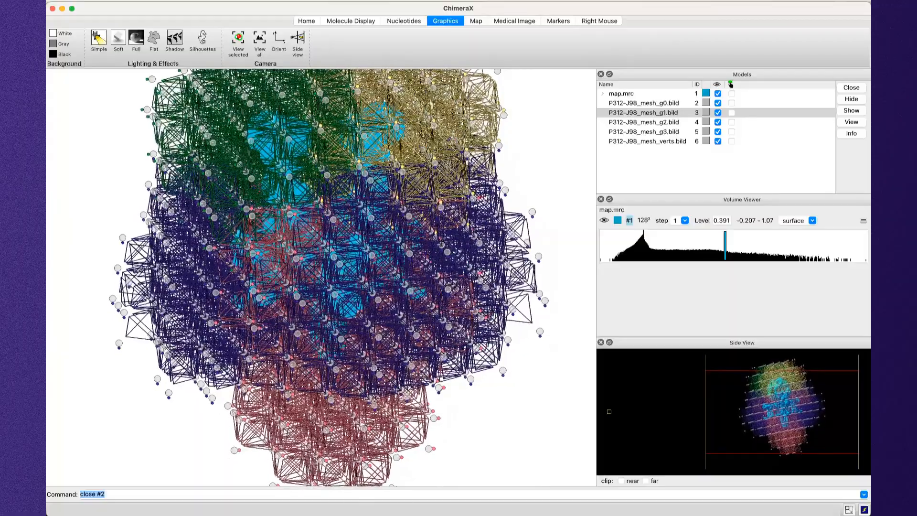
Examine how the blue segment overlaps the green, yellow and pink segments, from the central junction out to the yellow-blue outer edge.
{"action": "scroll", "coordinate": [469, 220], "scroll_direction": "up", "scroll_amount": 2}
{"action": "right_click_drag", "start_coordinate": [470, 220], "coordinate": [316, 278]}
{"action": "scroll", "coordinate": [418, 215], "scroll_direction": "up", "scroll_amount": 10}
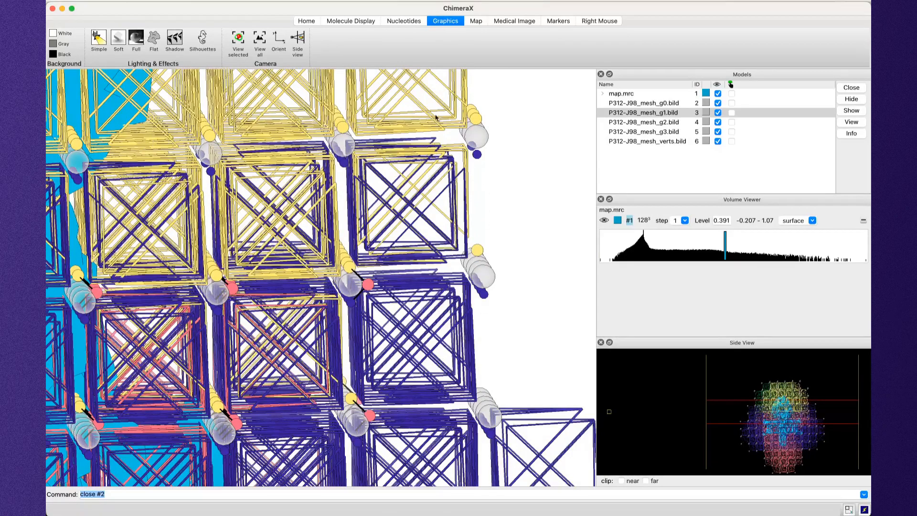
{"action": "scroll", "coordinate": [406, 270], "scroll_direction": "down", "scroll_amount": 3}
{"action": "right_click_drag", "start_coordinate": [405, 270], "coordinate": [546, 205]}
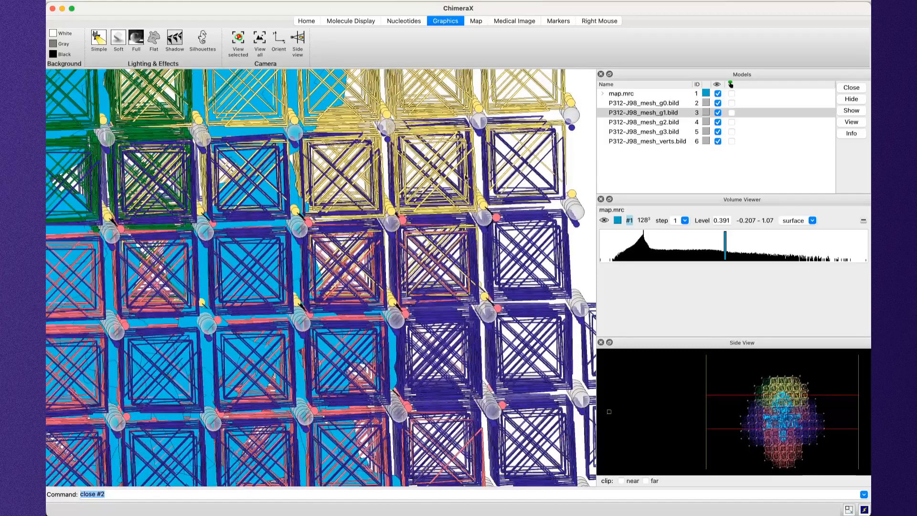
{"action": "right_click_drag", "start_coordinate": [216, 322], "coordinate": [408, 326]}
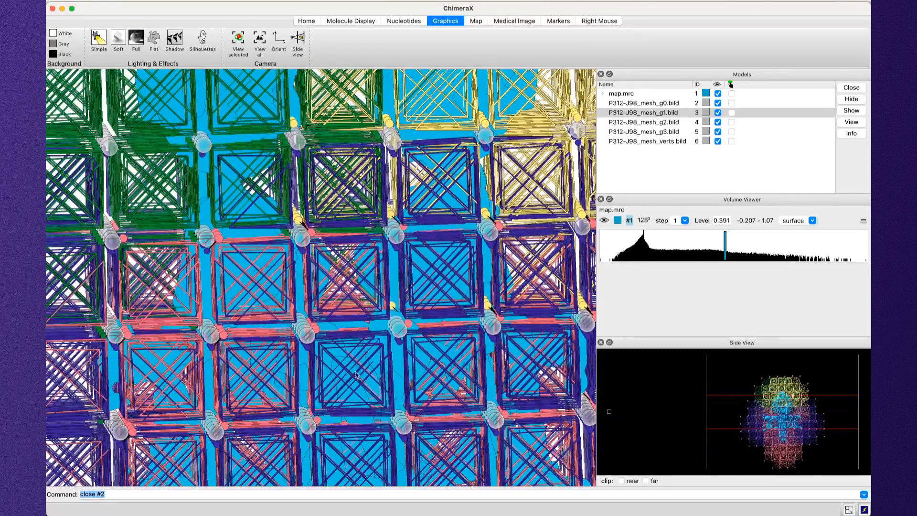
{"action": "left_click_drag", "start_coordinate": [448, 219], "coordinate": [362, 328]}
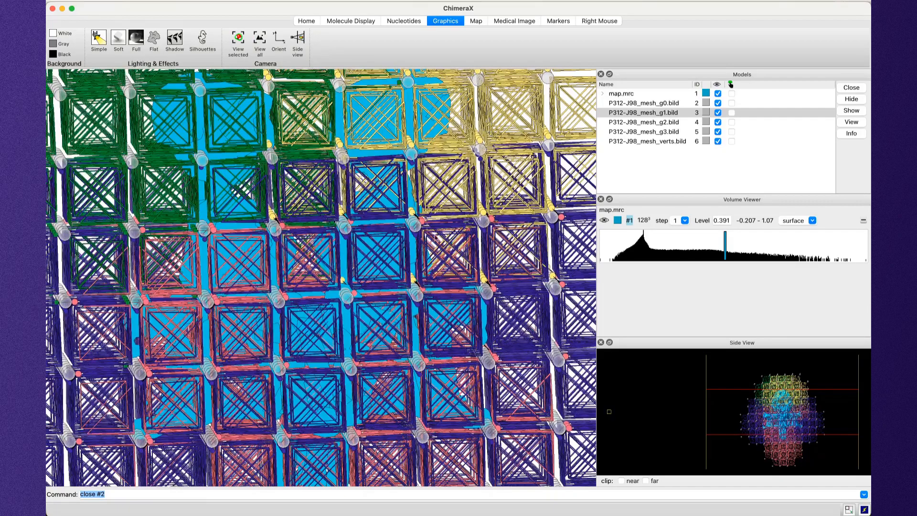
{"action": "left_click_drag", "start_coordinate": [449, 243], "coordinate": [327, 254]}
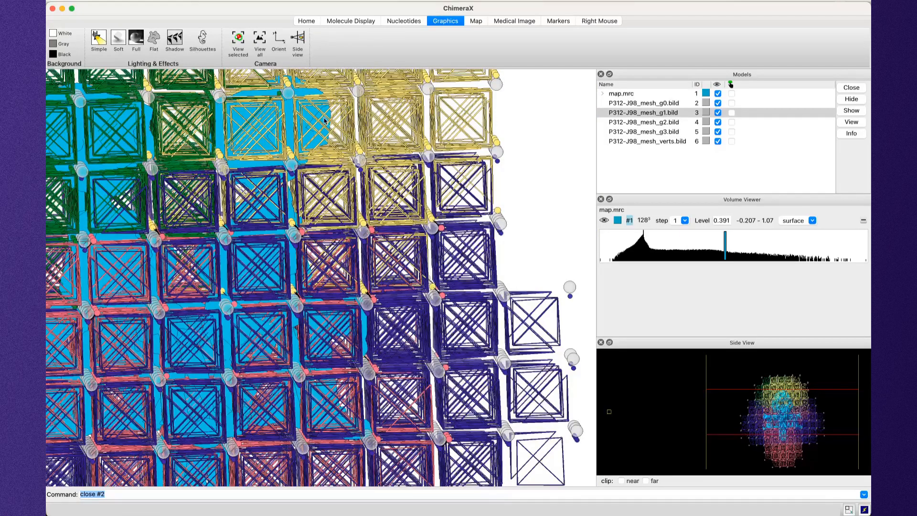
Inspect the combined mesh across both sides and face-on, closing in on the vertices carrying green, pink and blue markers.
{"action": "left_click_drag", "start_coordinate": [325, 344], "coordinate": [442, 287]}
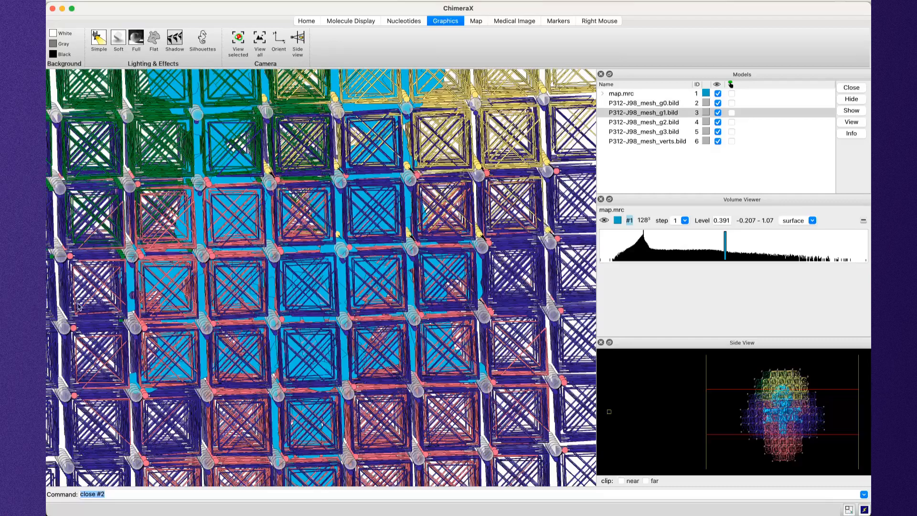
{"action": "middle_click_drag", "start_coordinate": [81, 273], "coordinate": [198, 253]}
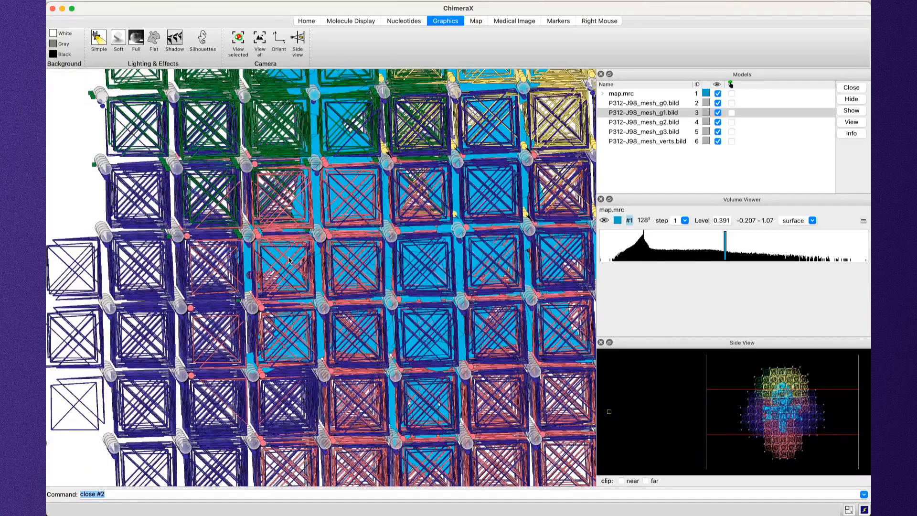
{"action": "left_click_drag", "start_coordinate": [318, 261], "coordinate": [502, 187]}
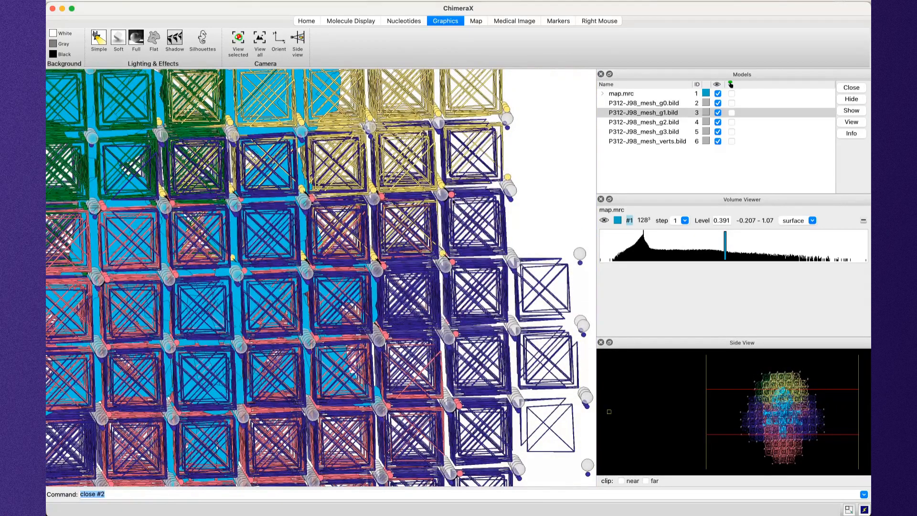
{"action": "left_click_drag", "start_coordinate": [472, 203], "coordinate": [484, 244]}
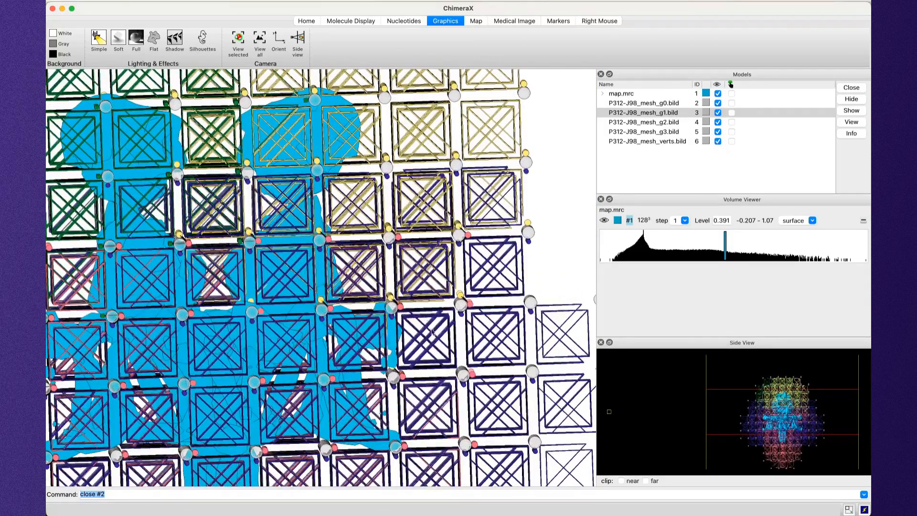
{"action": "middle_click_drag", "start_coordinate": [430, 328], "coordinate": [428, 305]}
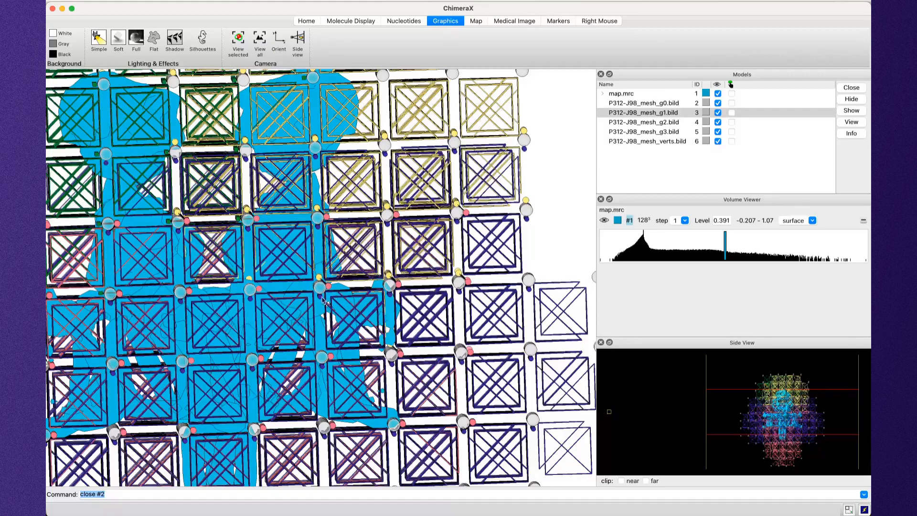
{"action": "mouse_move", "coordinate": [326, 289]}
{"action": "left_click_drag", "start_coordinate": [326, 288], "coordinate": [241, 265]}
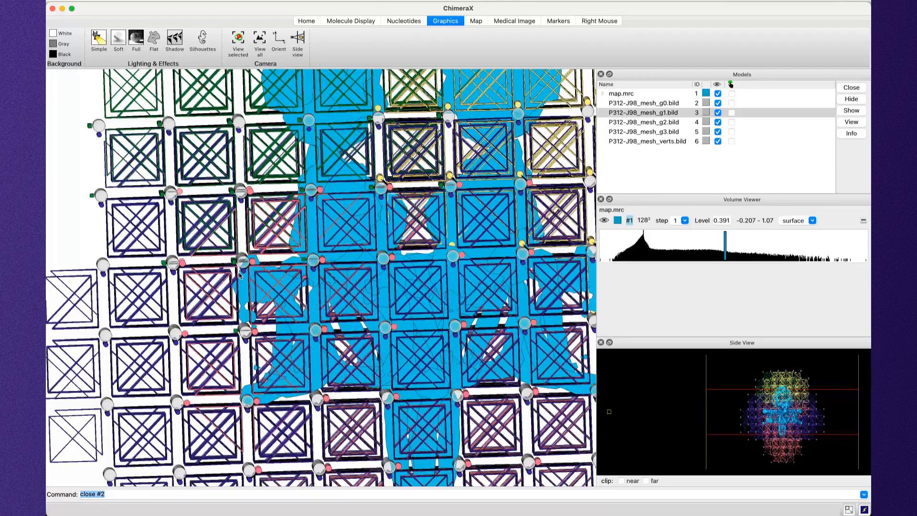
{"action": "scroll", "coordinate": [256, 270], "scroll_direction": "up", "scroll_amount": 10}
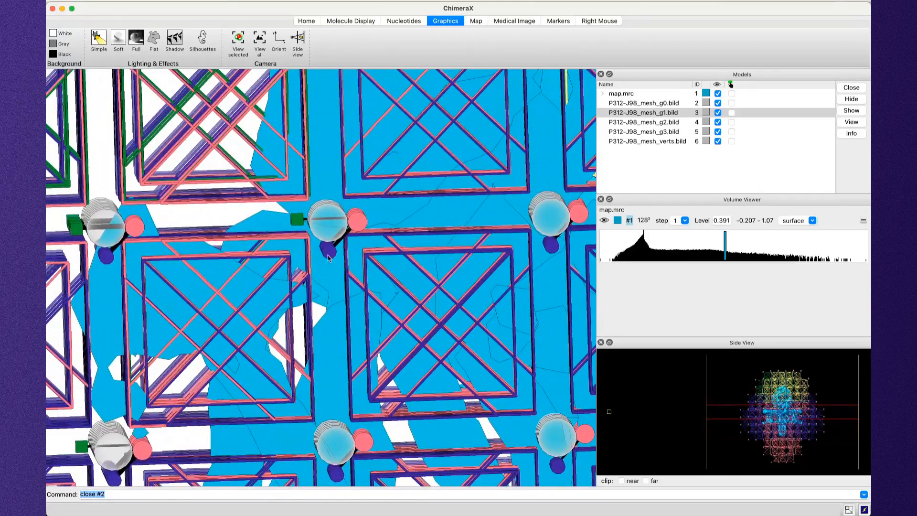